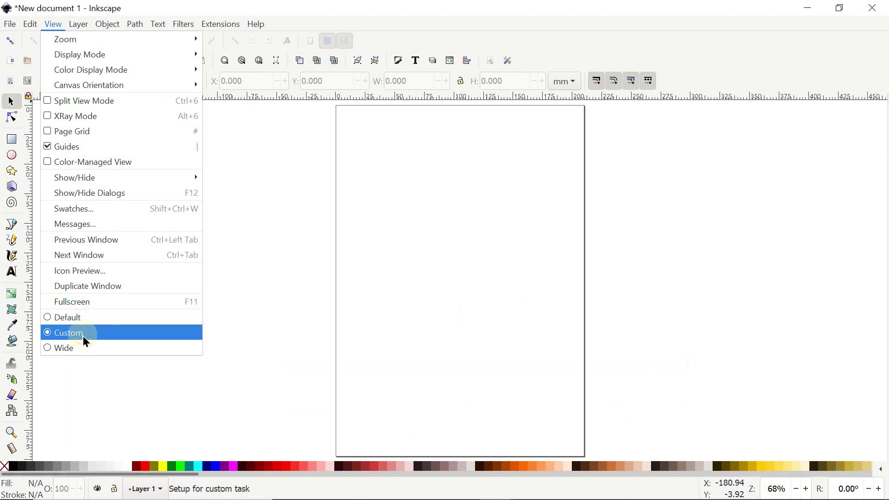
Turn on the canvas scrollbars from View > Show/Hide
{"action": "left_click", "coordinate": [57, 27]}
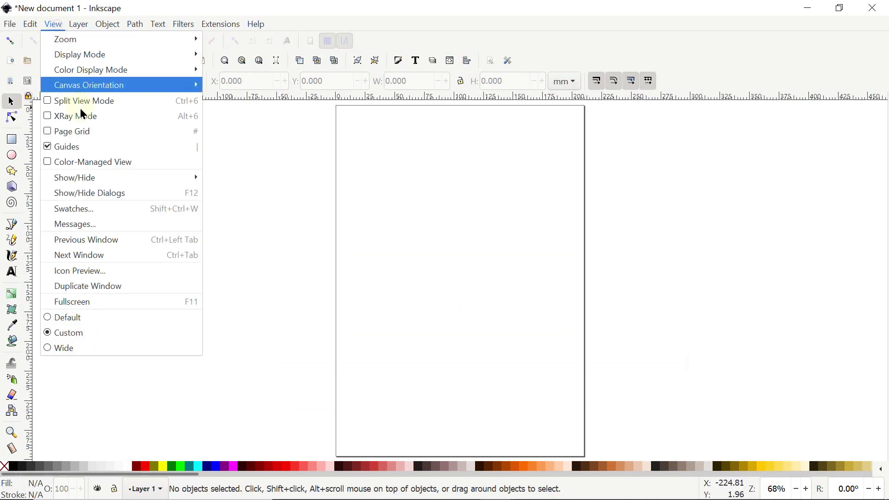
{"action": "mouse_move", "coordinate": [120, 180]}
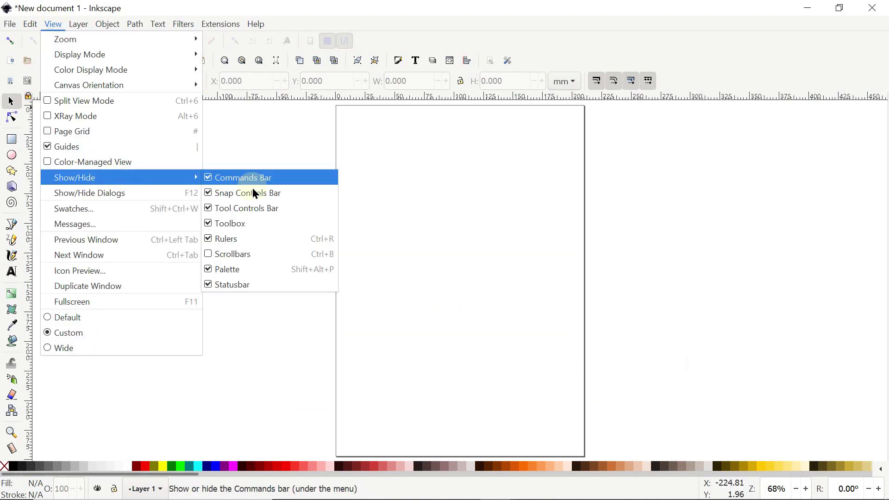
{"action": "left_click", "coordinate": [211, 257]}
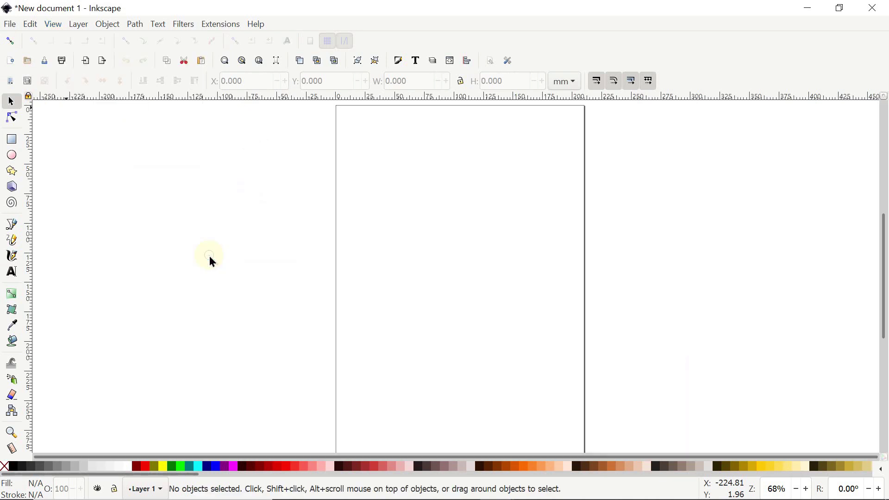
In Document Properties, set units to px and the page size to 1920 × 1080
{"action": "left_click", "coordinate": [10, 25]}
{"action": "left_click", "coordinate": [84, 245]}
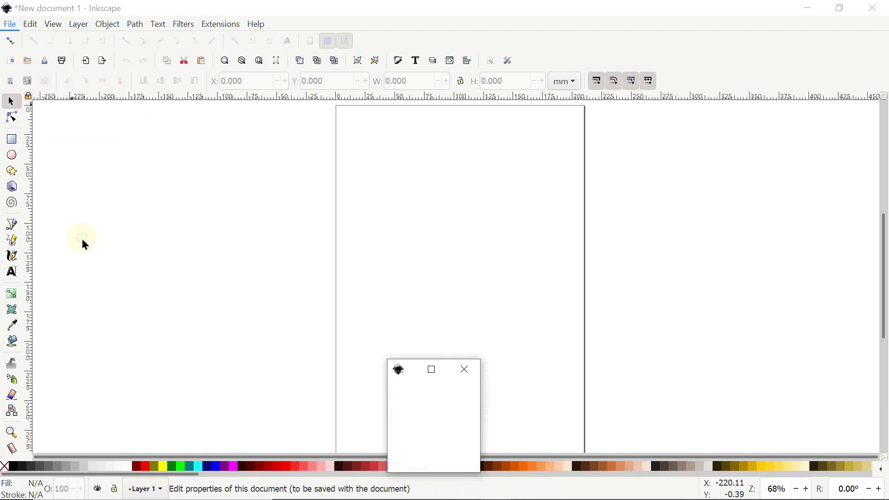
{"action": "left_click_drag", "start_coordinate": [501, 369], "coordinate": [397, 78]}
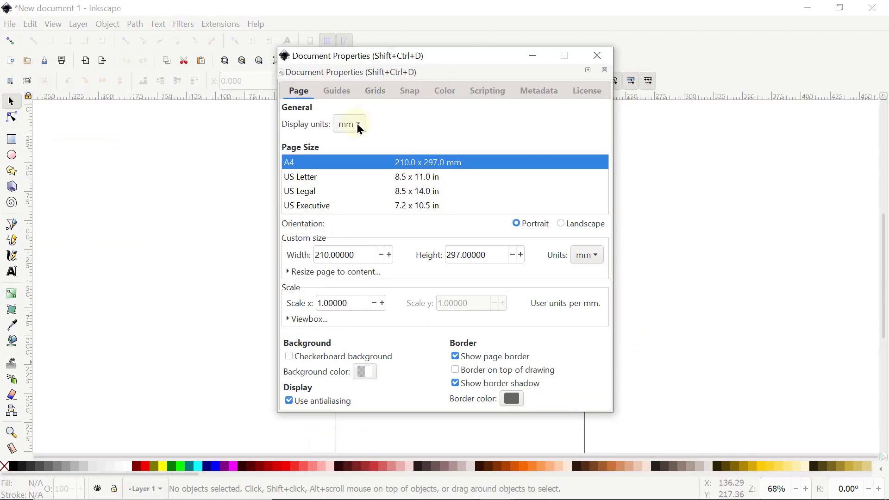
{"action": "left_click", "coordinate": [357, 125]}
{"action": "left_click", "coordinate": [355, 188]}
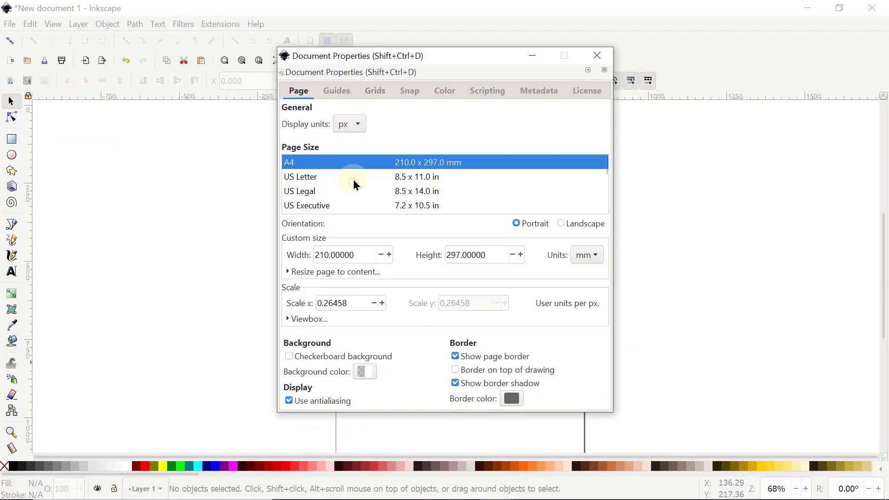
{"action": "left_click", "coordinate": [584, 258]}
{"action": "left_click", "coordinate": [585, 307]}
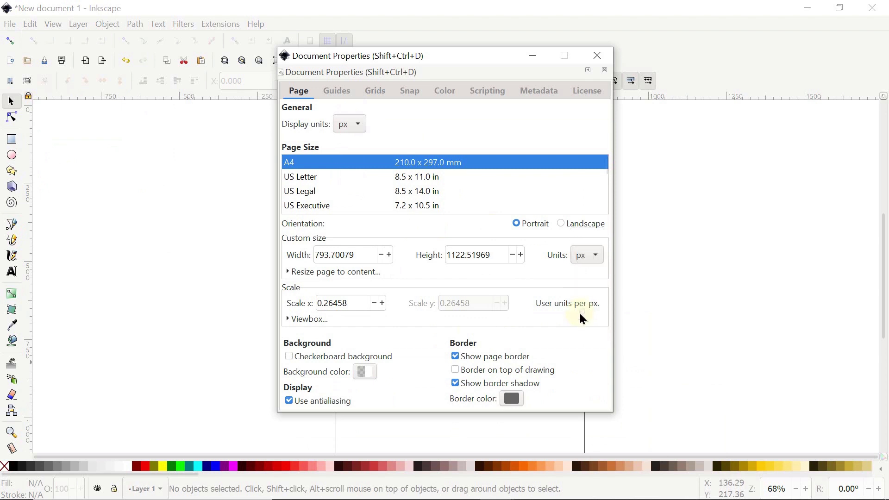
{"action": "left_click_drag", "start_coordinate": [354, 254], "coordinate": [286, 251]}
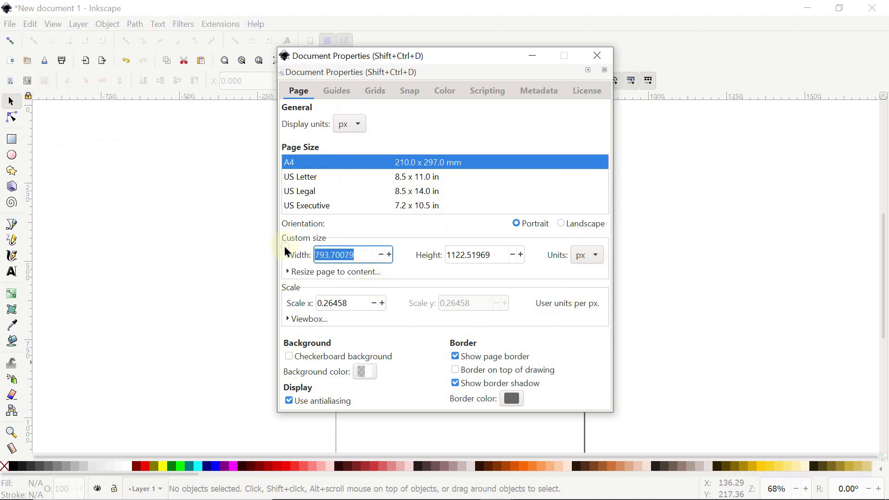
{"action": "type", "text": "1920"}
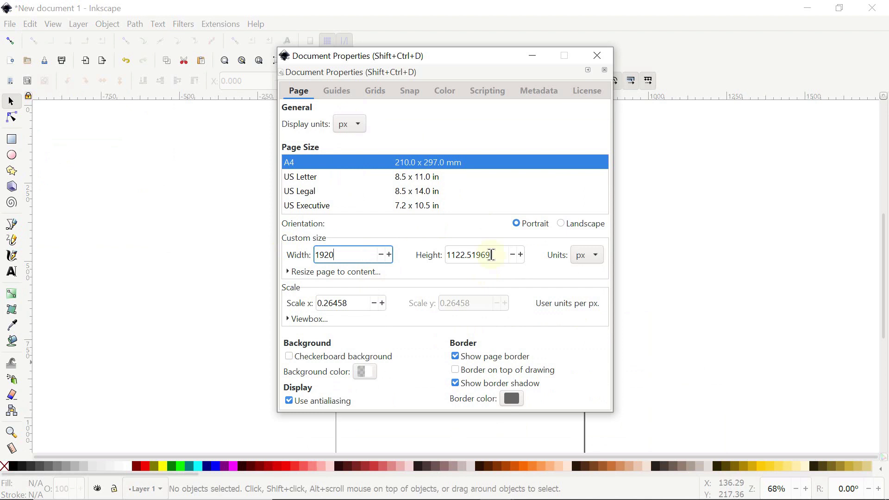
{"action": "triple_click", "coordinate": [471, 254]}
{"action": "type", "text": "1080"}
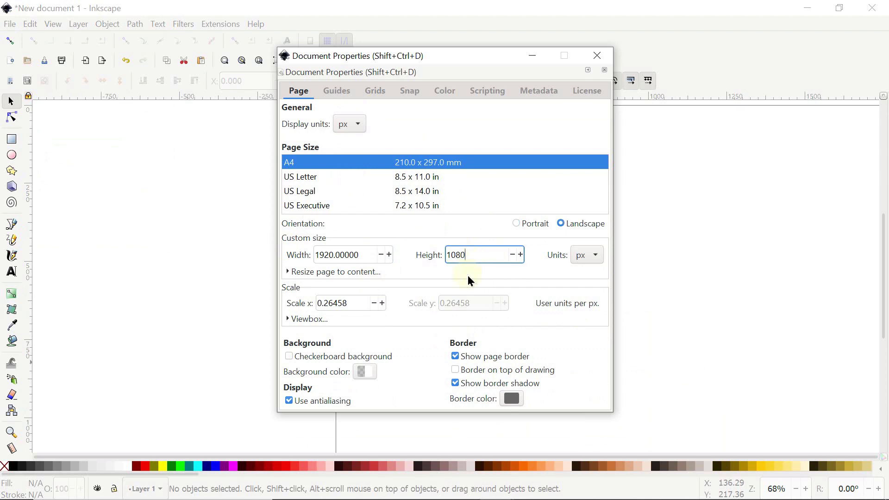
{"action": "left_click", "coordinate": [593, 56]}
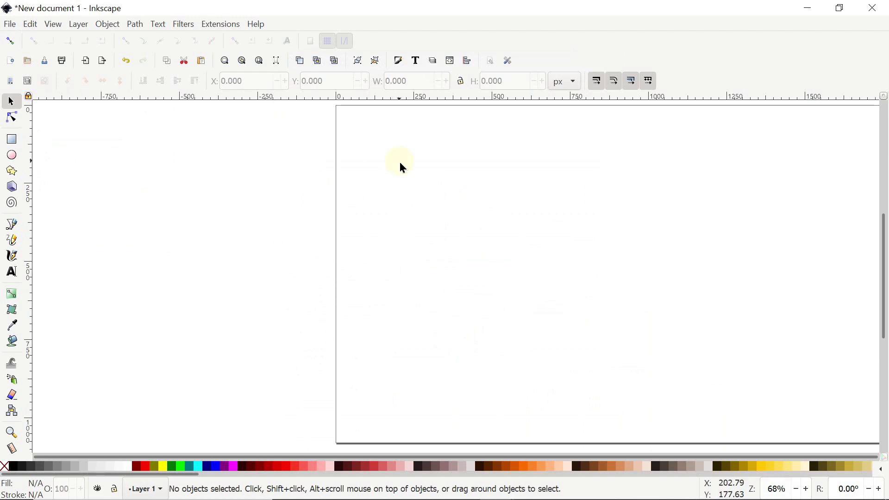
Show the Fill and Stroke and Align and Distribute panels and zoom to fit the page
{"action": "left_click", "coordinate": [398, 61]}
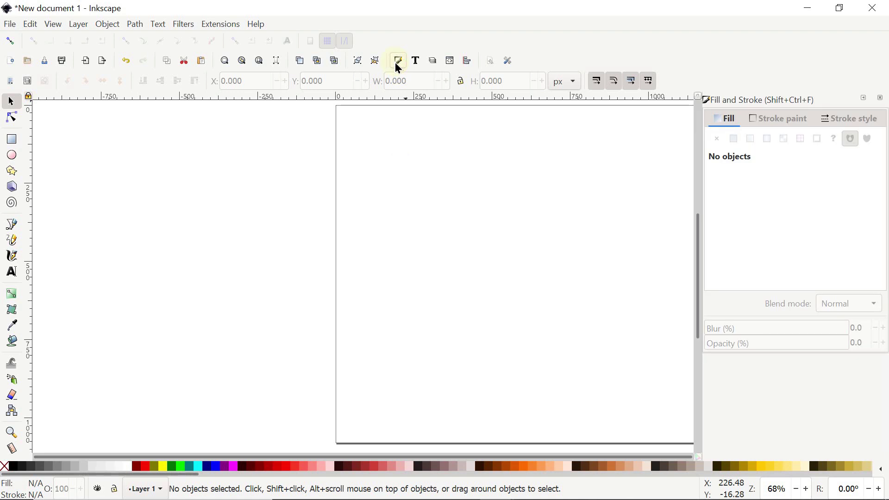
{"action": "left_click", "coordinate": [469, 65]}
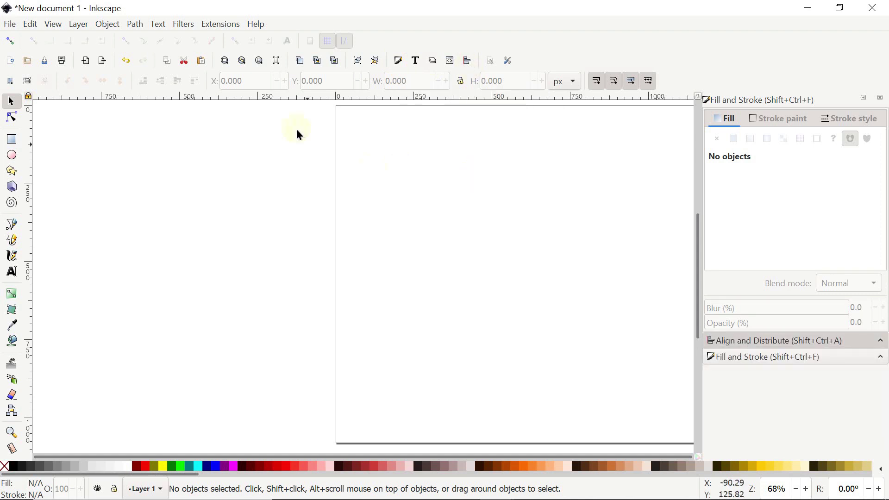
{"action": "left_click", "coordinate": [266, 71]}
{"action": "key", "text": "ctrl+shift+a"}
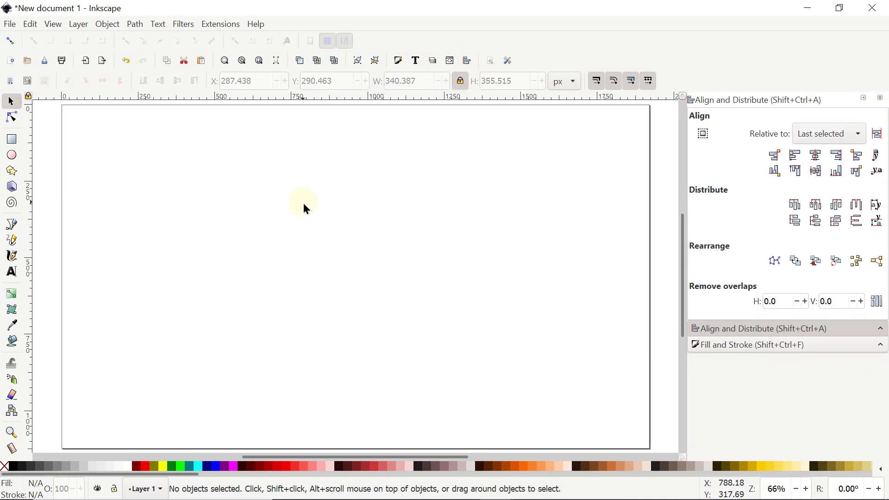
Draw a roughly 812 × 581 px rectangle with no fill and a black stroke
{"action": "left_click", "coordinate": [11, 139]}
{"action": "left_click_drag", "start_coordinate": [193, 181], "coordinate": [441, 359]}
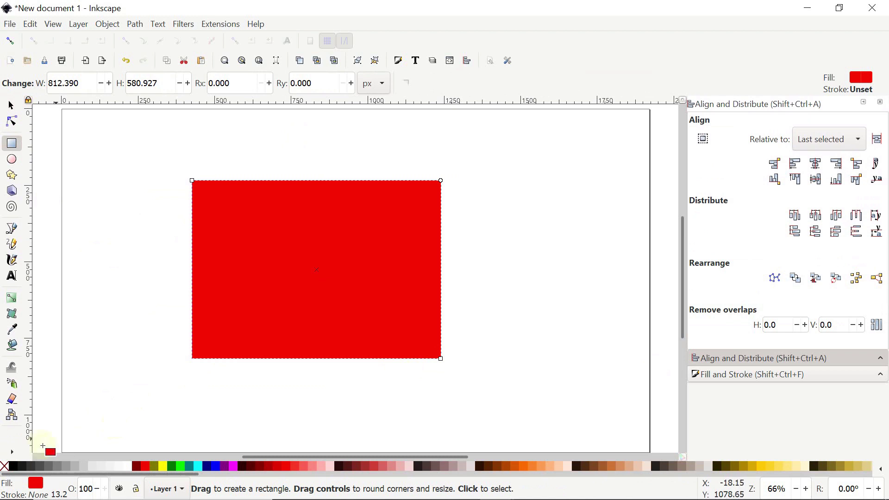
{"action": "left_click", "coordinate": [3, 466]}
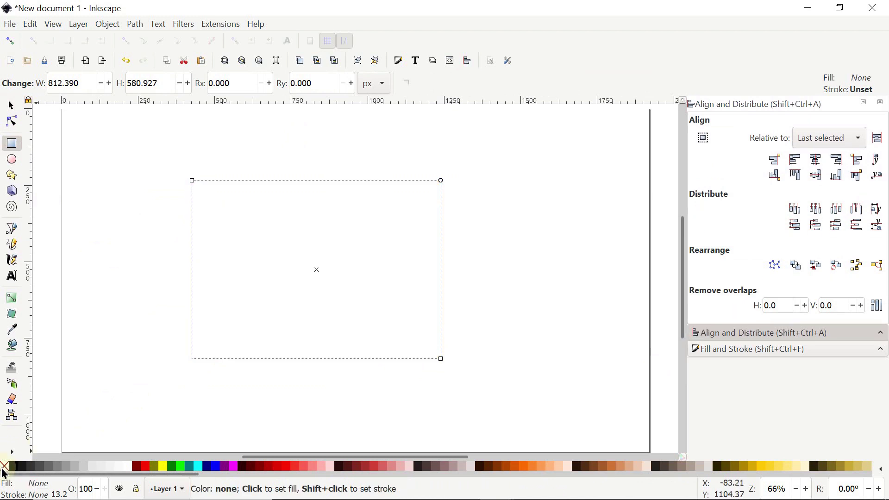
{"action": "left_click", "coordinate": [193, 408], "text": "shift"}
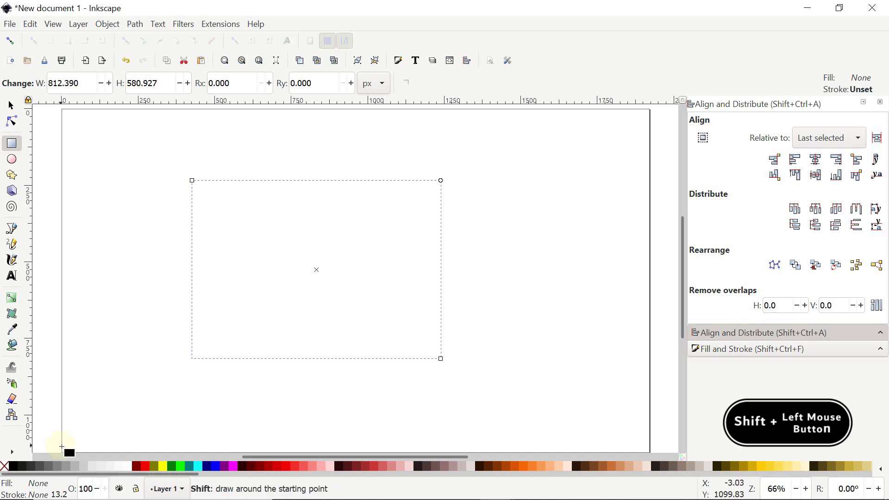
{"action": "left_click", "coordinate": [30, 465], "text": "shift"}
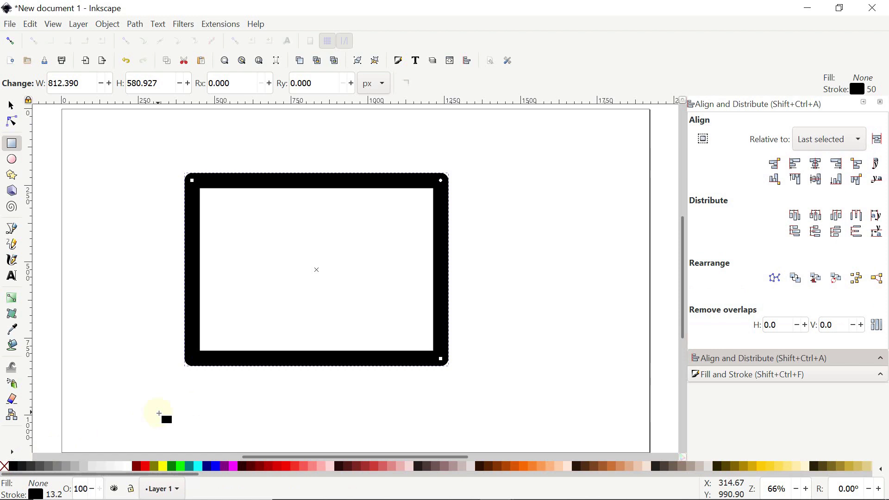
Set the rectangle's stroke width to 17 px in Stroke style
{"action": "left_click", "coordinate": [743, 380]}
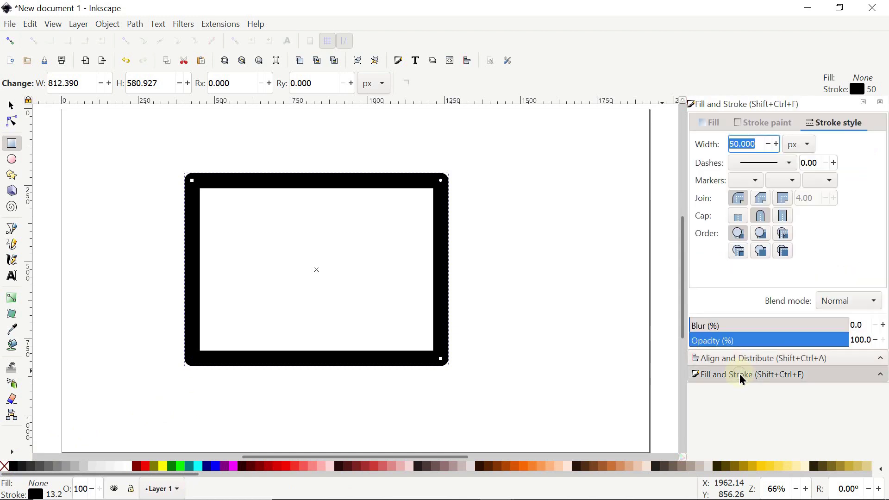
{"action": "left_click", "coordinate": [829, 130]}
{"action": "left_click_drag", "start_coordinate": [764, 143], "coordinate": [714, 140]}
{"action": "type", "text": "17"}
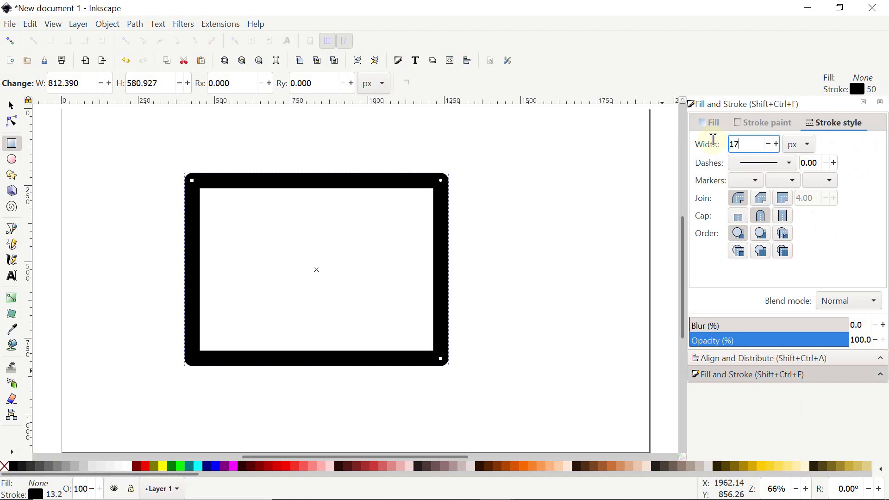
{"action": "key", "text": "Return"}
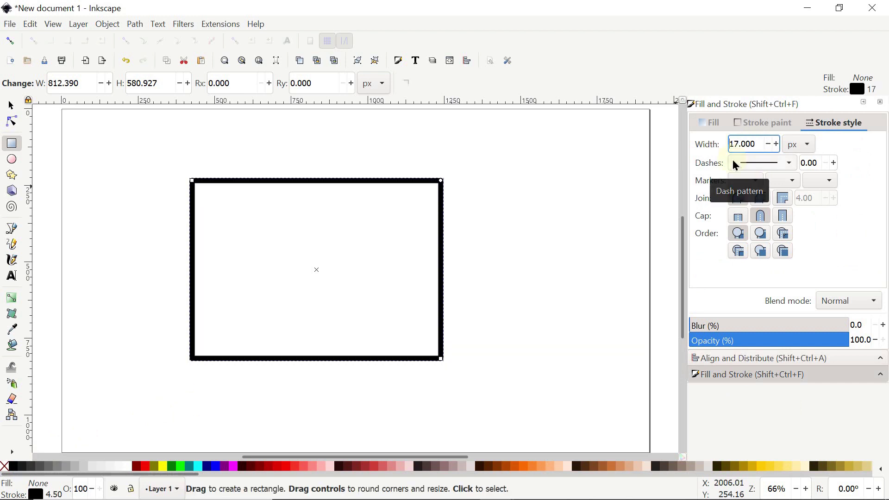
{"action": "left_click", "coordinate": [11, 105]}
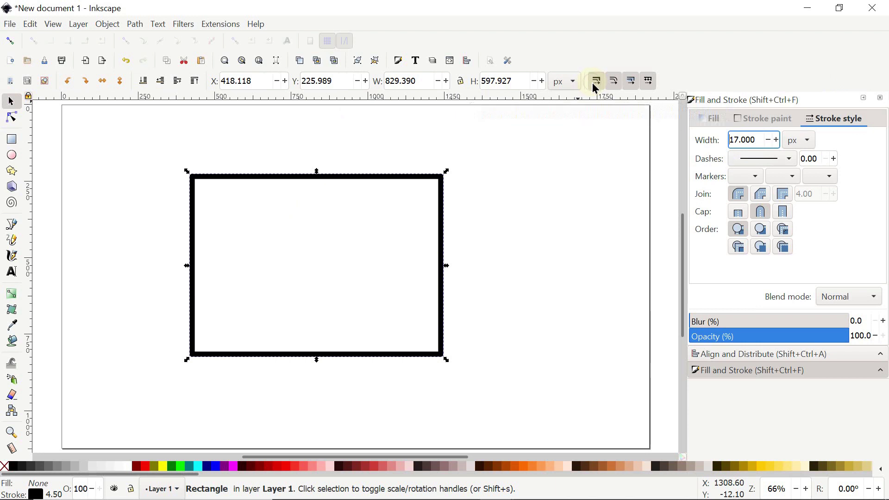
Disable stroke-width scaling and resize the rectangle to W 770 and H 570 px
{"action": "left_click", "coordinate": [595, 82]}
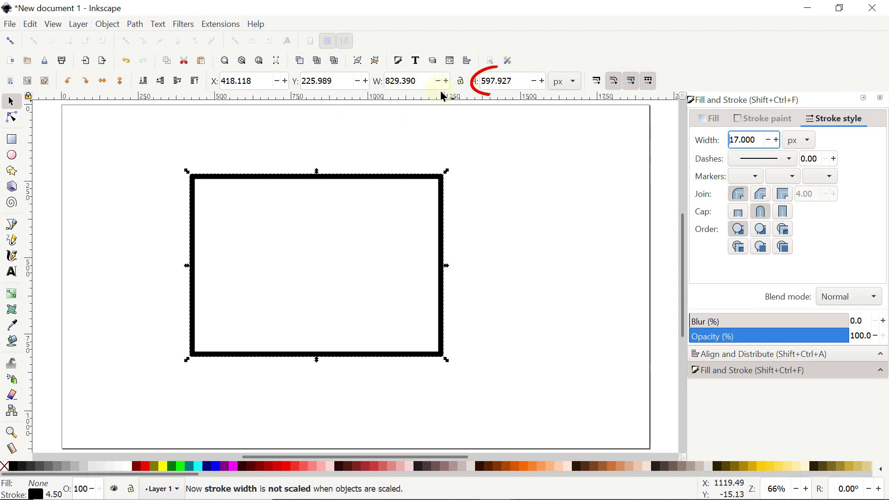
{"action": "double_click", "coordinate": [424, 81]}
{"action": "type", "text": "770"}
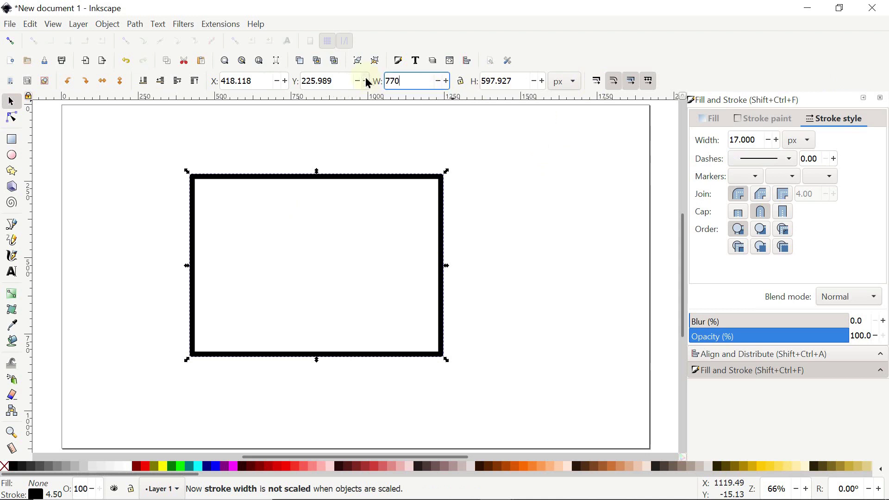
{"action": "key", "text": "Return"}
{"action": "double_click", "coordinate": [473, 83]}
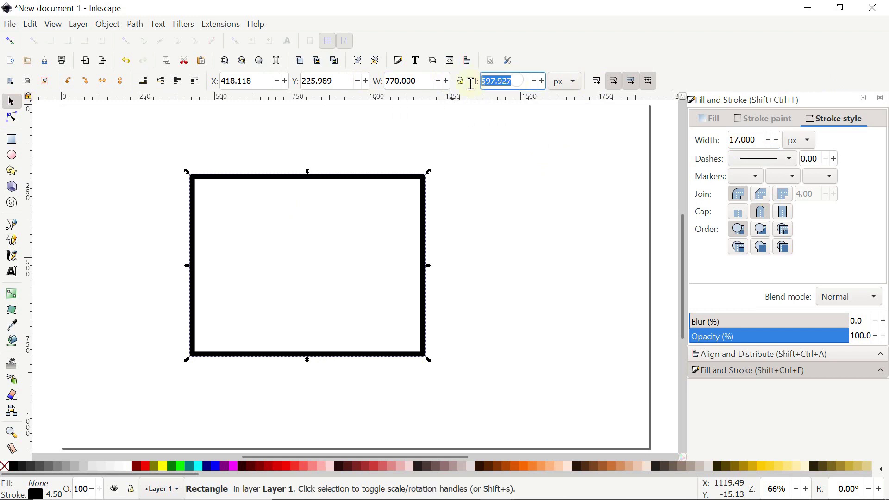
{"action": "type", "text": "5"}
{"action": "key", "text": "Return"}
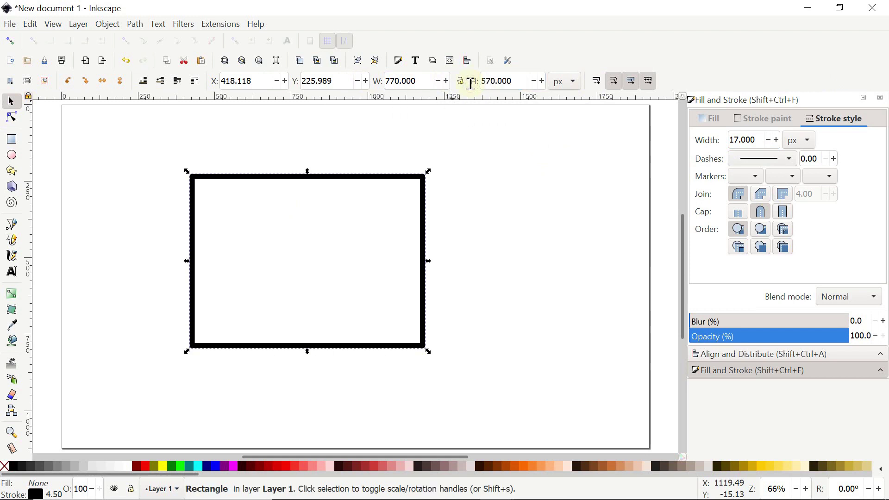
{"action": "left_click", "coordinate": [9, 119]}
Apply a Corners (Fillet/Chamfer) effect with radius 30, then convert it with Object to Path
{"action": "left_click", "coordinate": [132, 27]}
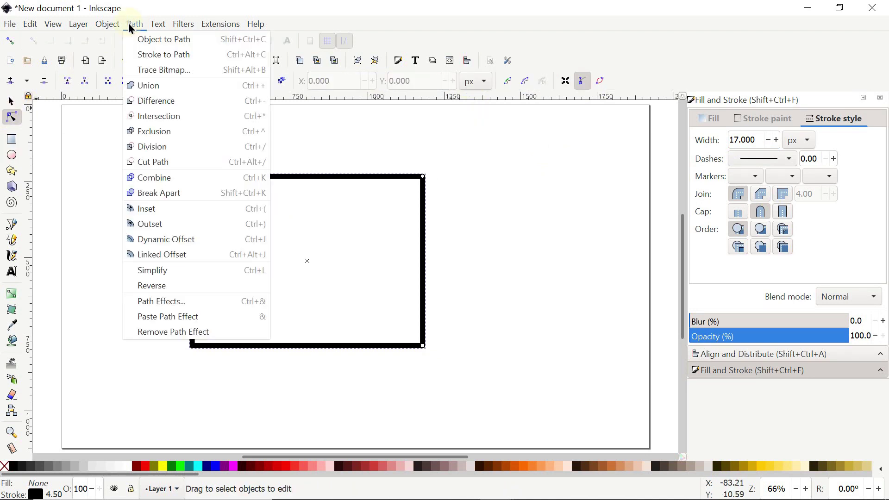
{"action": "left_click", "coordinate": [168, 302]}
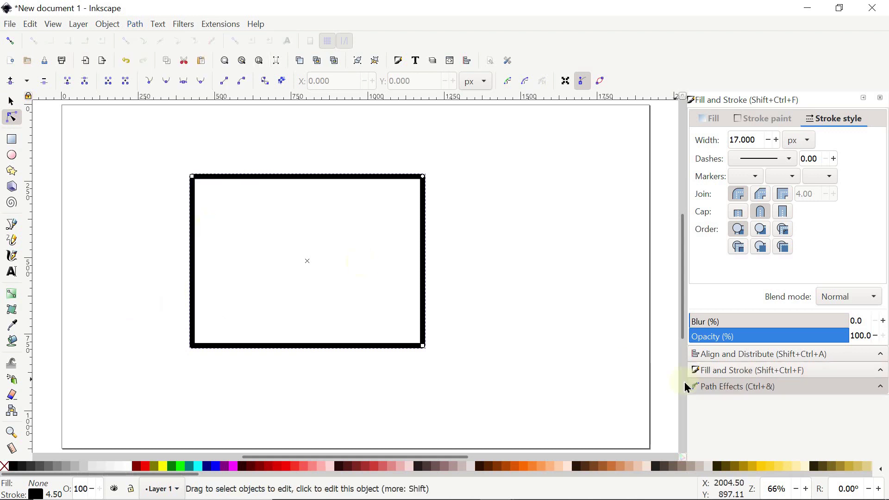
{"action": "left_click", "coordinate": [755, 391]}
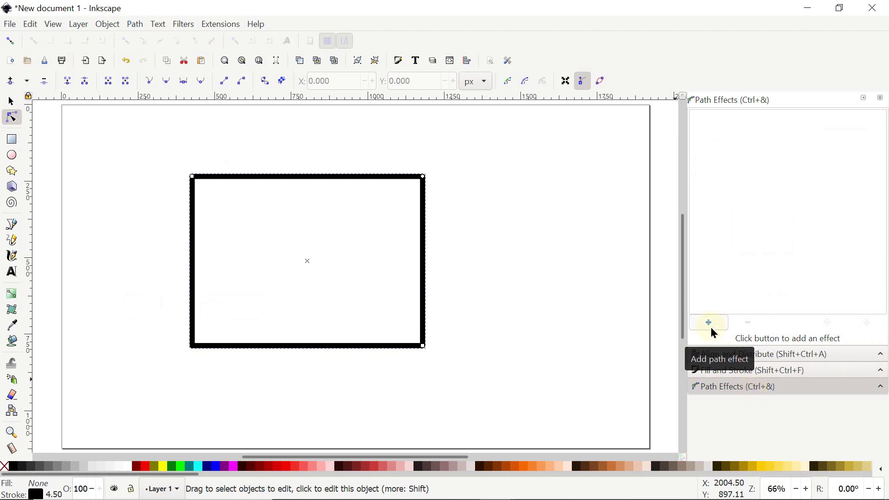
{"action": "left_click", "coordinate": [709, 325]}
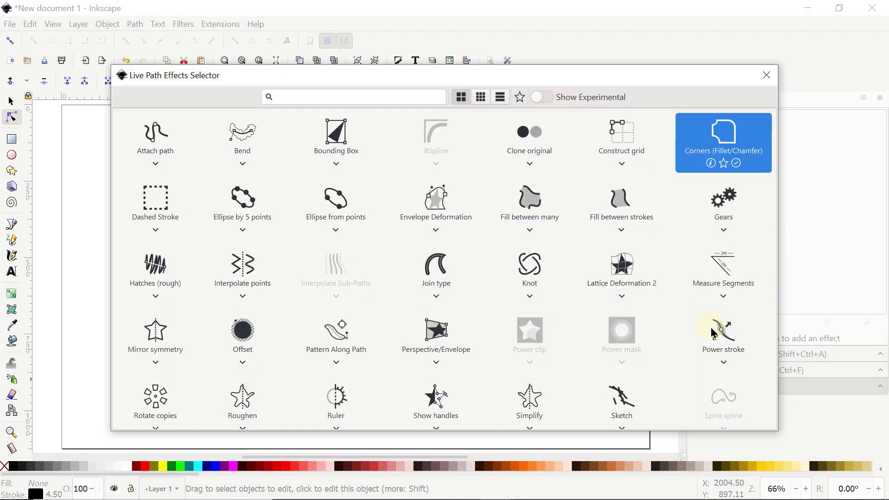
{"action": "left_click", "coordinate": [725, 128]}
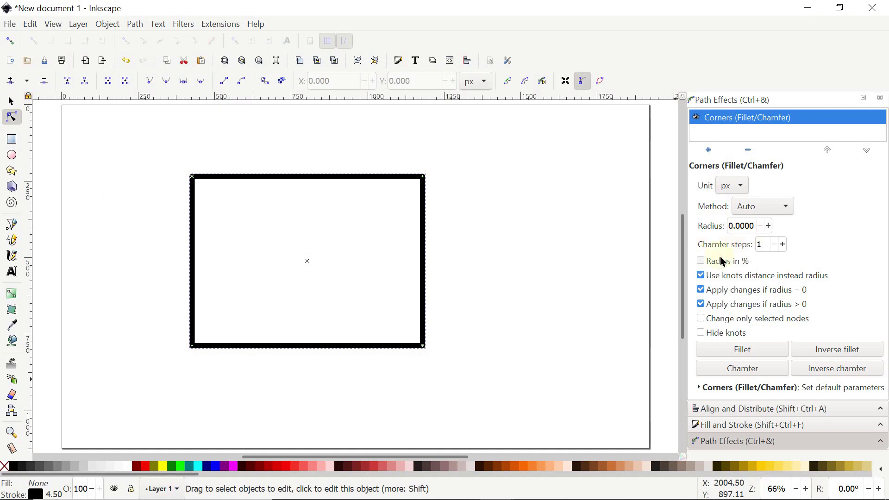
{"action": "left_click_drag", "start_coordinate": [758, 225], "coordinate": [716, 226]}
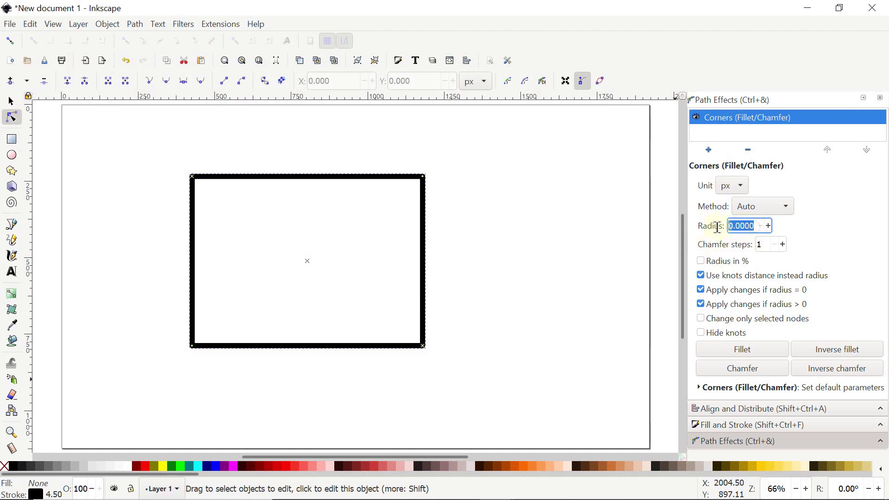
{"action": "type", "text": "30"}
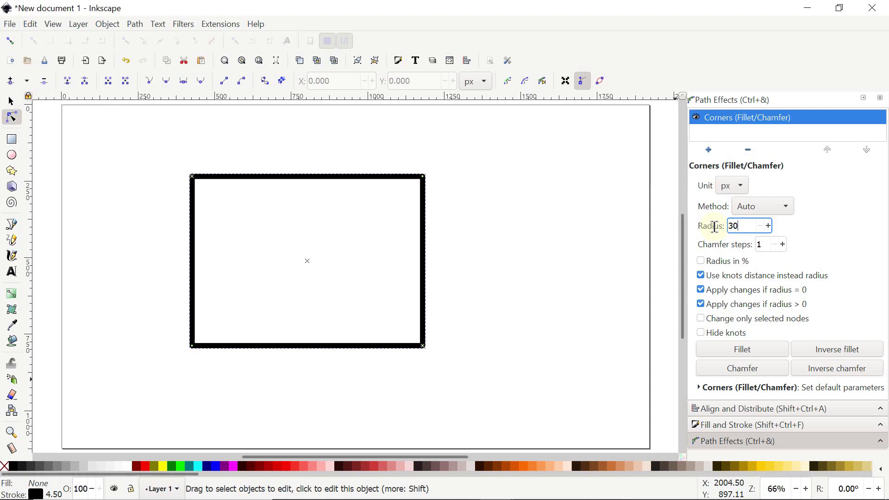
{"action": "key", "text": "Return"}
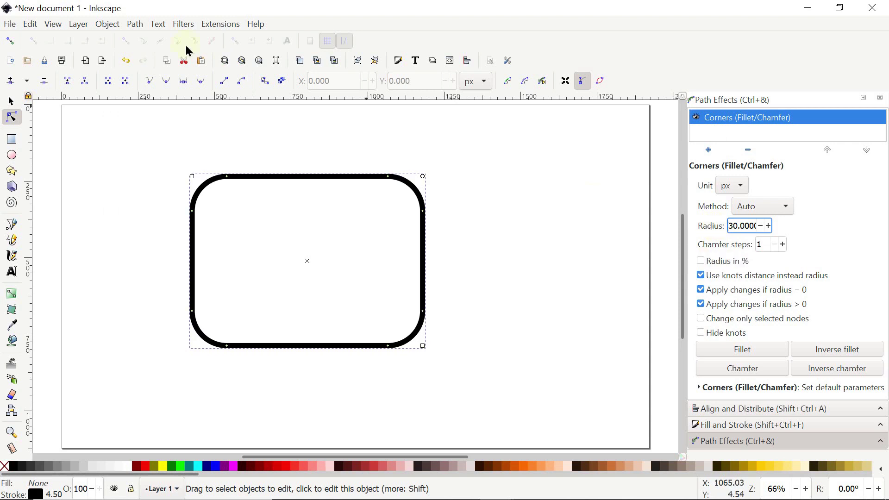
{"action": "left_click", "coordinate": [137, 28]}
{"action": "left_click", "coordinate": [142, 39]}
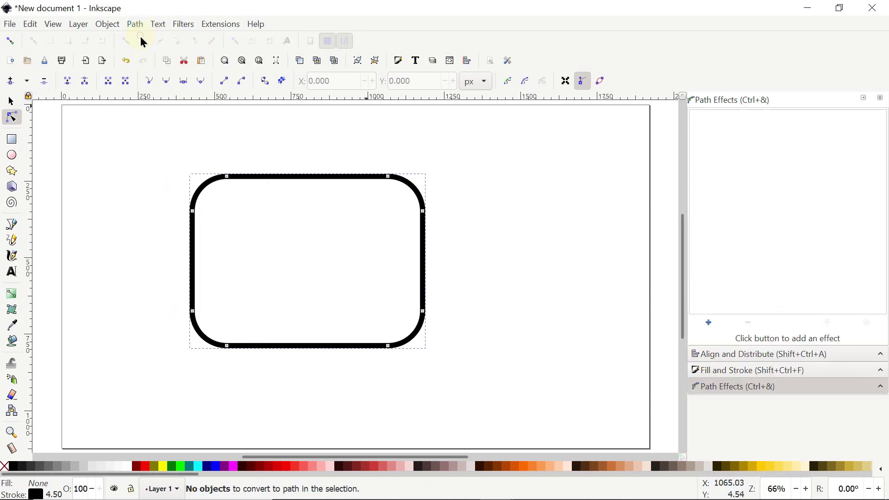
Draw a circle beside the rounded rectangle and lock-resize it to 430 × 430 px
{"action": "left_click", "coordinate": [12, 155]}
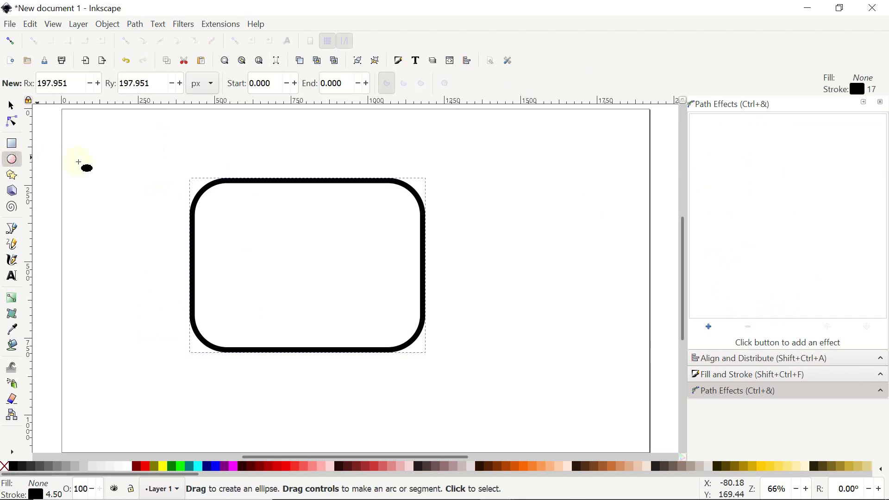
{"action": "left_click", "coordinate": [112, 177], "text": "ctrl"}
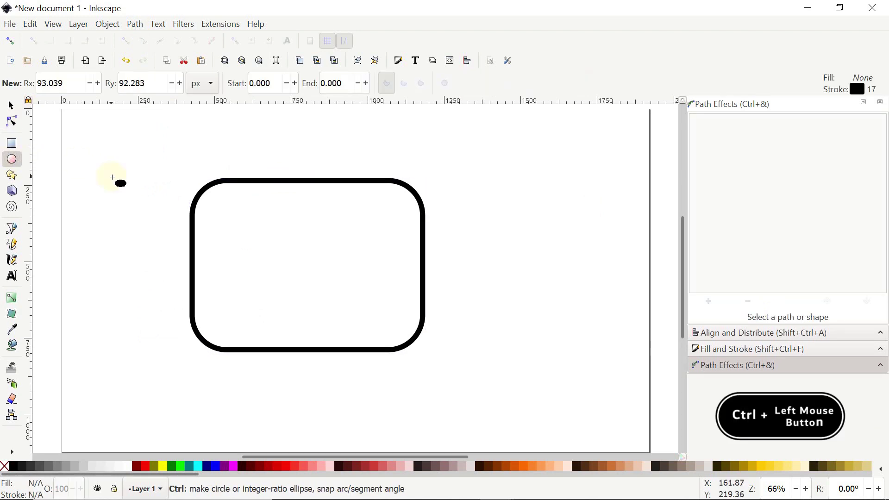
{"action": "left_click_drag", "start_coordinate": [459, 189], "coordinate": [570, 316]}
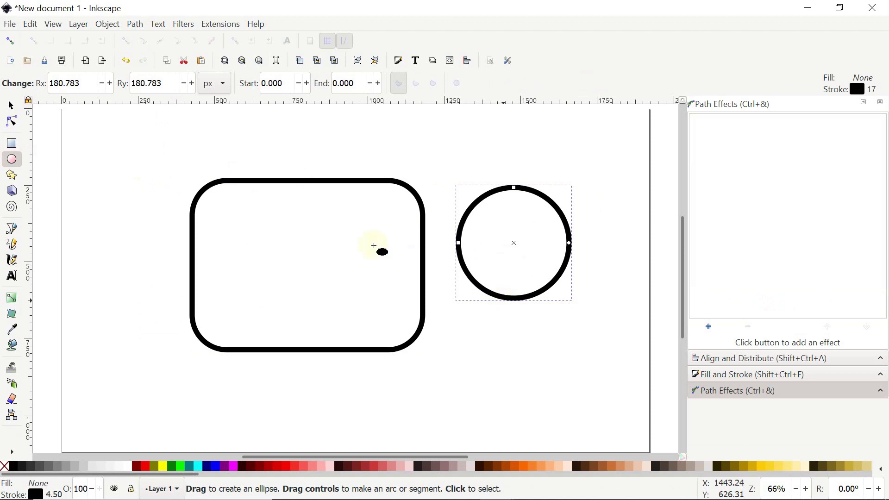
{"action": "left_click", "coordinate": [15, 107]}
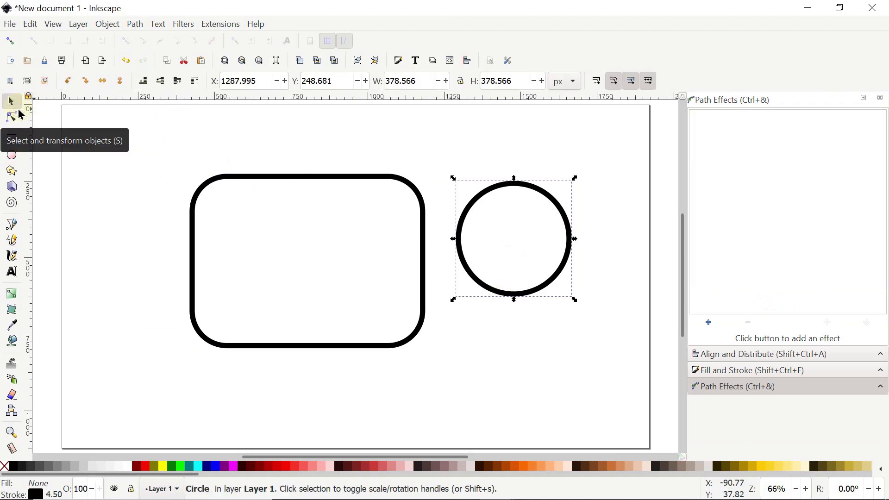
{"action": "left_click", "coordinate": [462, 88]}
{"action": "left_click", "coordinate": [479, 85]}
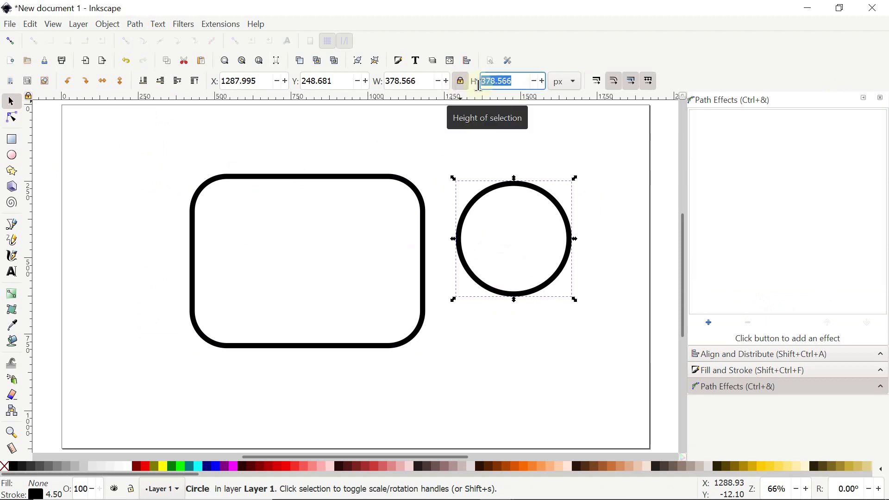
{"action": "type", "text": "430"}
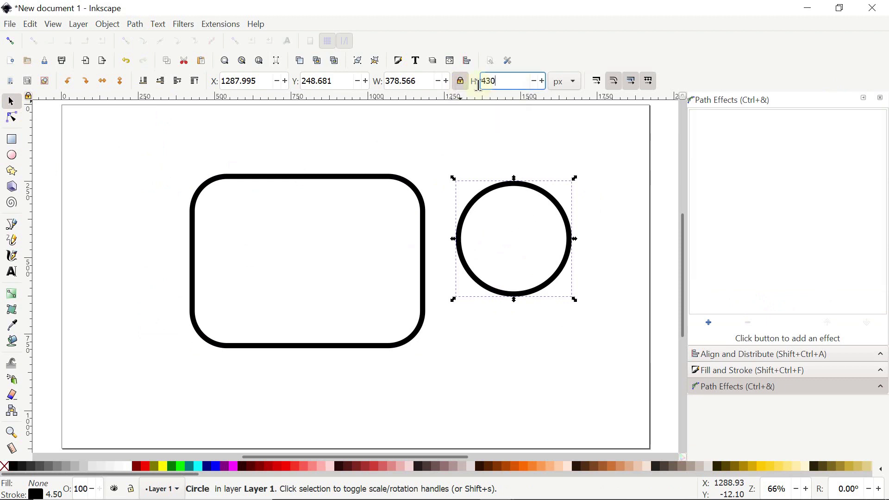
{"action": "key", "text": "Return"}
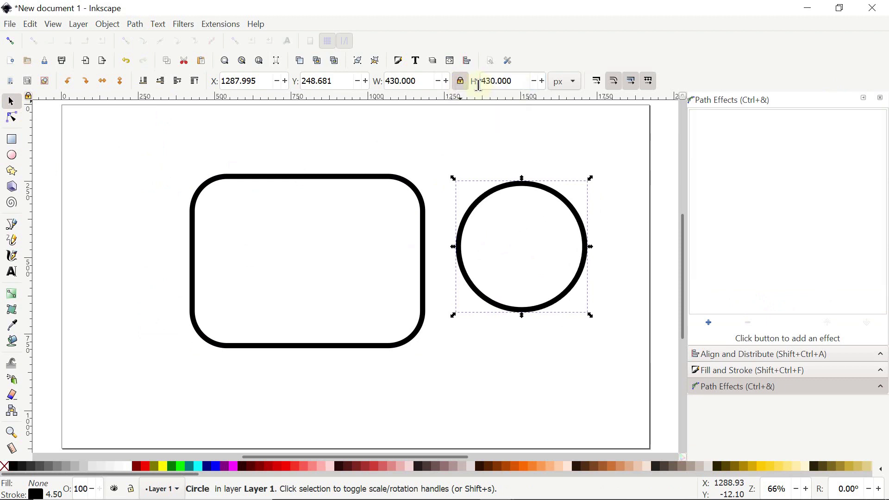
Duplicate the circle, move the copy below it and shrink it to 300 × 300 px
{"action": "right_click", "coordinate": [554, 199]}
{"action": "left_click", "coordinate": [572, 202]}
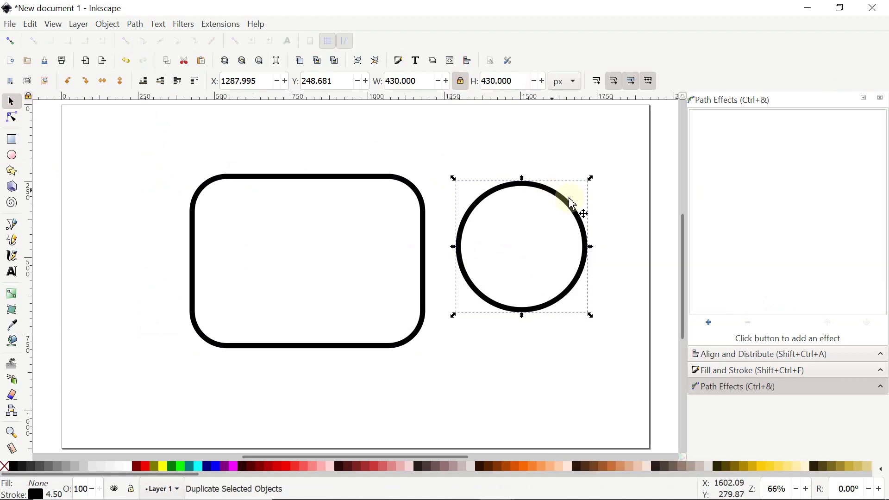
{"action": "left_click_drag", "start_coordinate": [565, 198], "coordinate": [526, 332]}
{"action": "left_click_drag", "start_coordinate": [520, 82], "coordinate": [463, 78]}
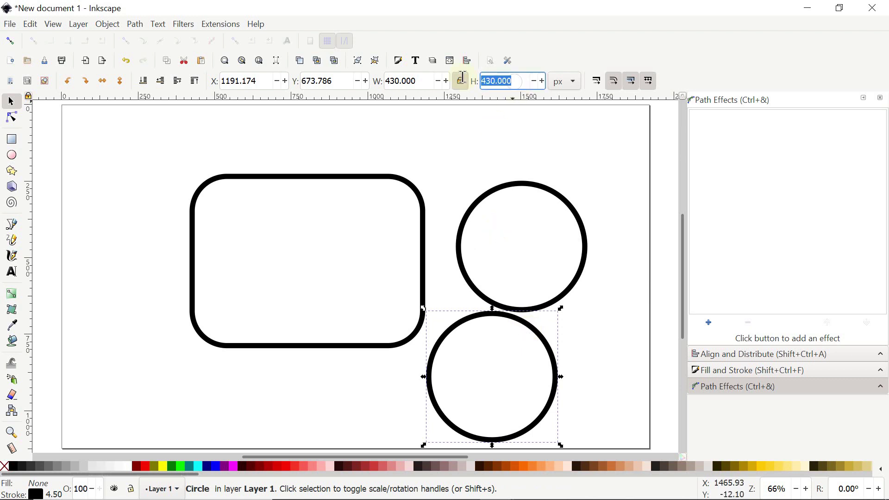
{"action": "type", "text": "300"}
{"action": "left_click", "coordinate": [461, 81]}
{"action": "left_click_drag", "start_coordinate": [626, 133], "coordinate": [162, 422]}
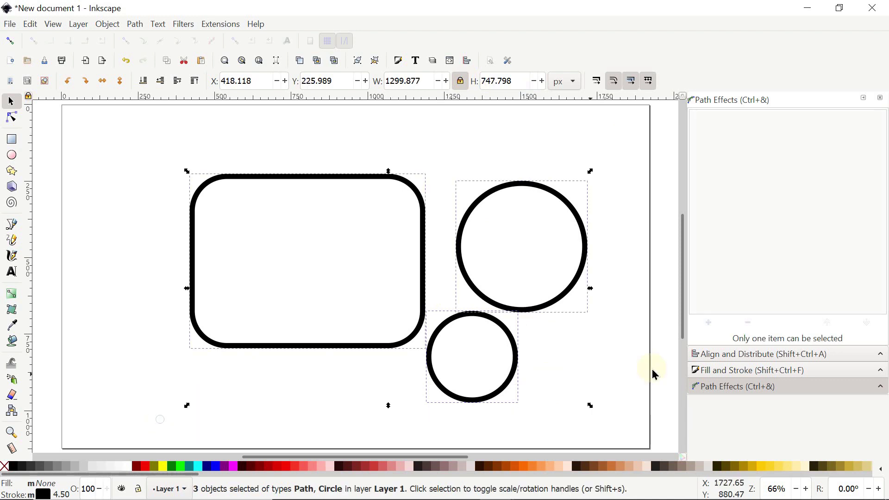
Align all three shapes on vertical and horizontal centres, relative to the last selected
{"action": "left_click", "coordinate": [739, 355]}
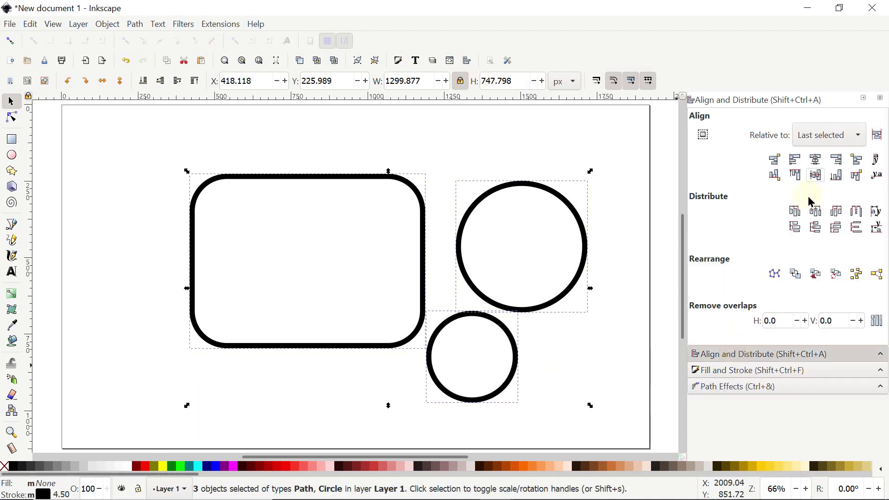
{"action": "left_click", "coordinate": [837, 140]}
{"action": "left_click", "coordinate": [840, 137]}
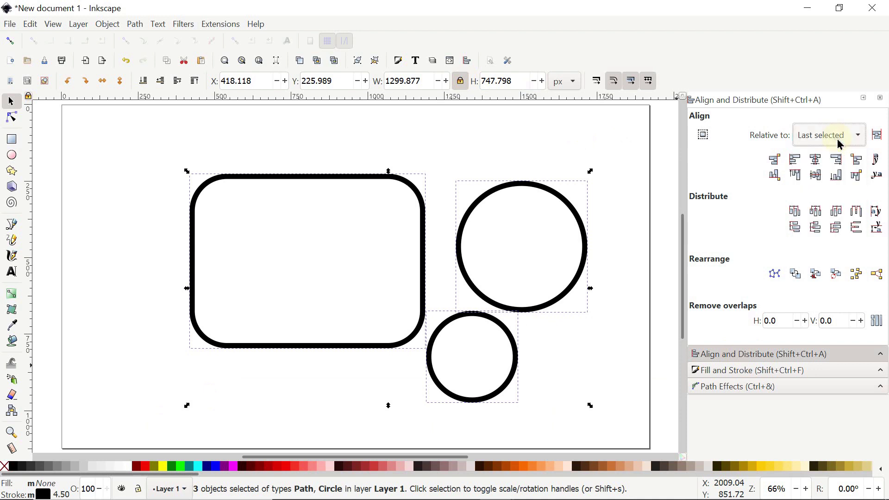
{"action": "left_click", "coordinate": [817, 159]}
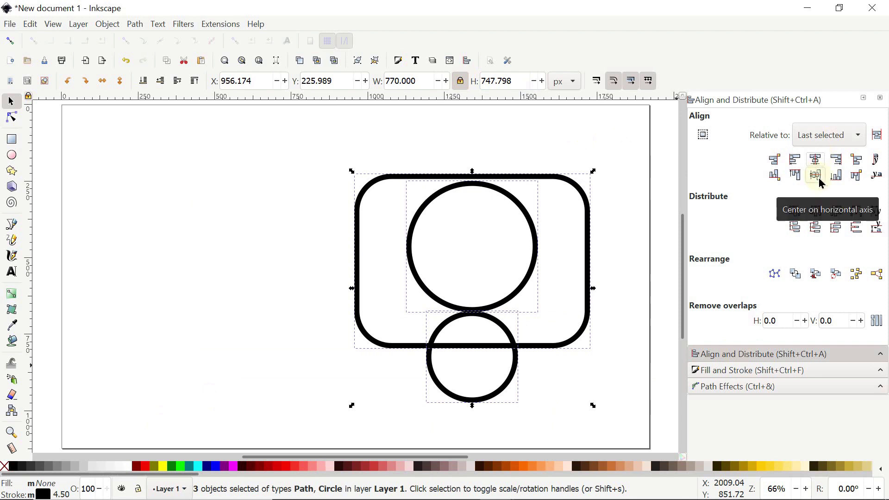
{"action": "left_click", "coordinate": [816, 176]}
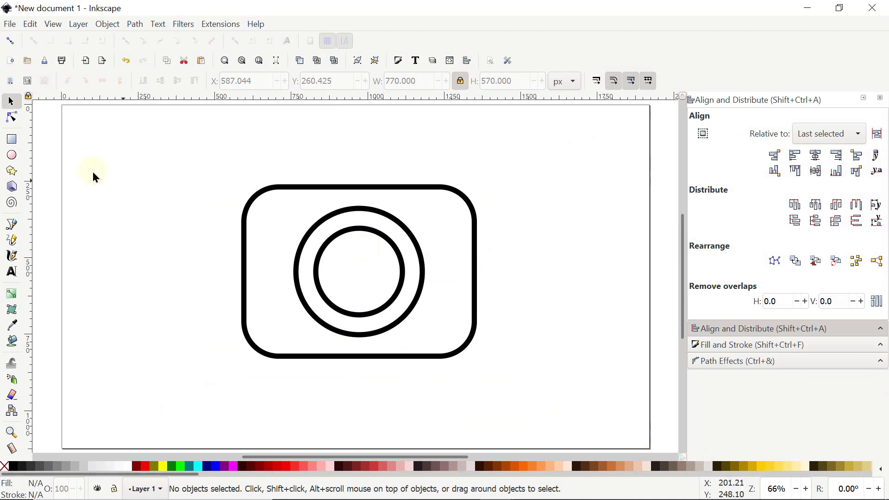
{"action": "left_click", "coordinate": [12, 139]}
Draw a tall rectangle through the camera centre, give it a red outline and set width to 70 px
{"action": "left_click_drag", "start_coordinate": [348, 159], "coordinate": [374, 405]}
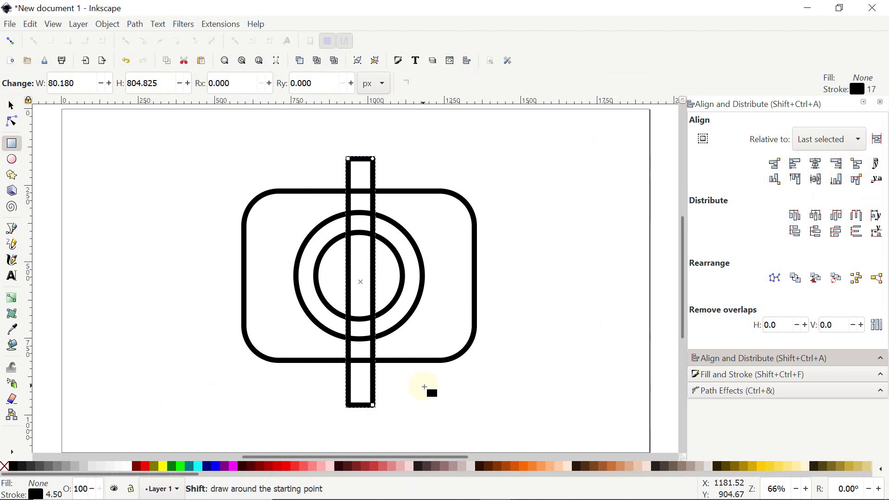
{"action": "left_click", "coordinate": [424, 387], "text": "shift"}
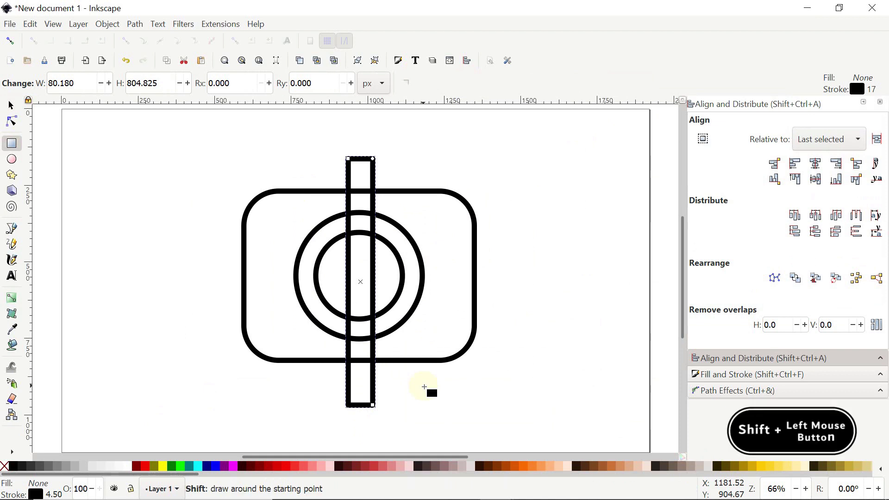
{"action": "left_click", "coordinate": [304, 466], "text": "shift"}
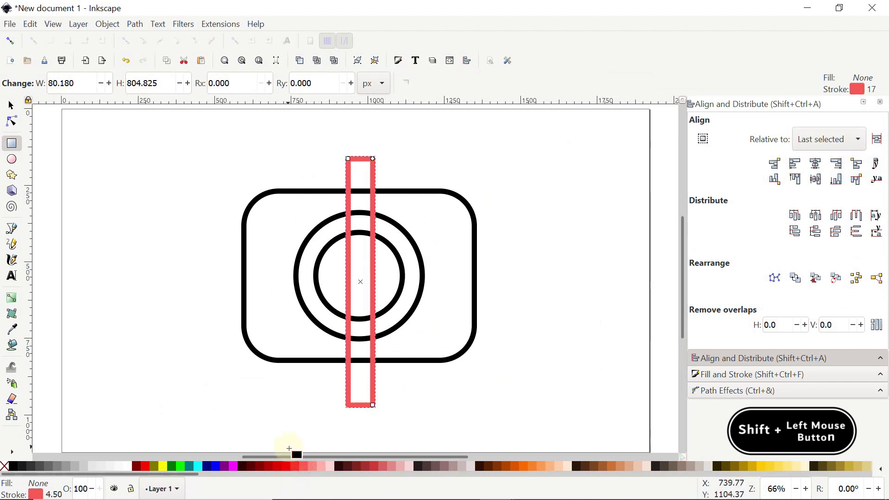
{"action": "left_click", "coordinate": [16, 105]}
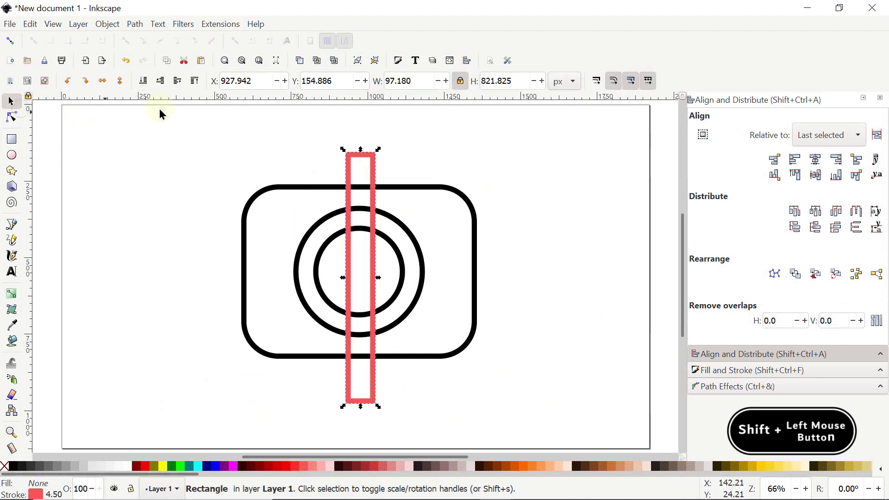
{"action": "left_click", "coordinate": [462, 88]}
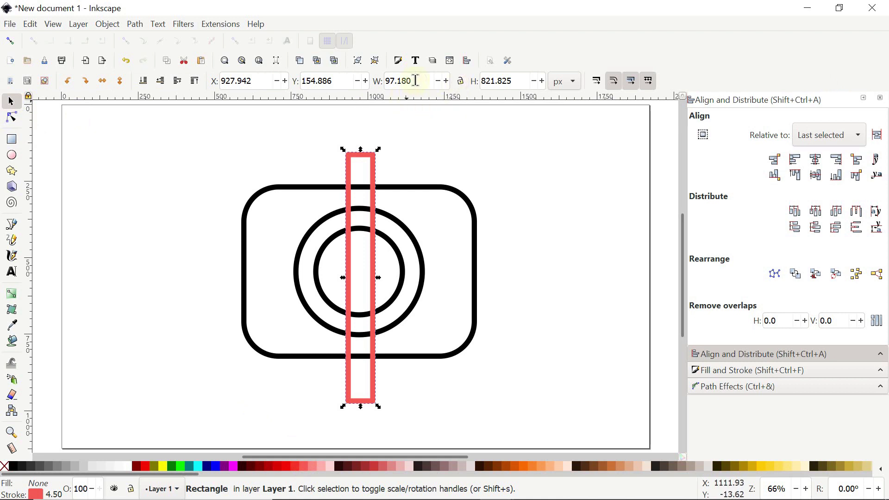
{"action": "left_click_drag", "start_coordinate": [415, 80], "coordinate": [372, 82]}
{"action": "type", "text": "70"}
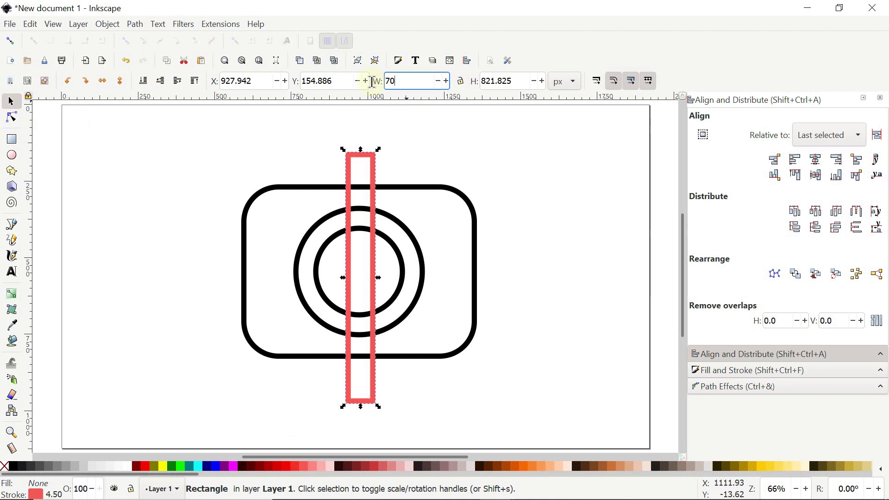
{"action": "key", "text": "Return"}
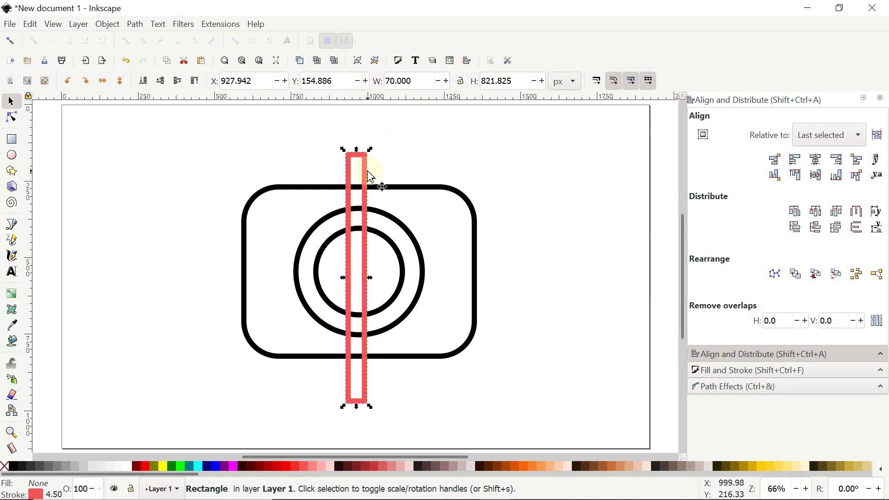
{"action": "left_click", "coordinate": [521, 195]}
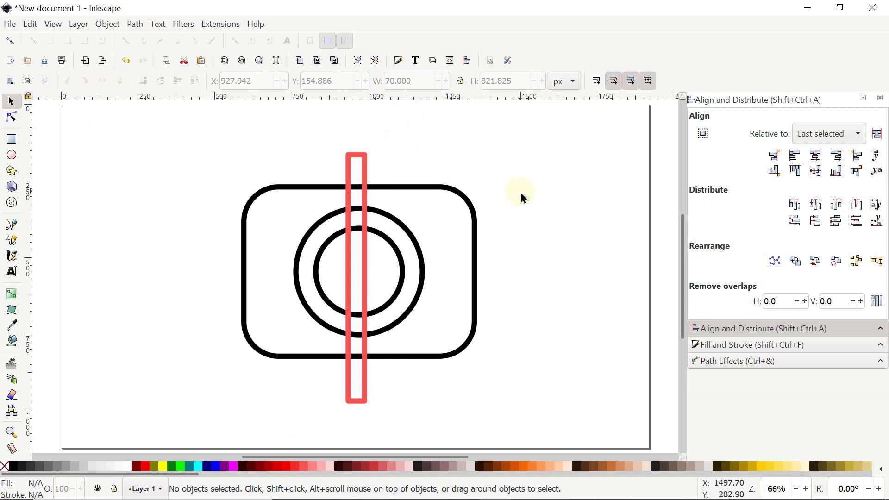
Select the red bar and rounded rectangle, then centre them on both axes
{"action": "left_click", "coordinate": [521, 195], "text": "shift"}
{"action": "key", "text": "shift"}
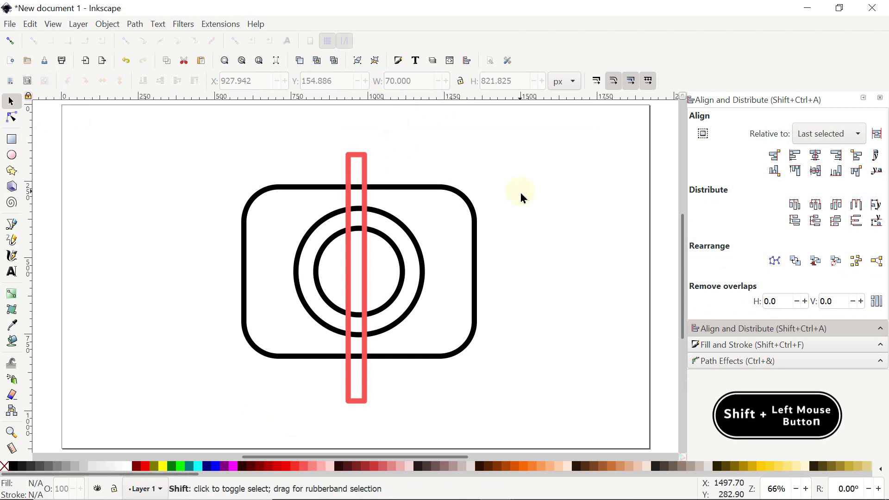
{"action": "left_click", "coordinate": [366, 169], "text": "shift"}
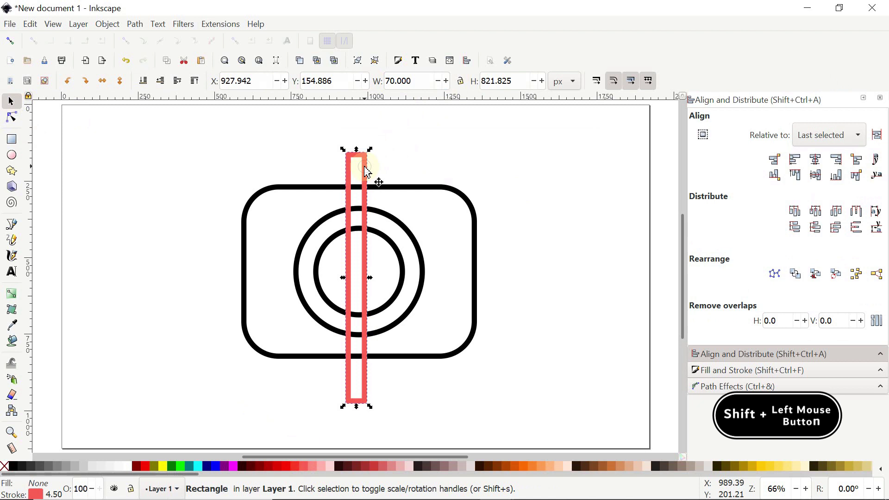
{"action": "left_click", "coordinate": [415, 187], "text": "shift"}
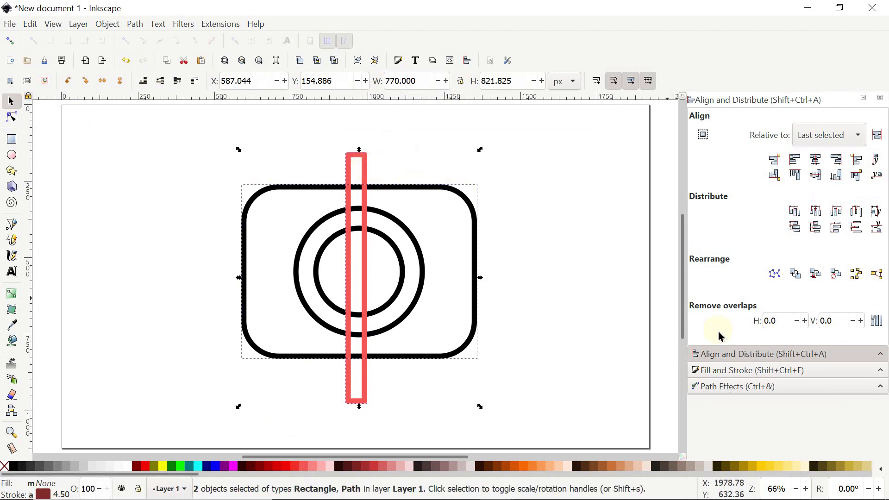
{"action": "left_click", "coordinate": [817, 159]}
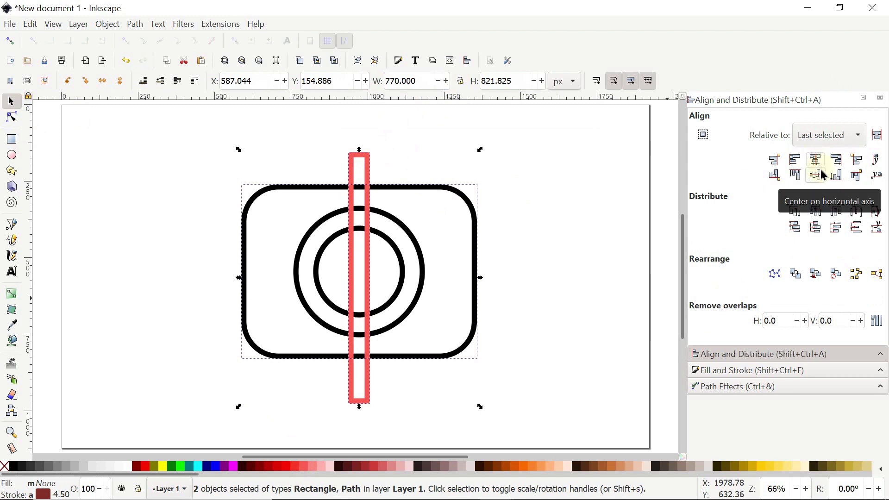
{"action": "left_click", "coordinate": [821, 175]}
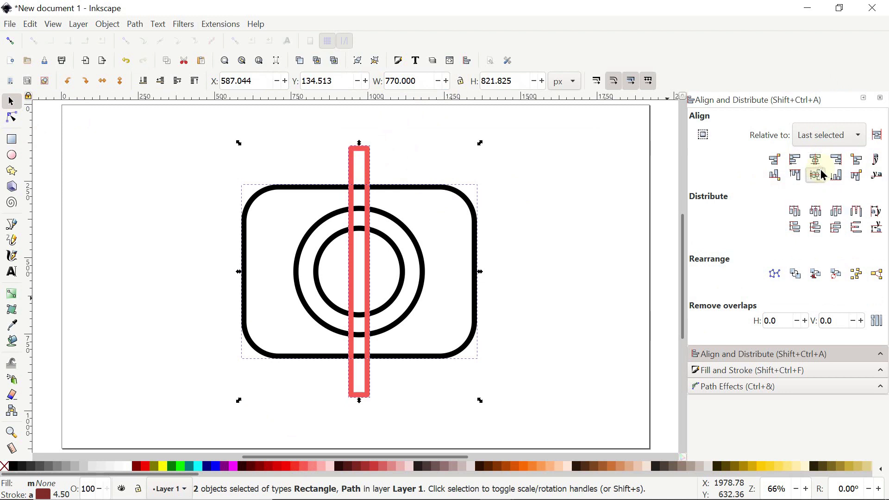
Select only the red bar and cut it to the clipboard
{"action": "left_click", "coordinate": [599, 175]}
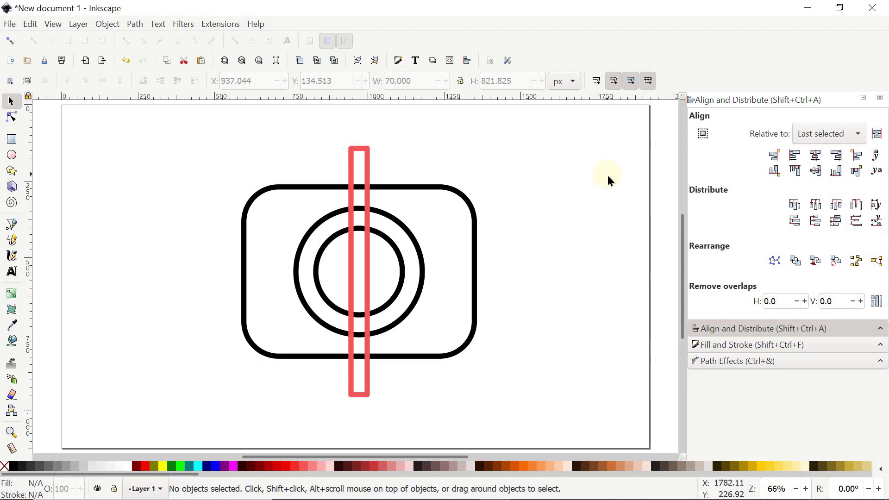
{"action": "left_click", "coordinate": [369, 162]}
{"action": "left_click", "coordinate": [30, 24]}
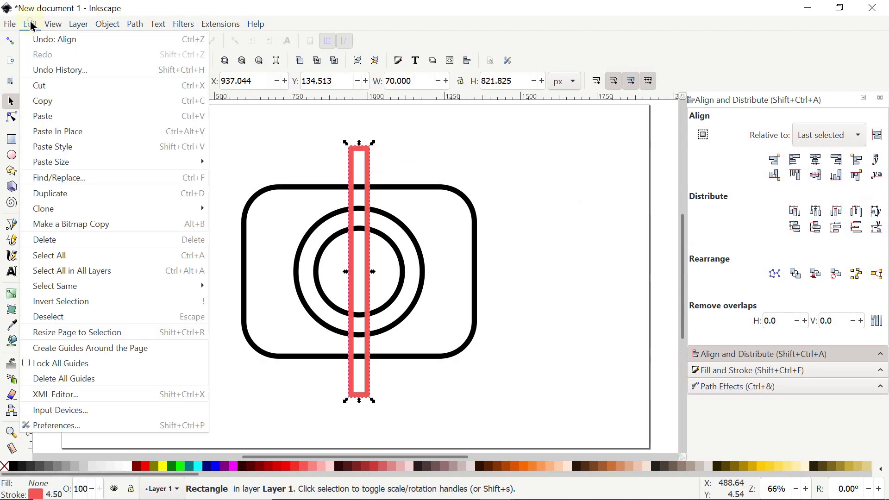
Cut the red bar and Paste In Place to restore it at its original spot
{"action": "left_click", "coordinate": [42, 86]}
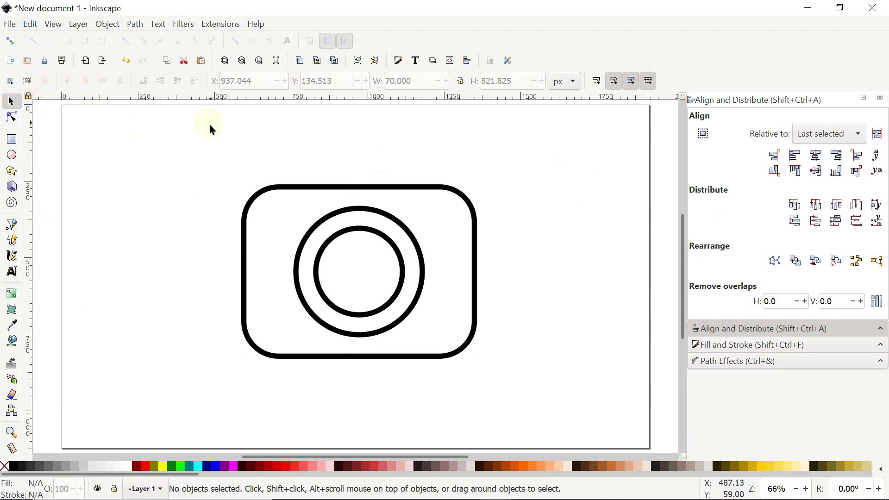
{"action": "left_click", "coordinate": [31, 25]}
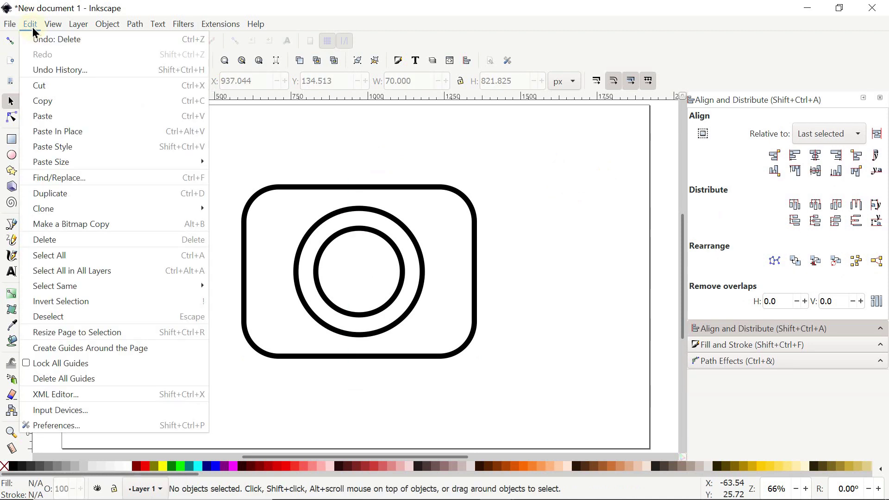
{"action": "left_click", "coordinate": [69, 132]}
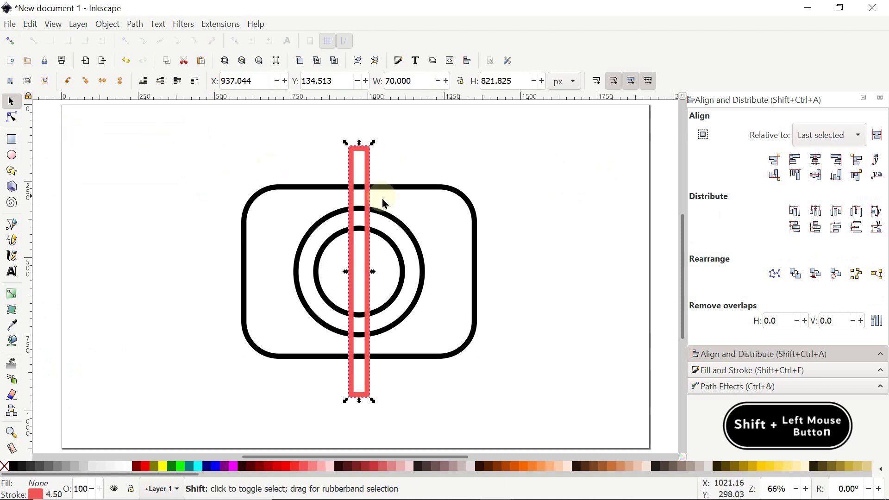
Cut Path the camera outline with the red bar, then delete the middle pieces inside the bar
{"action": "left_click", "coordinate": [400, 193], "text": "shift"}
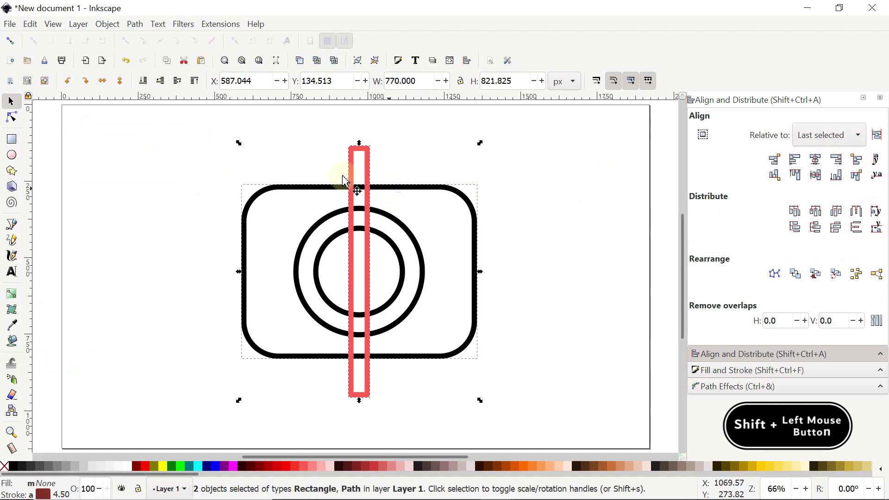
{"action": "left_click", "coordinate": [133, 27]}
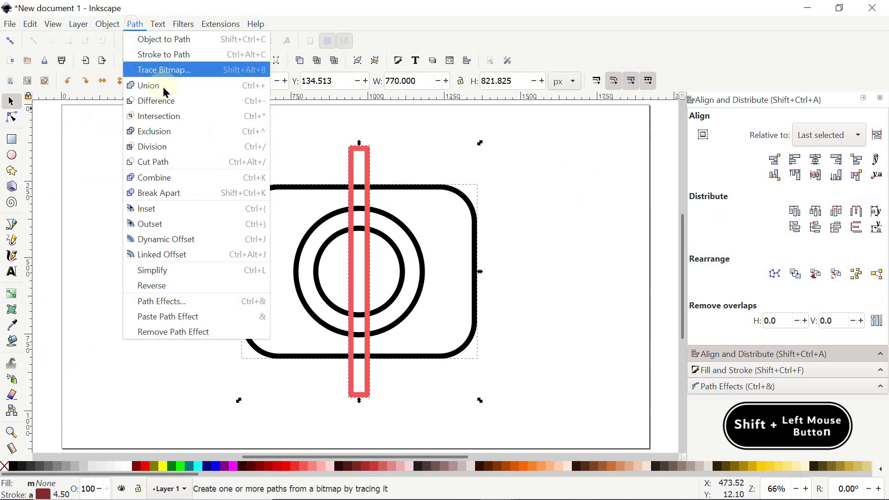
{"action": "left_click", "coordinate": [168, 162]}
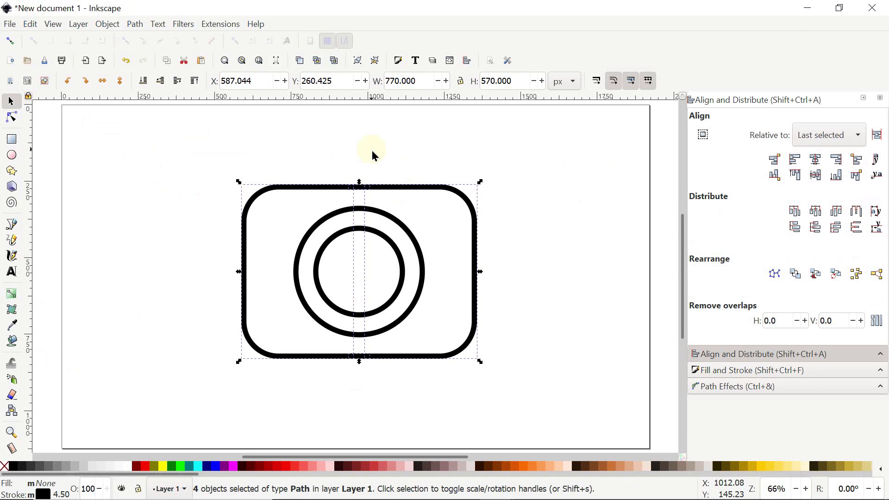
{"action": "left_click_drag", "start_coordinate": [313, 150], "coordinate": [389, 377]}
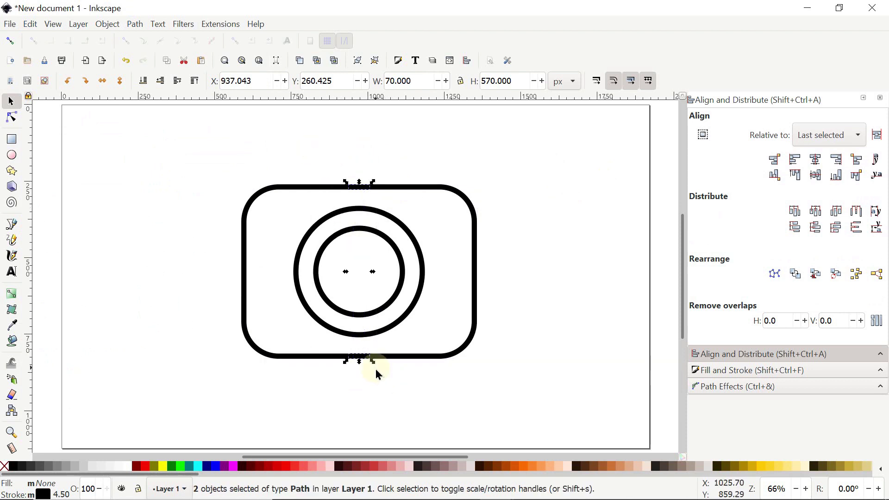
{"action": "key", "text": "Delete"}
{"action": "left_click", "coordinate": [30, 24]}
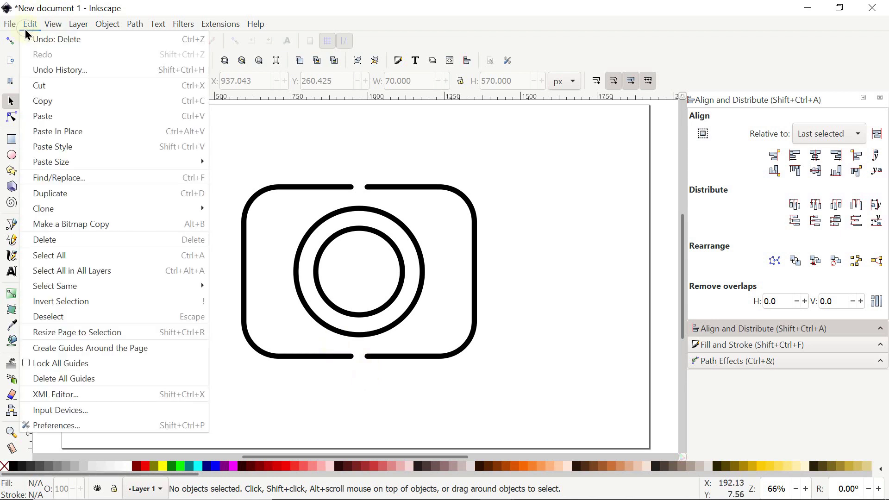
Cut matching top and bottom gaps into the outer 430 px lens ring using the red bar
{"action": "left_click", "coordinate": [70, 131]}
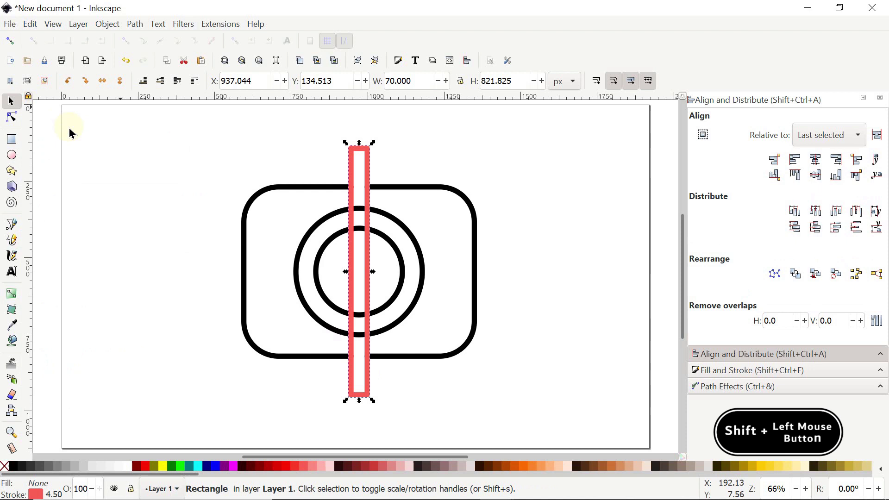
{"action": "key", "text": "shift"}
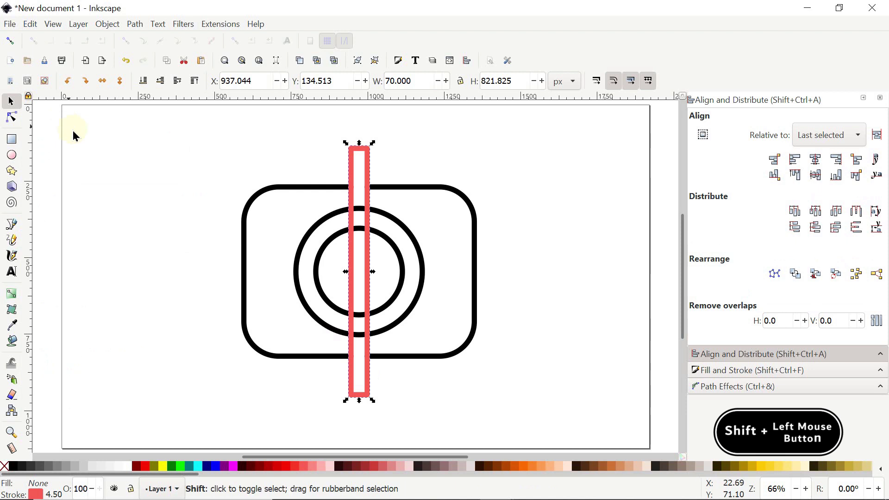
{"action": "left_click", "coordinate": [395, 222], "text": "shift"}
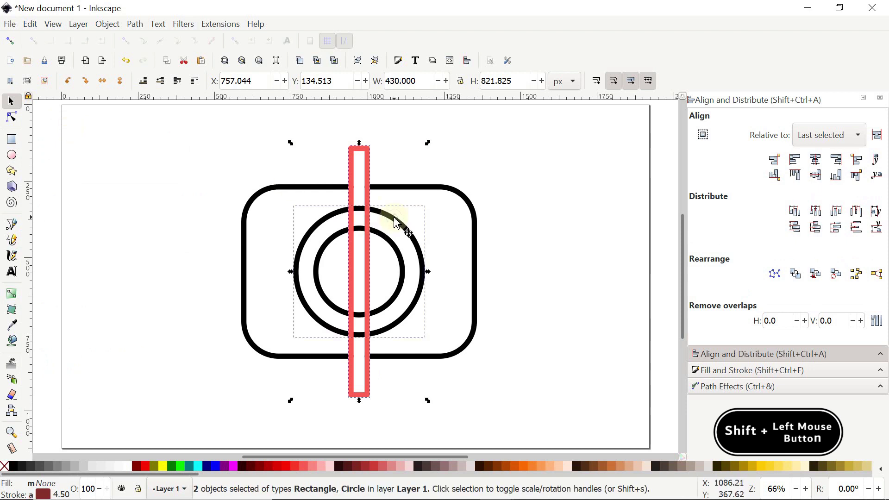
{"action": "left_click", "coordinate": [139, 27]}
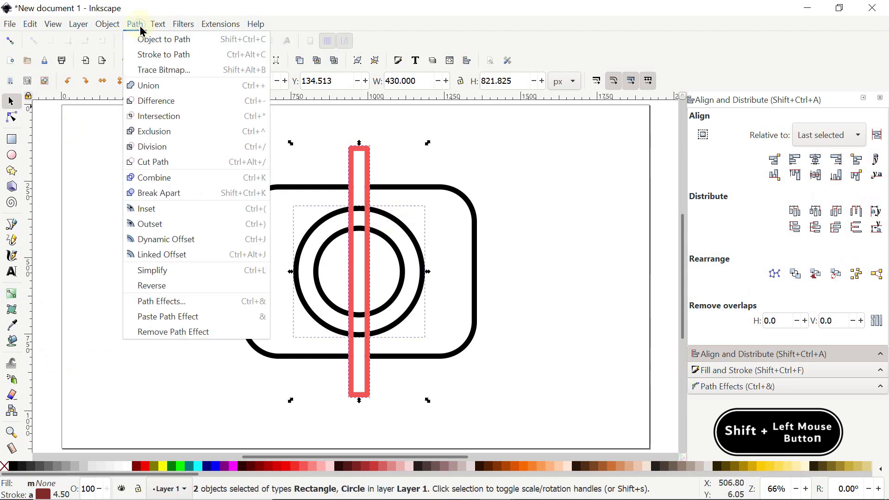
{"action": "left_click", "coordinate": [166, 167]}
{"action": "left_click_drag", "start_coordinate": [319, 147], "coordinate": [375, 357]}
{"action": "key", "text": "Delete"}
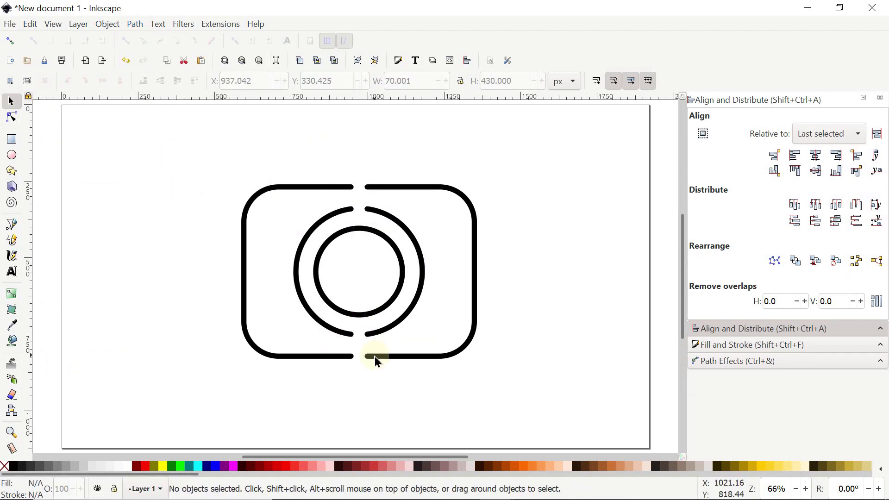
{"action": "left_click", "coordinate": [376, 365], "text": "shift"}
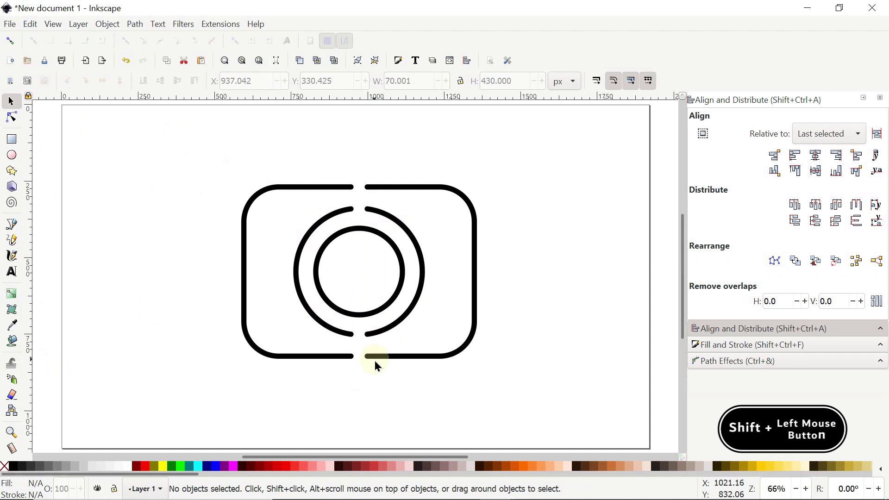
Combine the outer ring's right arc with the camera outline's right half into one path
{"action": "left_click", "coordinate": [409, 233], "text": "shift"}
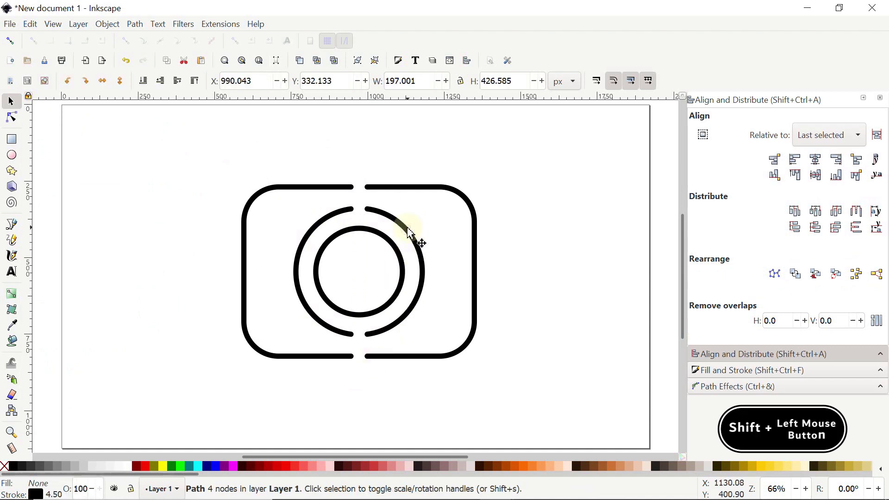
{"action": "left_click", "coordinate": [413, 187], "text": "shift"}
{"action": "left_click", "coordinate": [140, 28]}
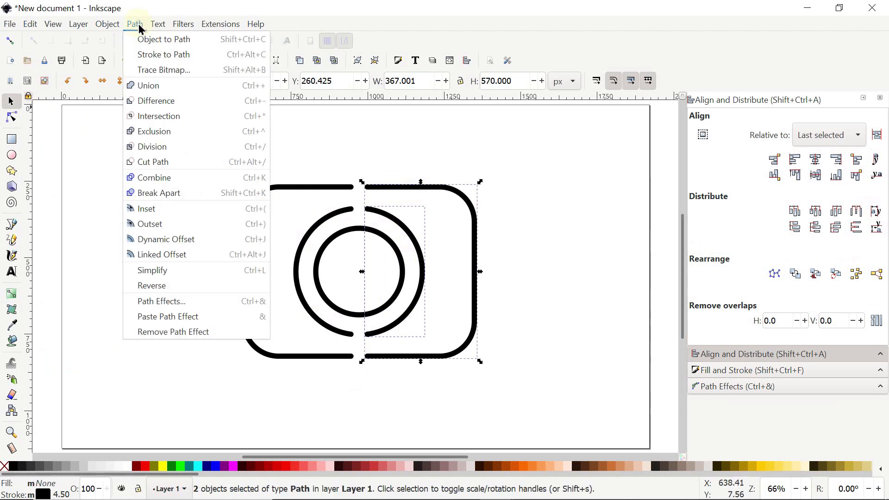
{"action": "left_click", "coordinate": [155, 178]}
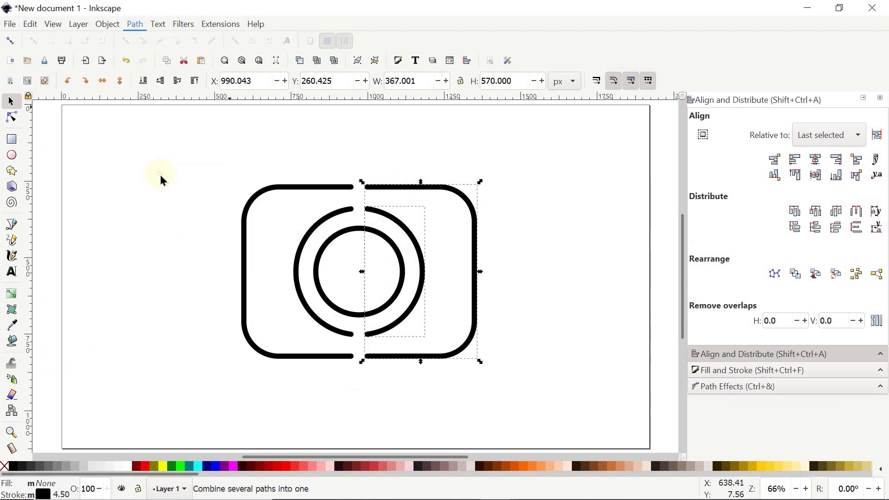
{"action": "left_click", "coordinate": [12, 224]}
Draw short vertical strokes joining the right arc's top and bottom ends to the body outline
{"action": "left_click", "coordinate": [366, 191]}
{"action": "left_click", "coordinate": [367, 213]}
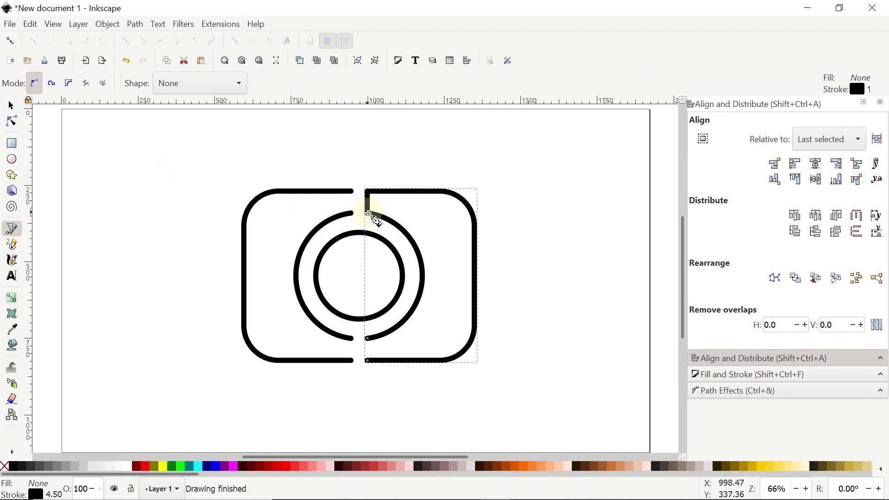
{"action": "left_click", "coordinate": [367, 338]}
{"action": "left_click", "coordinate": [368, 360]}
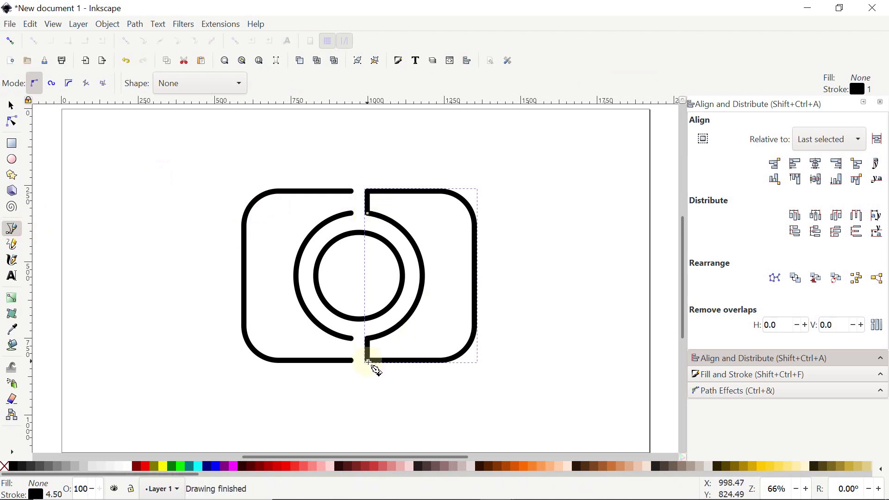
{"action": "key", "text": "s"}
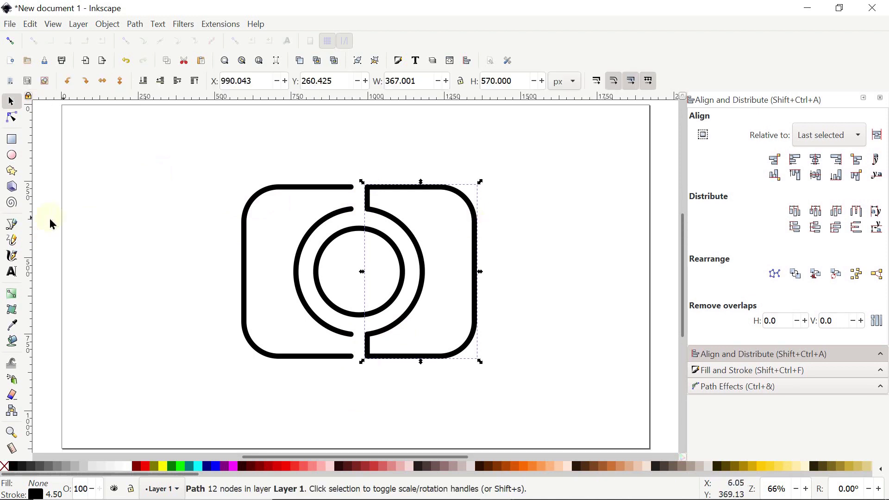
Place a single dot to the right of the lens to start a new path
{"action": "left_click", "coordinate": [12, 228]}
{"action": "left_click", "coordinate": [441, 273]}
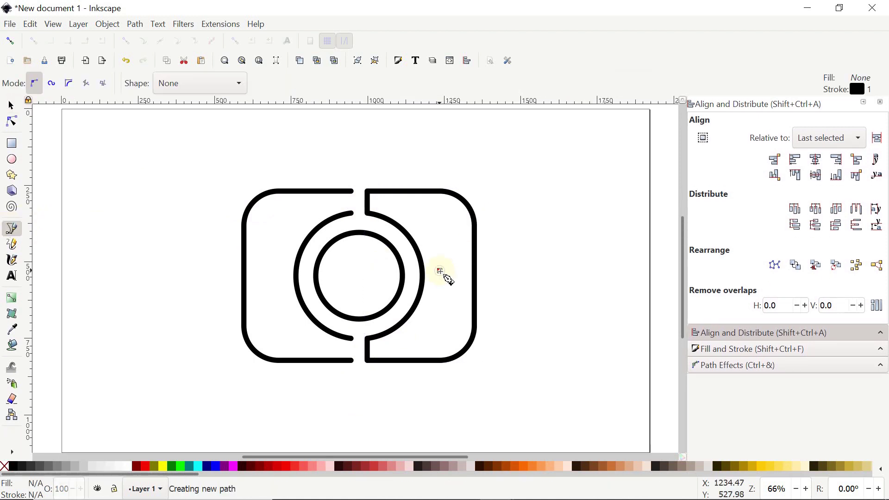
{"action": "left_click", "coordinate": [441, 272], "text": "ctrl"}
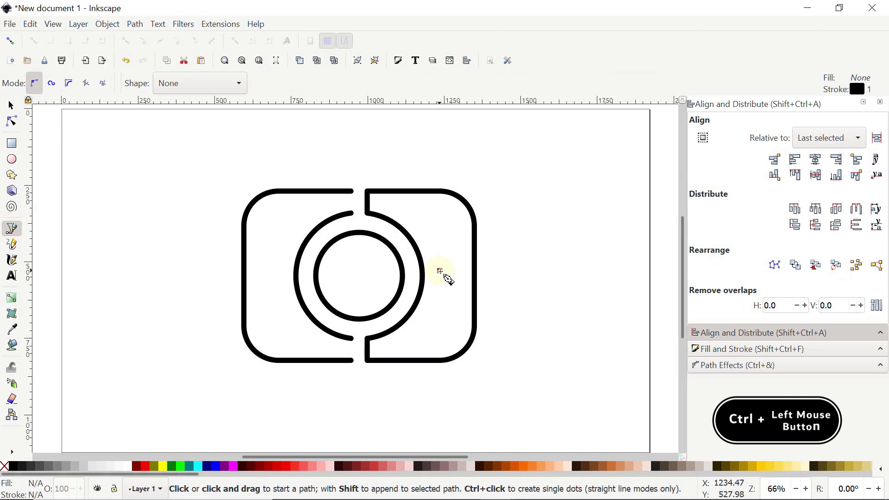
Draw a horizontal line right of the lens and centre it vertically on the camera outline
{"action": "left_click", "coordinate": [441, 271]}
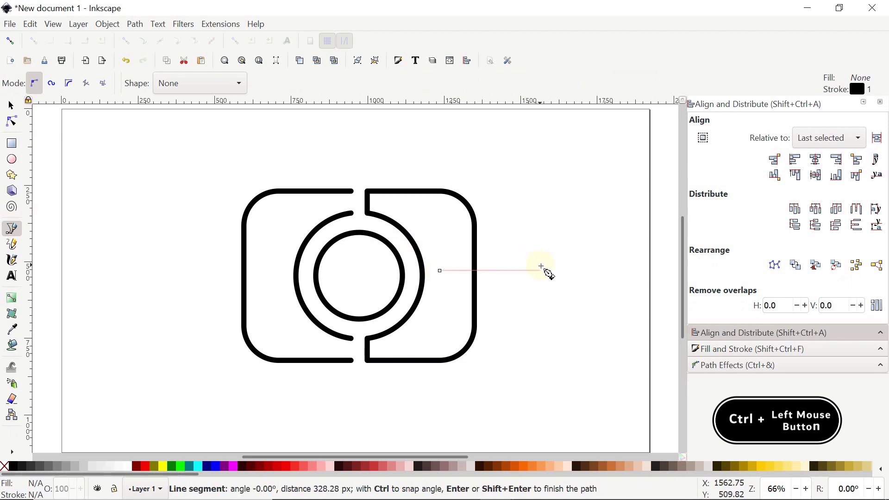
{"action": "double_click", "coordinate": [542, 269]}
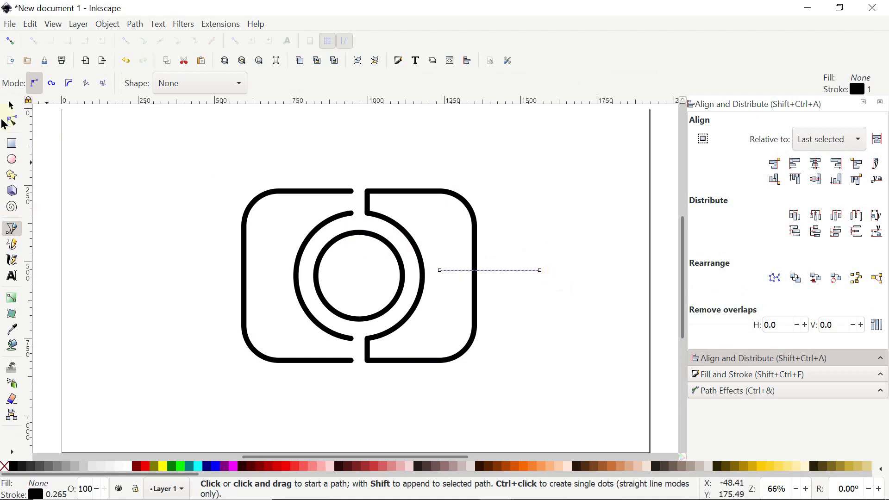
{"action": "key", "text": "s"}
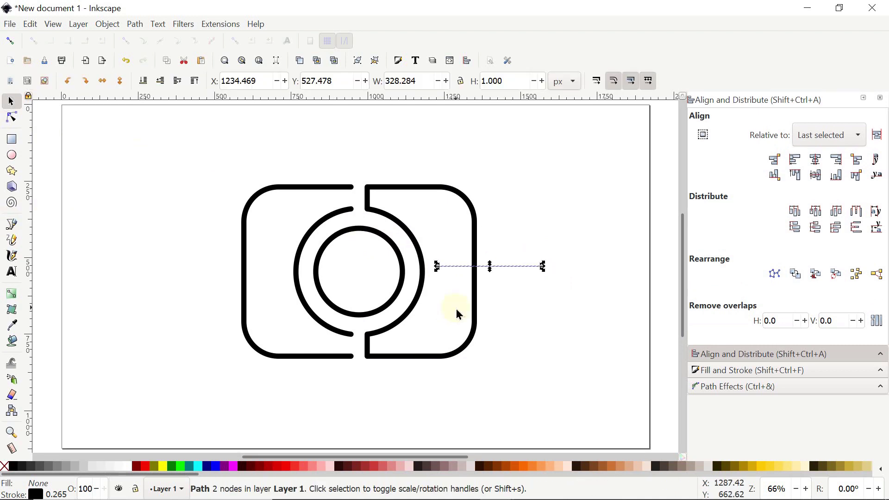
{"action": "left_click", "coordinate": [477, 295], "text": "shift"}
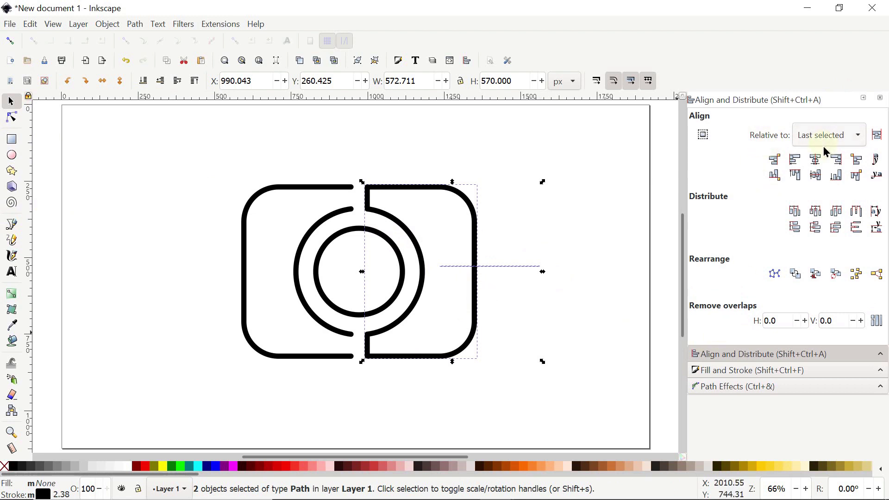
{"action": "left_click", "coordinate": [821, 172]}
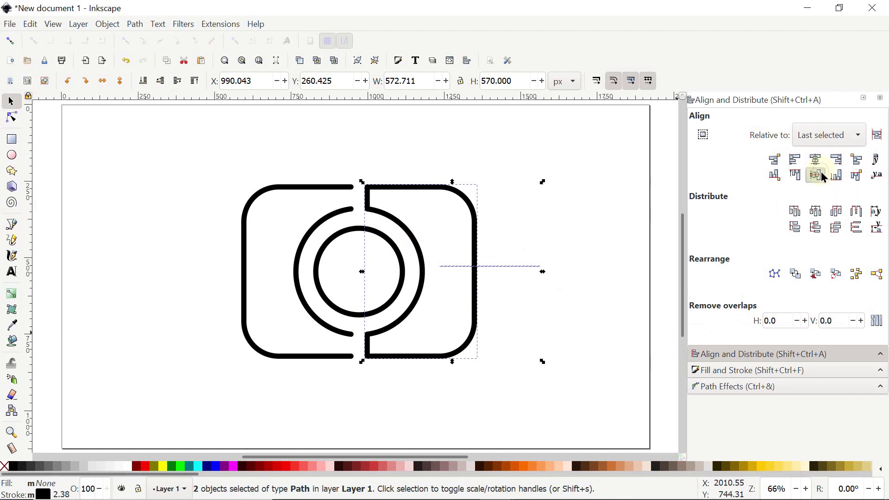
Duplicate the horizontal line, move the copy straight up, and select both lines
{"action": "left_click", "coordinate": [530, 305]}
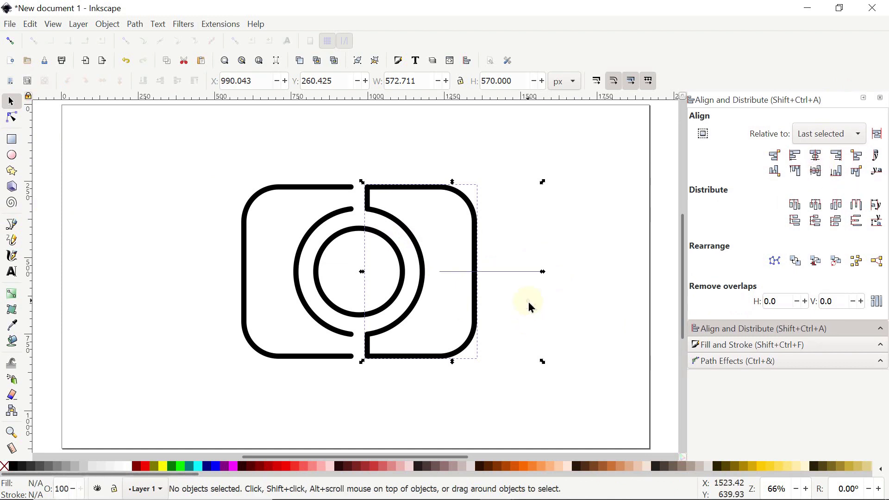
{"action": "left_click", "coordinate": [521, 273]}
{"action": "right_click", "coordinate": [520, 274]}
{"action": "left_click", "coordinate": [553, 201]}
{"action": "left_click", "coordinate": [517, 272]}
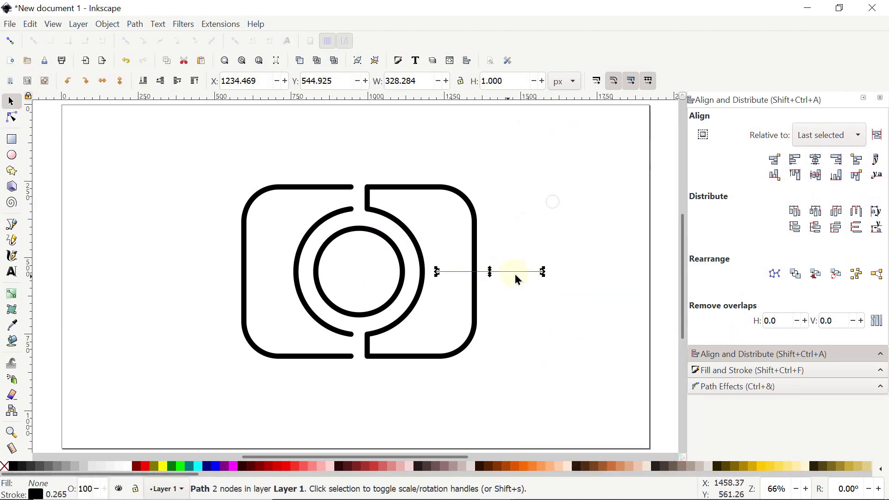
{"action": "left_click_drag", "start_coordinate": [520, 277], "coordinate": [510, 230]}
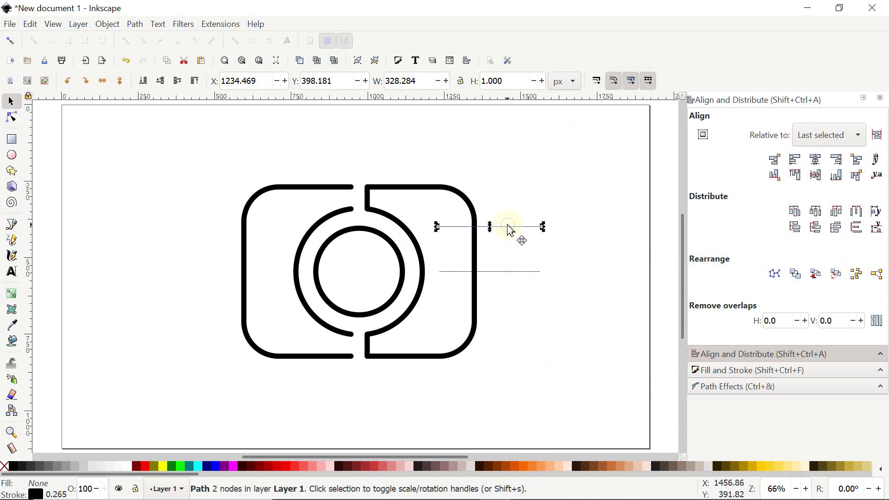
{"action": "left_click_drag", "start_coordinate": [590, 209], "coordinate": [423, 288]}
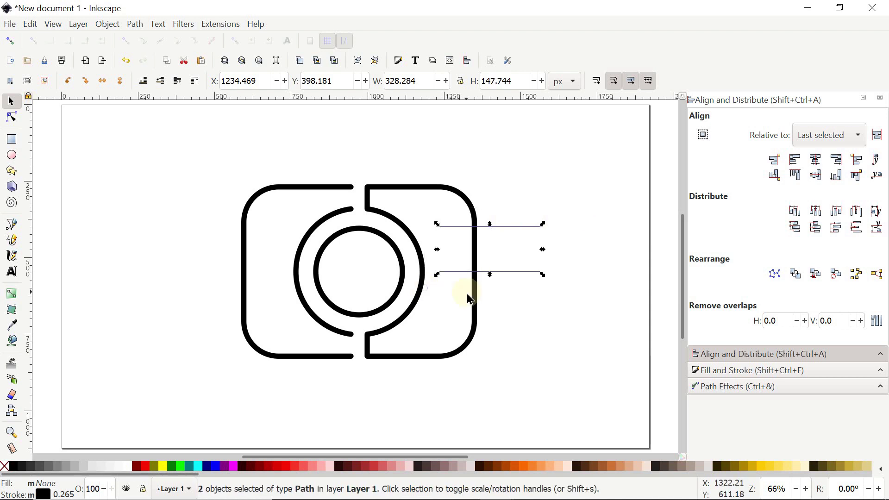
{"action": "left_click", "coordinate": [141, 24]}
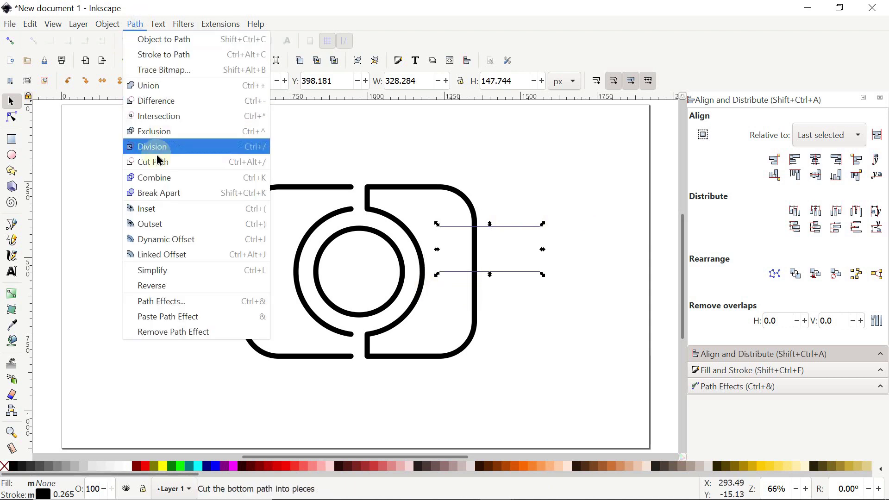
Combine the two lines, cut the camera's right outline with them, and delete the small piece
{"action": "left_click", "coordinate": [155, 178]}
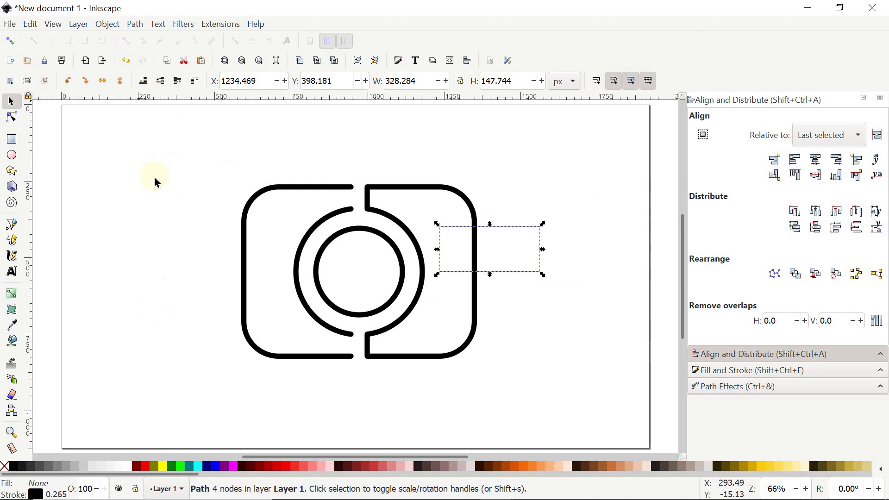
{"action": "key", "text": "shift"}
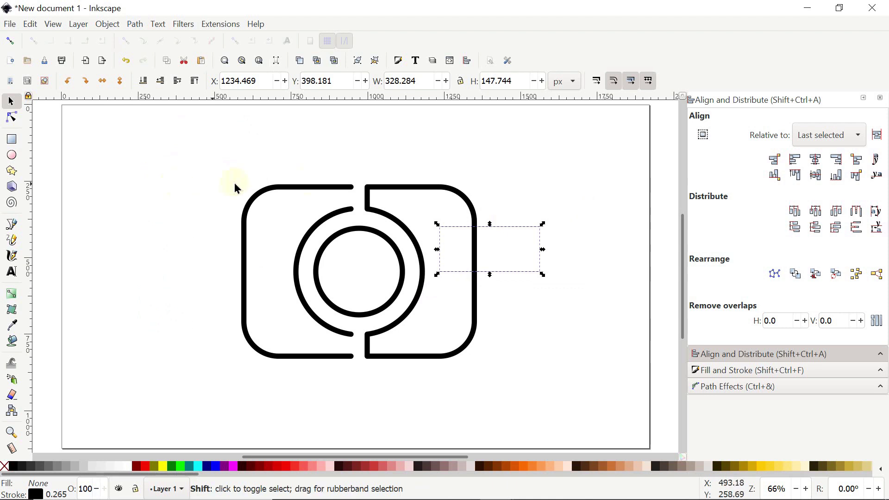
{"action": "left_click", "coordinate": [446, 194], "text": "shift"}
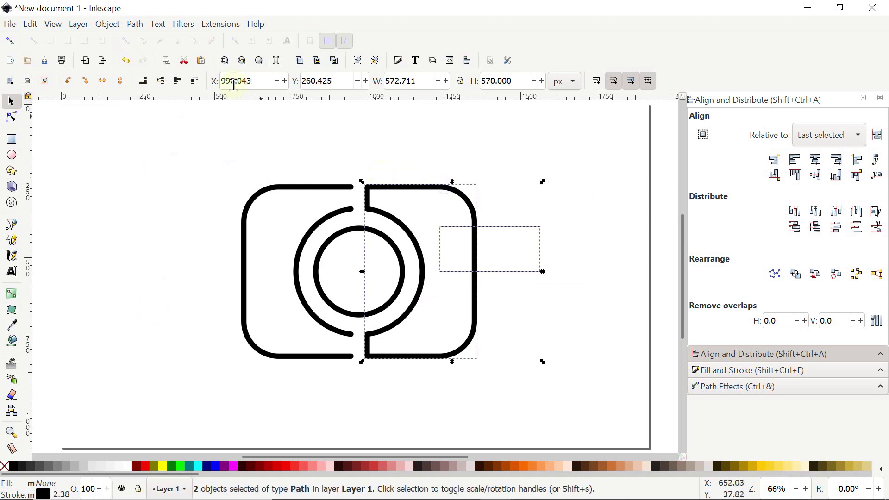
{"action": "left_click", "coordinate": [134, 24]}
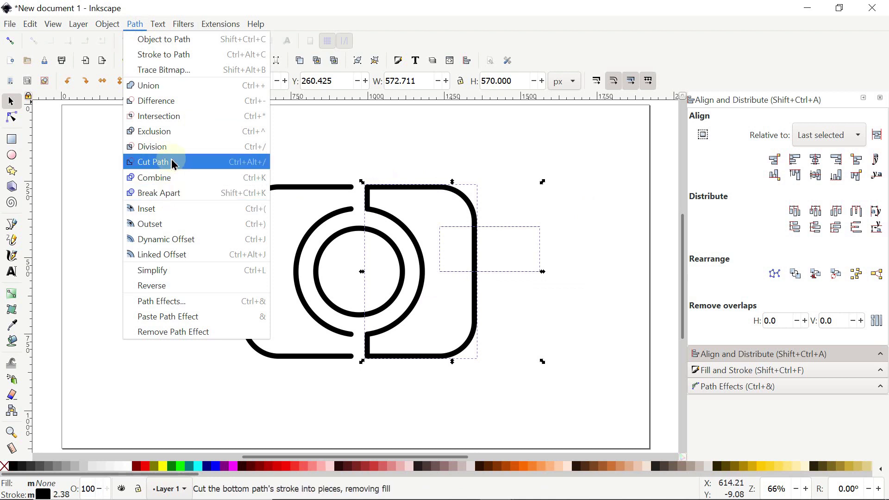
{"action": "left_click", "coordinate": [172, 162]}
{"action": "left_click_drag", "start_coordinate": [521, 208], "coordinate": [462, 281]}
{"action": "key", "text": "Delete"}
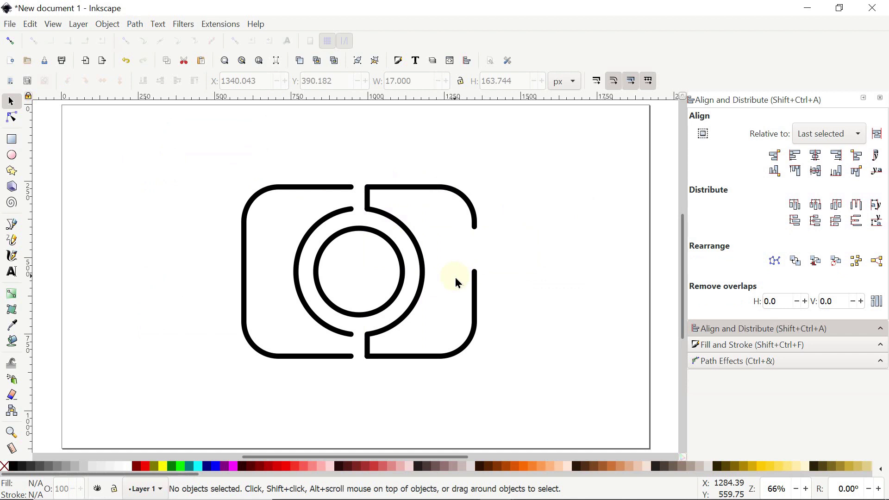
Extend the lower right outline piece with an inward horizontal stroke to form the G
{"action": "left_click", "coordinate": [474, 285]}
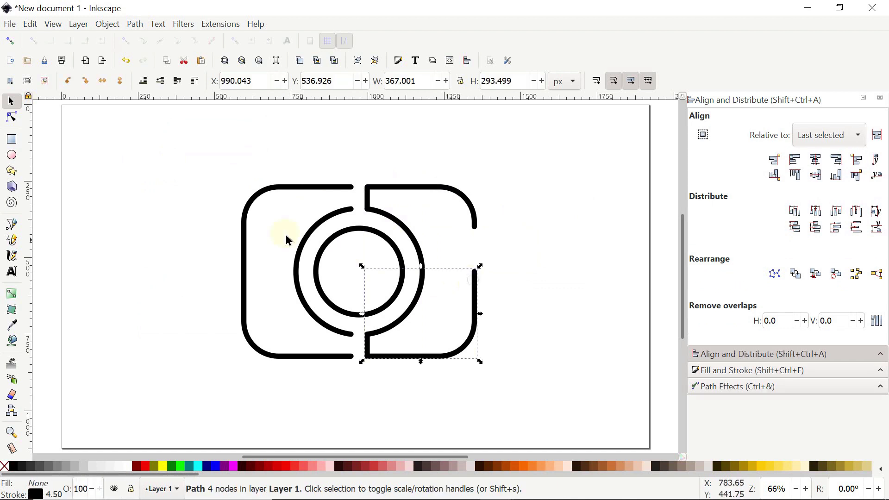
{"action": "left_click", "coordinate": [19, 226]}
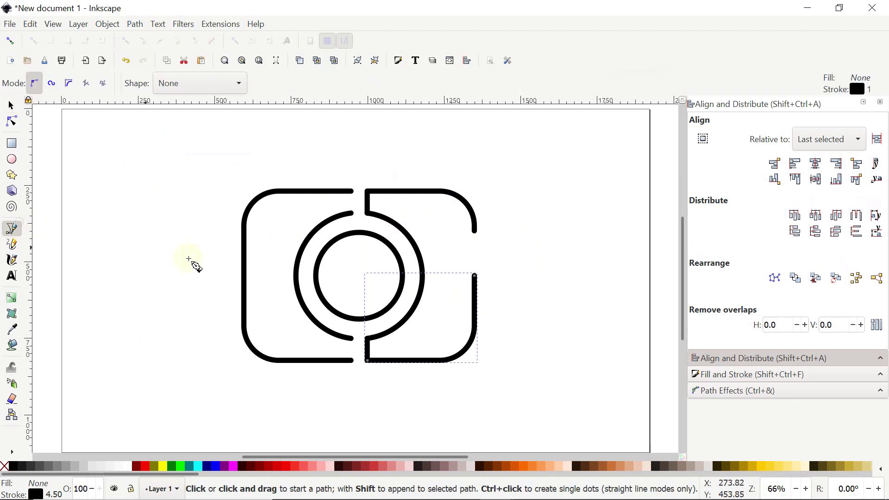
{"action": "left_click", "coordinate": [475, 277]}
{"action": "left_click", "coordinate": [476, 278], "text": "ctrl"}
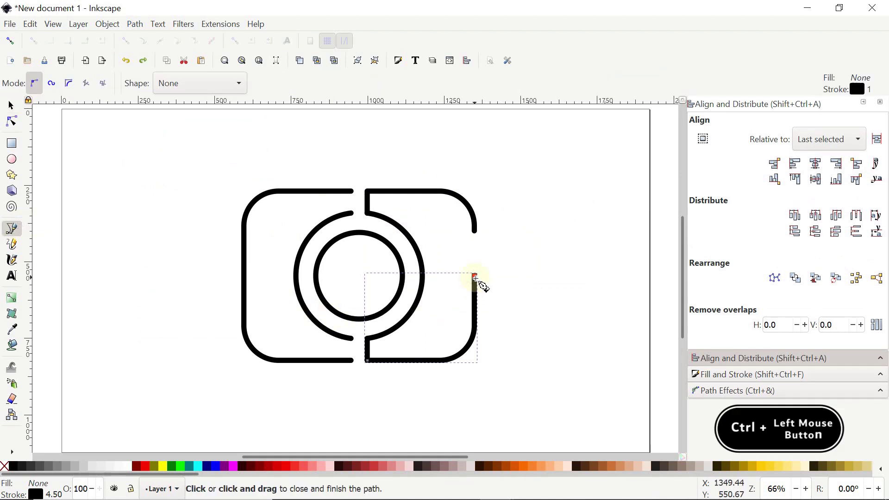
{"action": "double_click", "coordinate": [443, 276]}
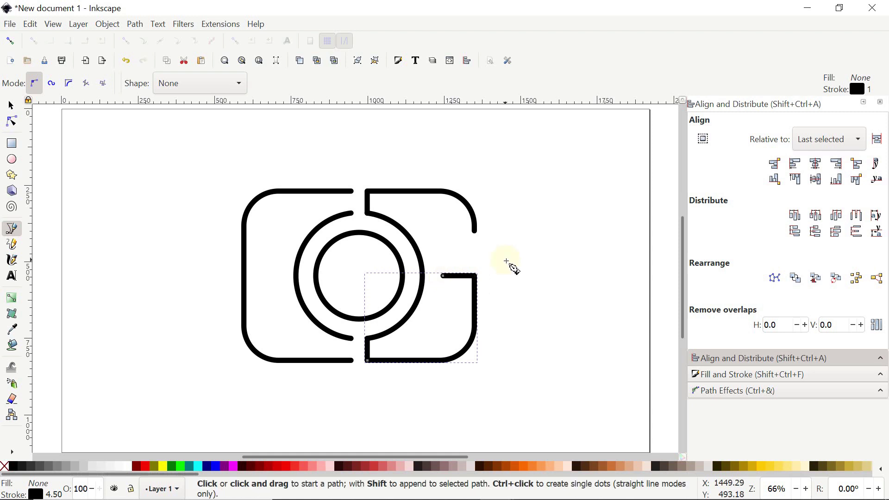
{"action": "left_click", "coordinate": [11, 105]}
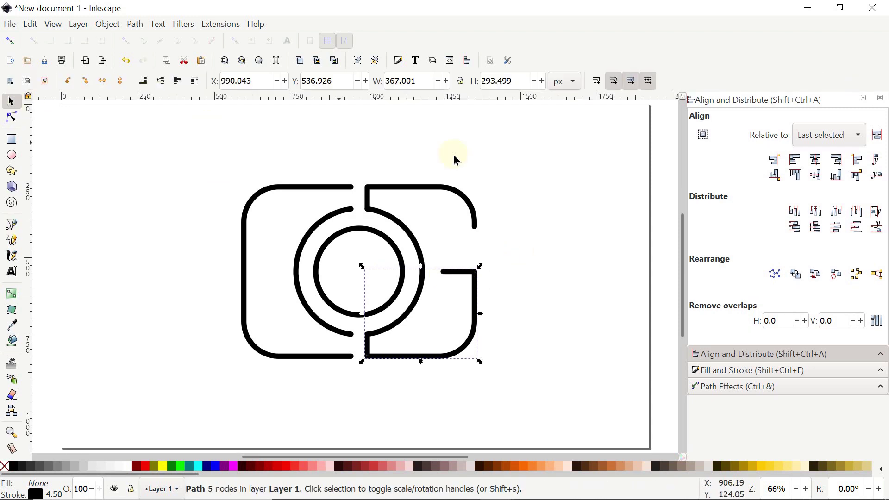
{"action": "left_click_drag", "start_coordinate": [540, 158], "coordinate": [186, 398]}
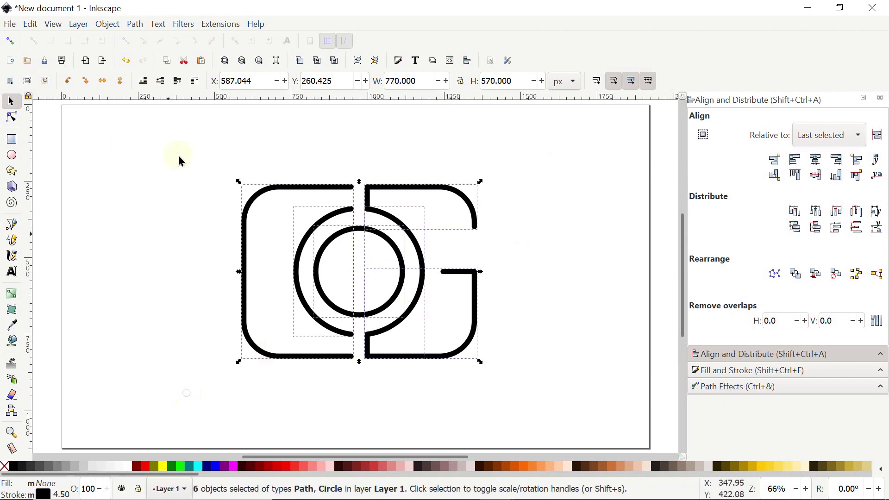
Combine all logo parts into one 30-node path and scale it to about 388 × 287 px, strokes included
{"action": "left_click", "coordinate": [134, 24]}
{"action": "left_click", "coordinate": [161, 179]}
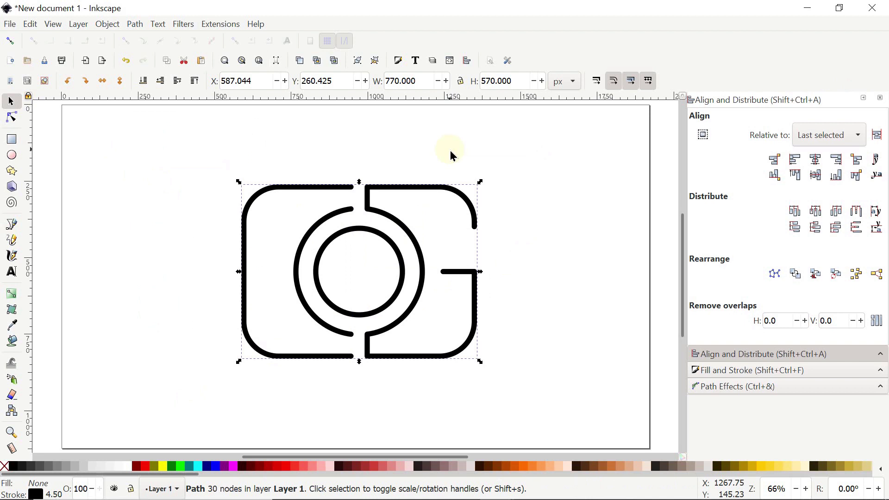
{"action": "left_click", "coordinate": [598, 87]}
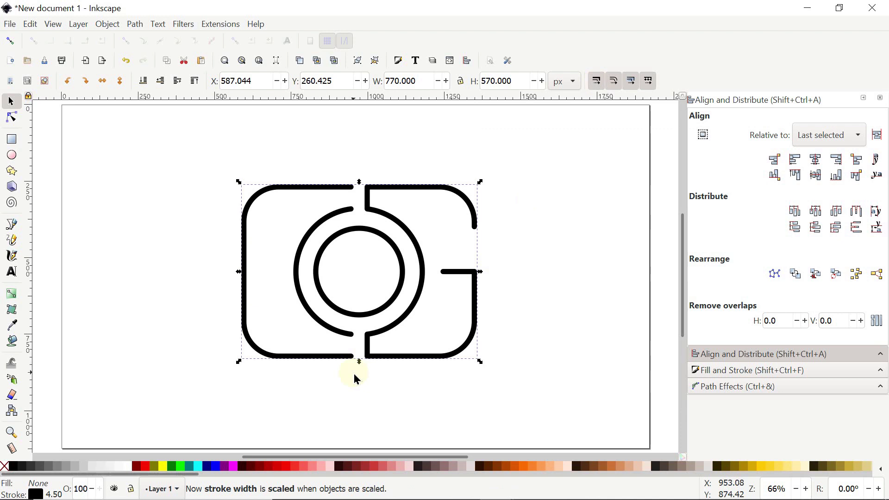
{"action": "key", "text": "ctrl"}
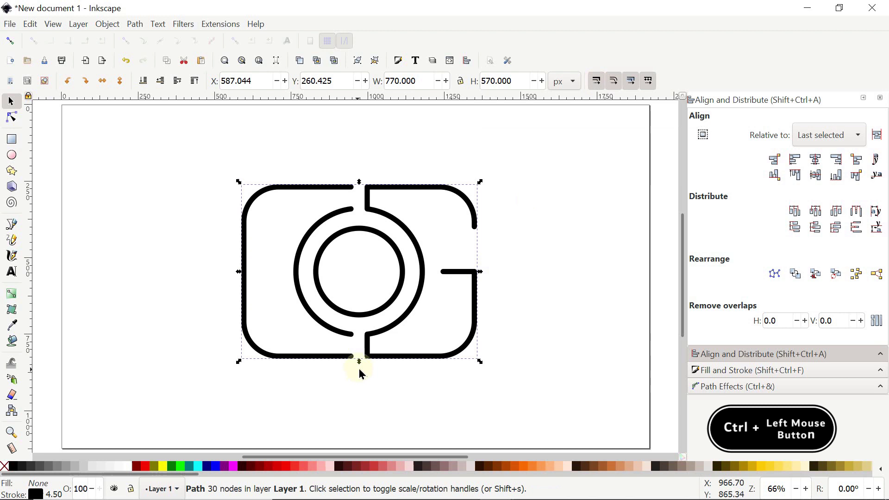
{"action": "left_click_drag", "start_coordinate": [359, 366], "coordinate": [350, 279]}
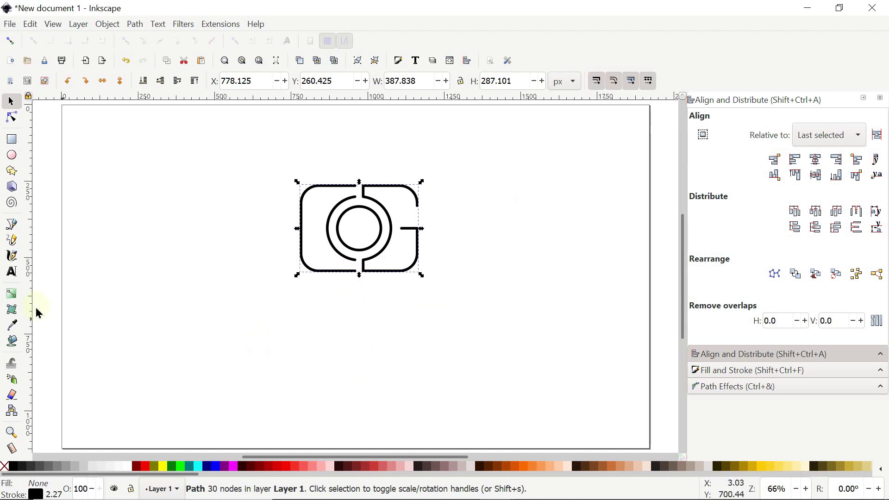
Add 'CG CAUSBY PHOTOGRAPHY' text below the logo, enlarge it proportionally, and switch to Chrome
{"action": "left_click", "coordinate": [13, 273]}
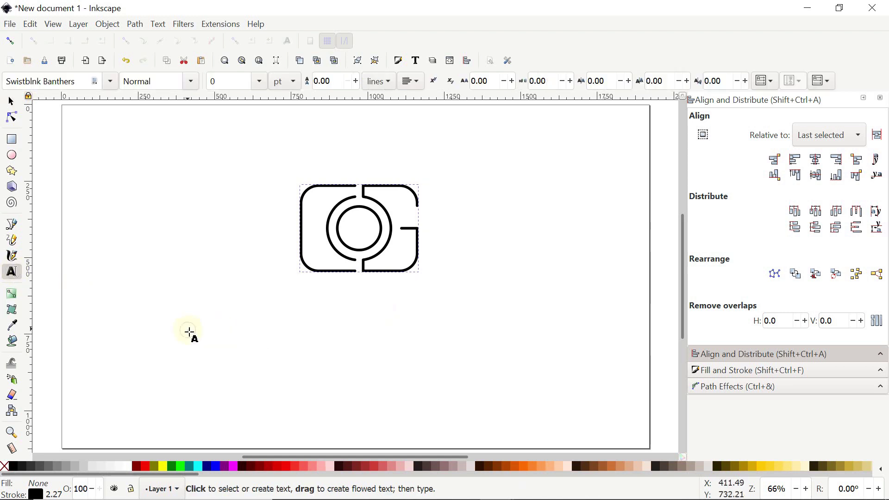
{"action": "left_click", "coordinate": [189, 332]}
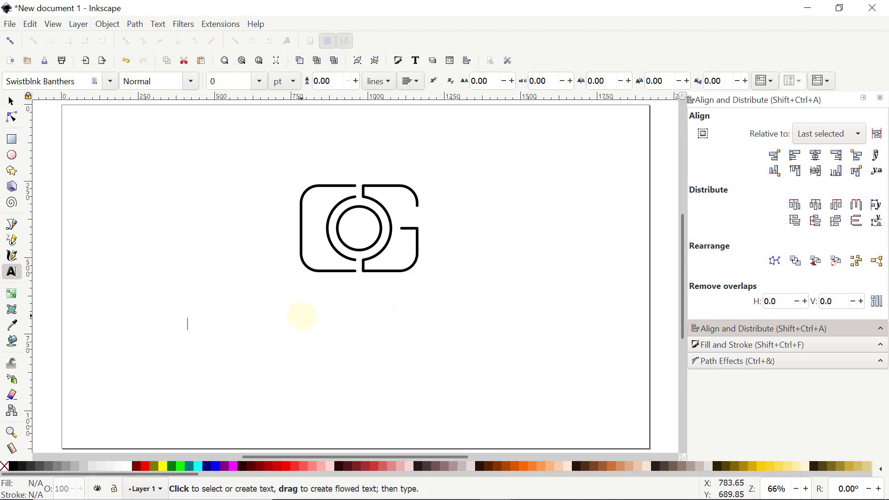
{"action": "type", "text": "CG CAUSBY PHOTOGRAPHY"}
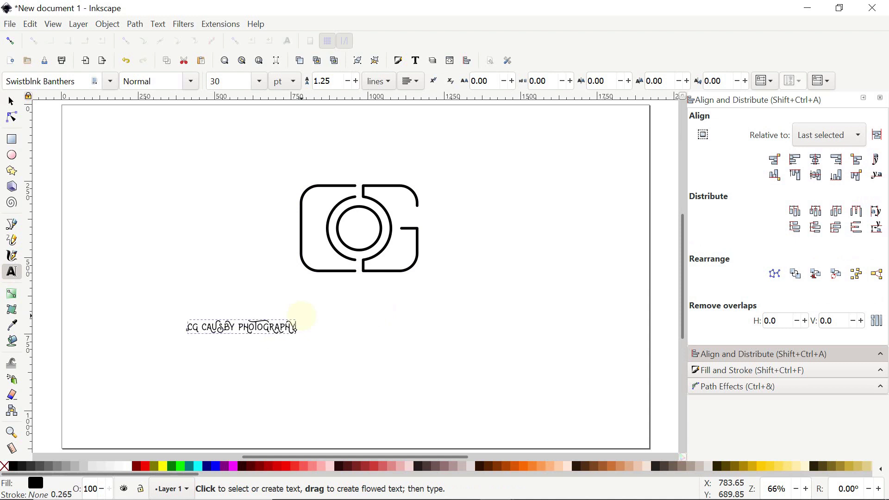
{"action": "left_click", "coordinate": [11, 102]}
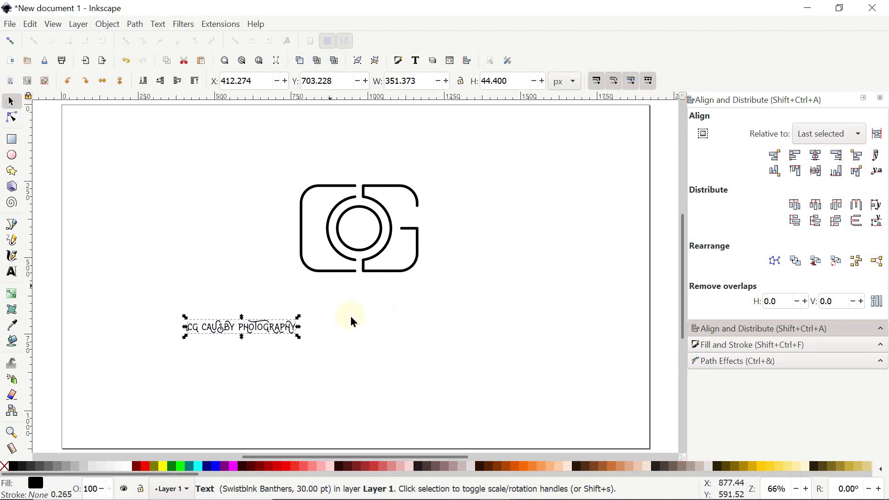
{"action": "left_click", "coordinate": [310, 334], "text": "ctrl"}
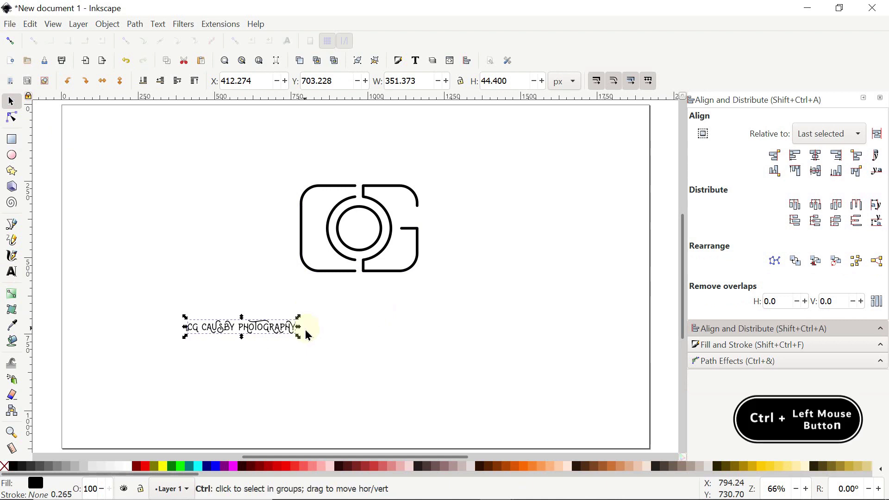
{"action": "left_click_drag", "start_coordinate": [301, 343], "coordinate": [464, 400]}
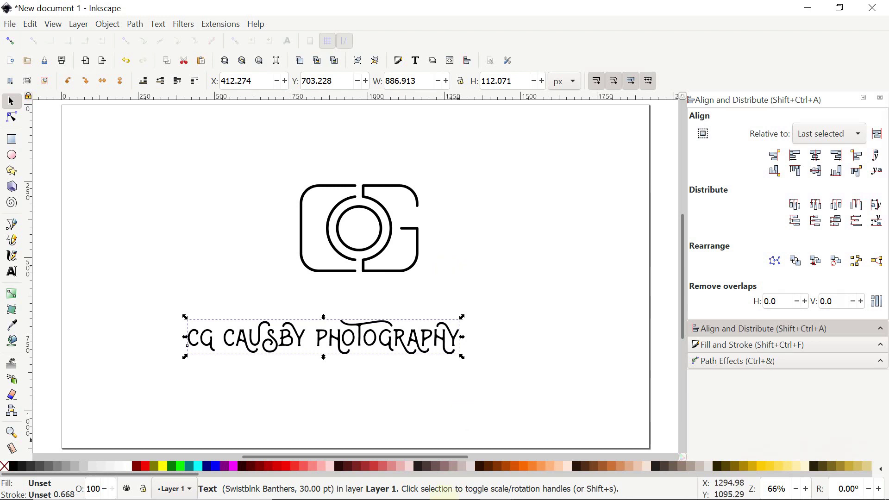
{"action": "left_click", "coordinate": [421, 485]}
Search Google for 'snell roundhand font f' and open the freefontsfamily Snell Roundhand page
{"action": "type", "text": "snell roundhand"}
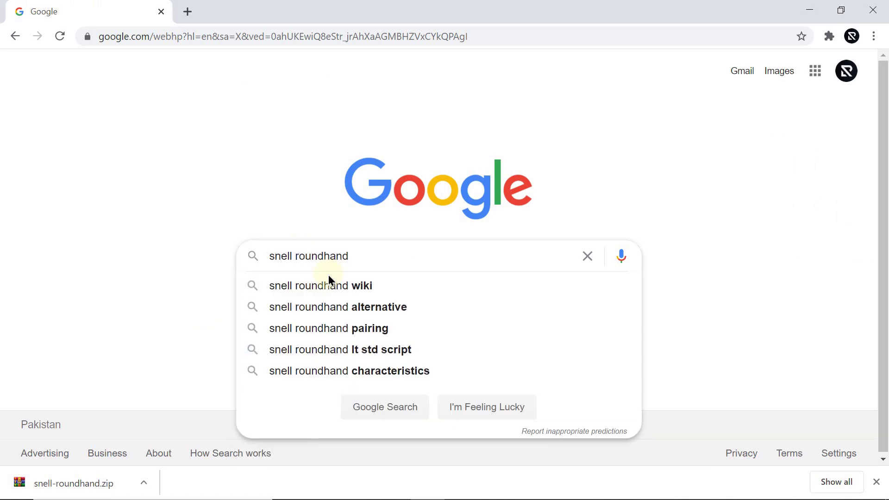
{"action": "type", "text": " font fre"}
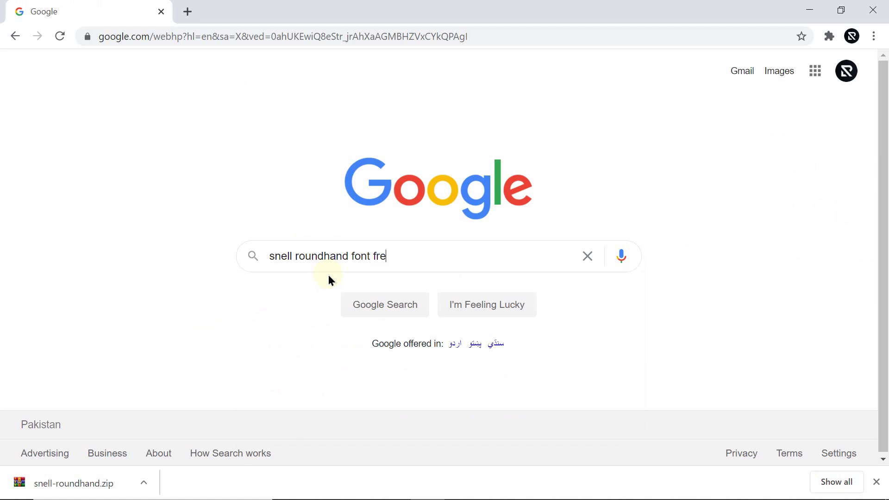
{"action": "key", "text": "Return"}
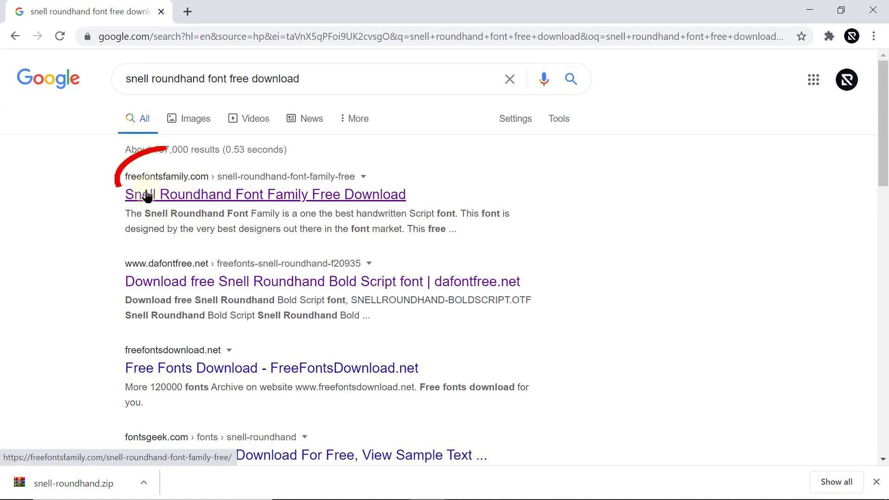
{"action": "left_click", "coordinate": [194, 194]}
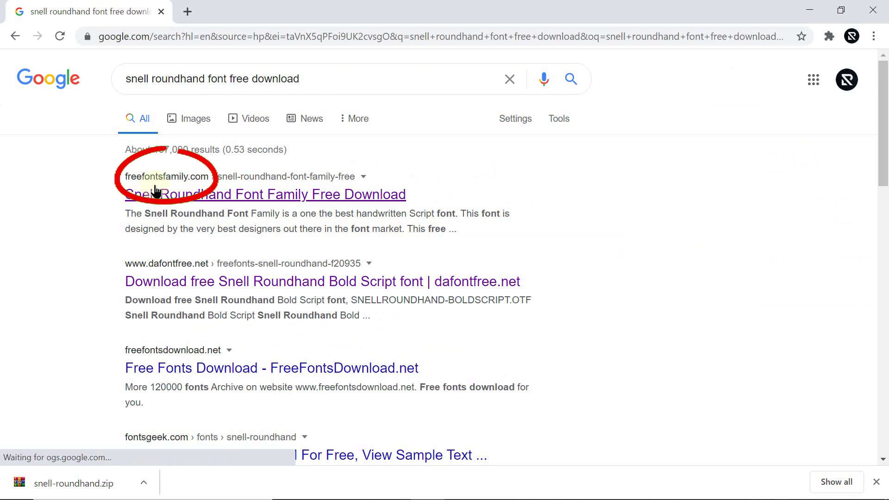
{"action": "left_click", "coordinate": [213, 203]}
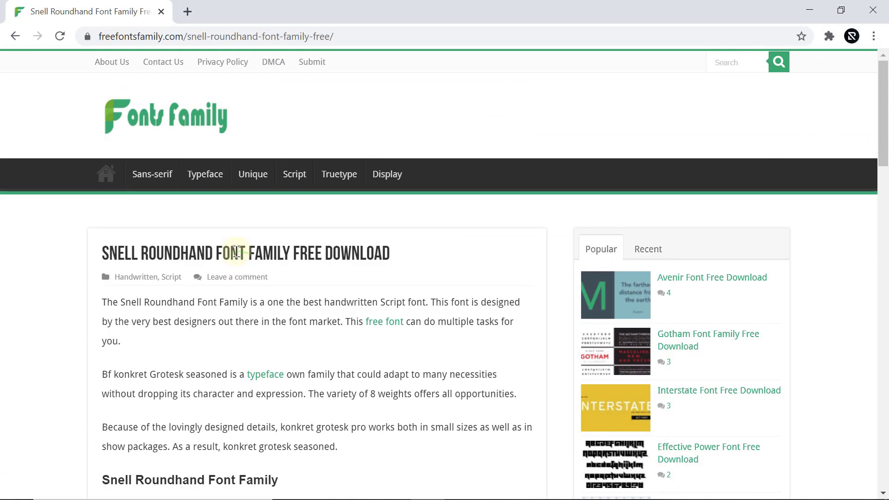
Download the Snell Roundhand font zip and show it in its folder
{"action": "scroll", "coordinate": [236, 253], "scroll_direction": "down", "scroll_amount": 5}
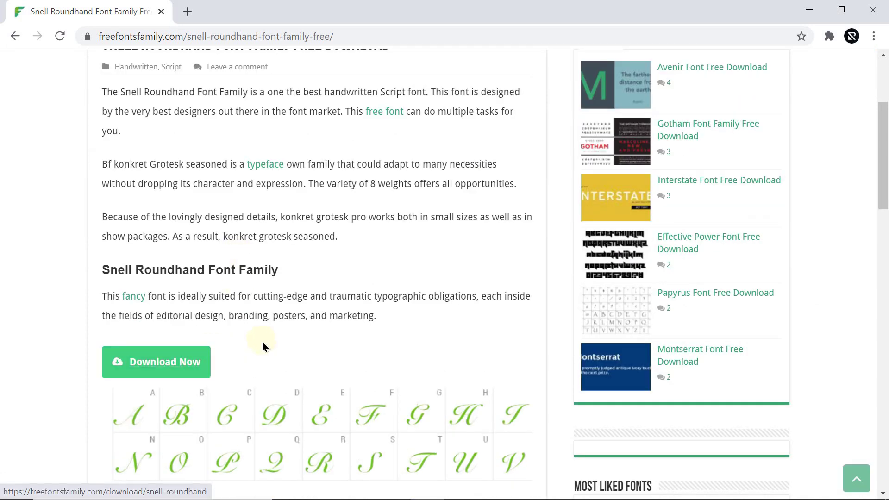
{"action": "left_click", "coordinate": [169, 369]}
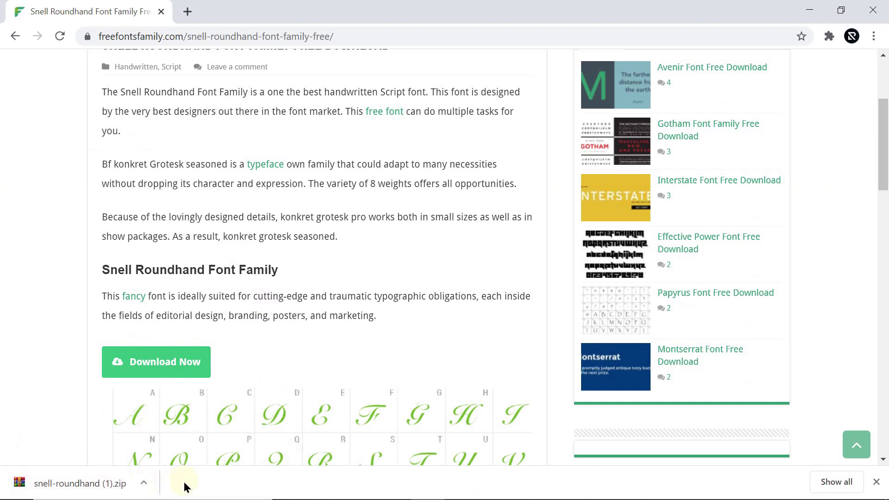
{"action": "left_click", "coordinate": [147, 483]}
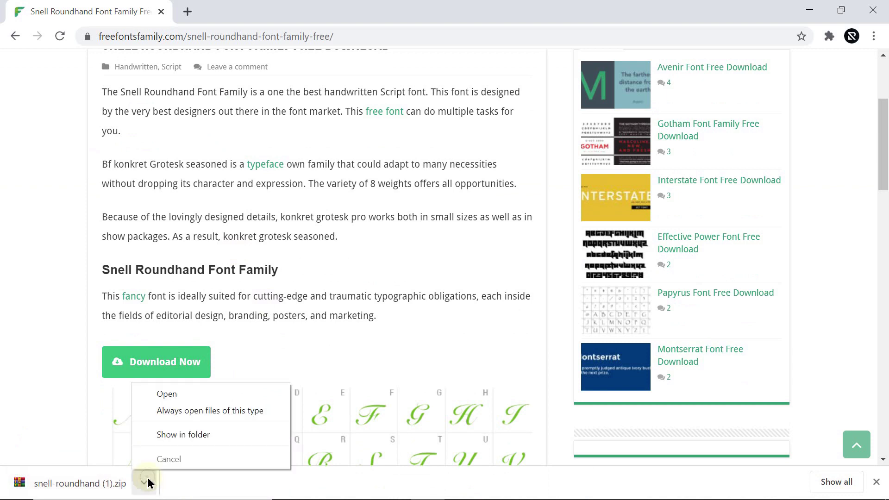
{"action": "left_click", "coordinate": [186, 438]}
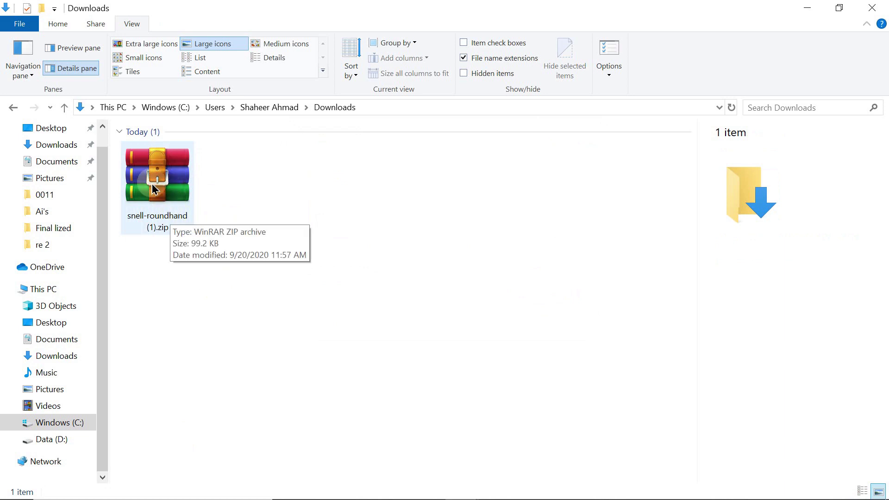
Extract the Snell Roundhand zip into the snell-roundhand (1) folder
{"action": "right_click", "coordinate": [154, 189]}
{"action": "left_click", "coordinate": [246, 240]}
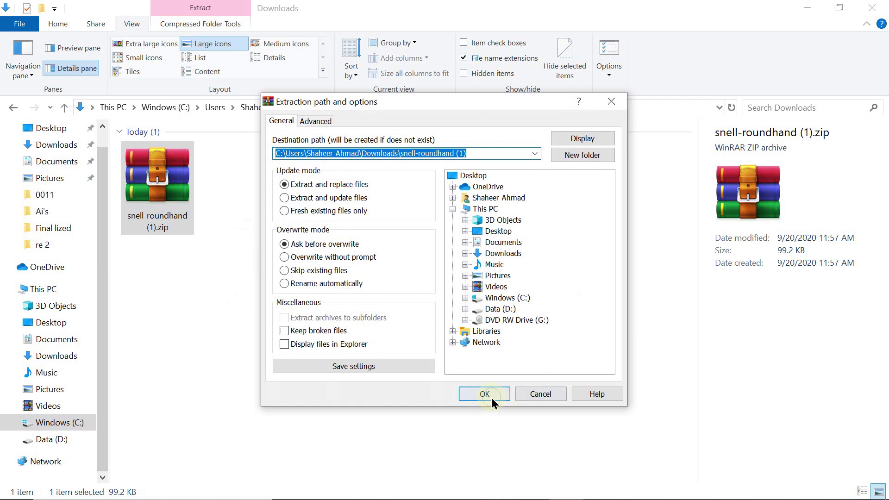
{"action": "left_click", "coordinate": [485, 394]}
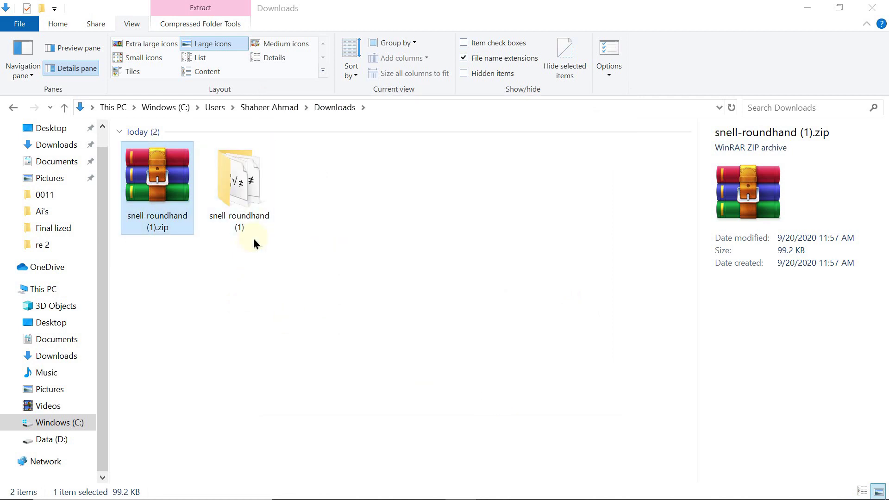
Install SnellRoundhand-BoldScript.otf for all users, replacing the existing font
{"action": "double_click", "coordinate": [239, 194]}
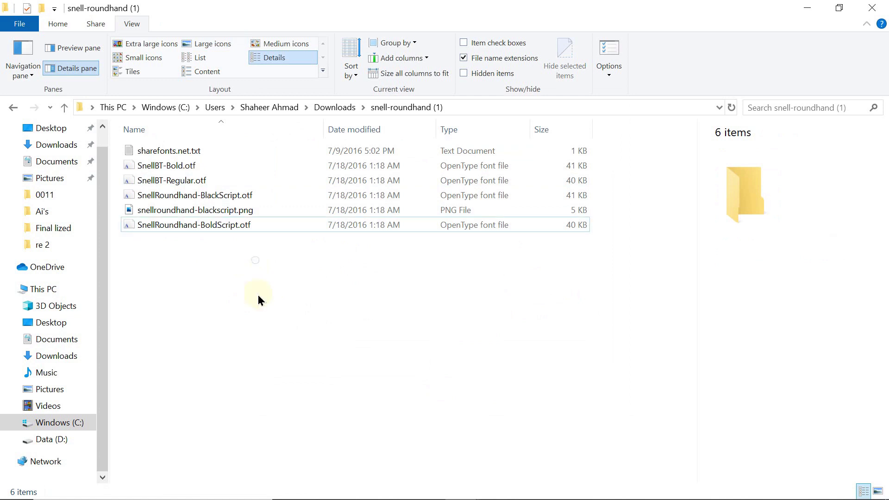
{"action": "right_click", "coordinate": [224, 226]}
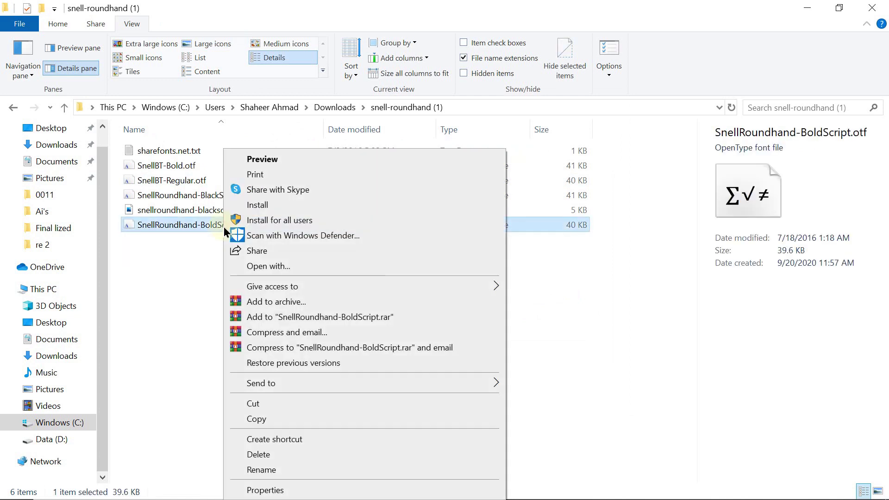
{"action": "left_click", "coordinate": [289, 221]}
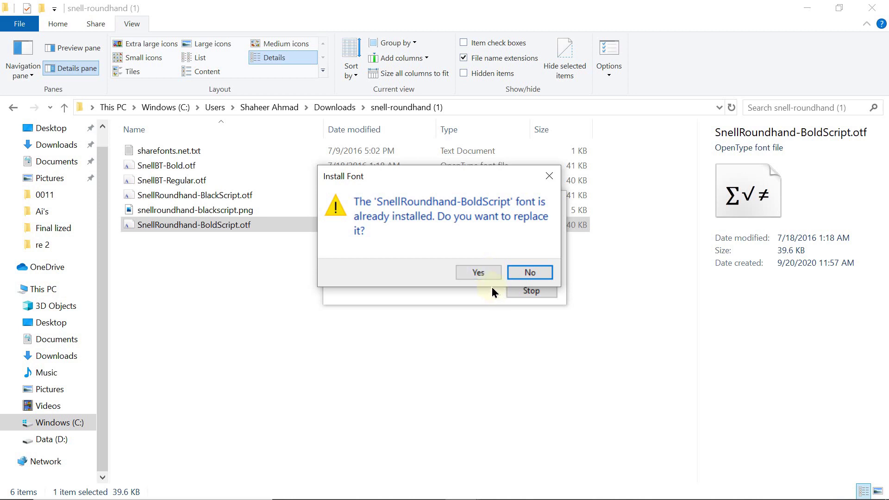
{"action": "left_click", "coordinate": [487, 277]}
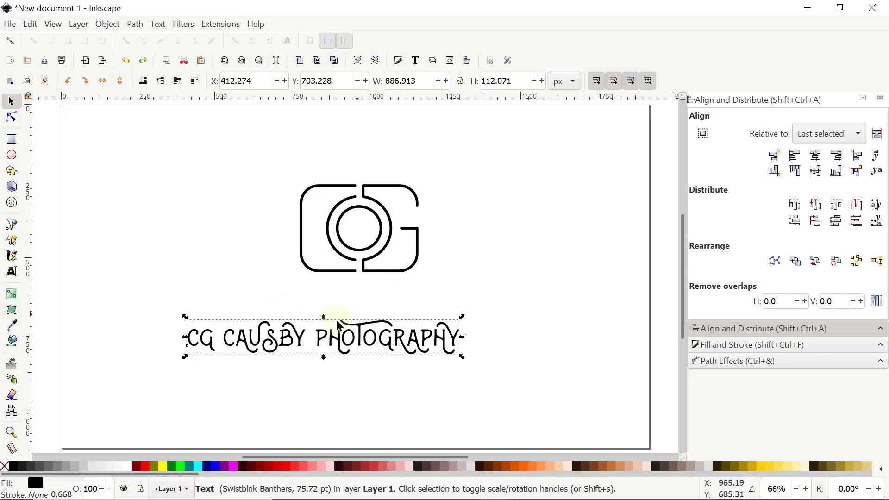
Set the whole CG CAUSBY PHOTOGRAPHY title in the Snell font, Bold style
{"action": "left_click", "coordinate": [11, 272]}
{"action": "left_click_drag", "start_coordinate": [461, 340], "coordinate": [182, 356]}
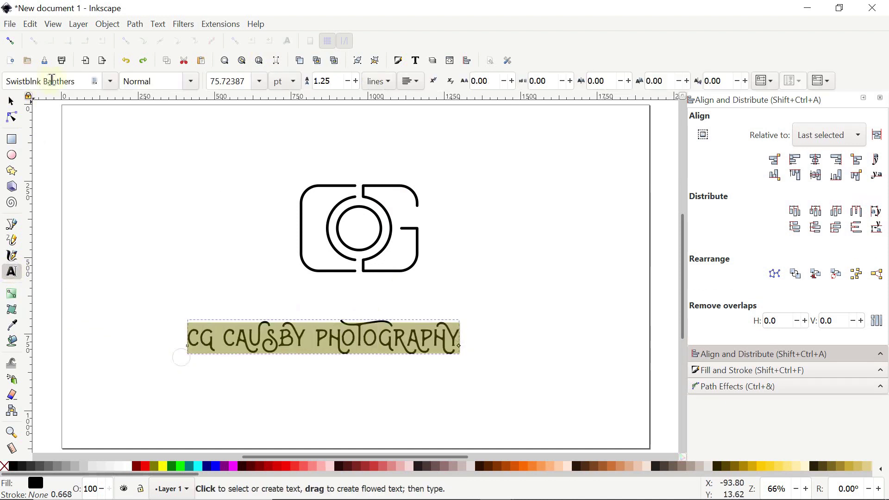
{"action": "triple_click", "coordinate": [78, 77]}
{"action": "type", "text": "sne"}
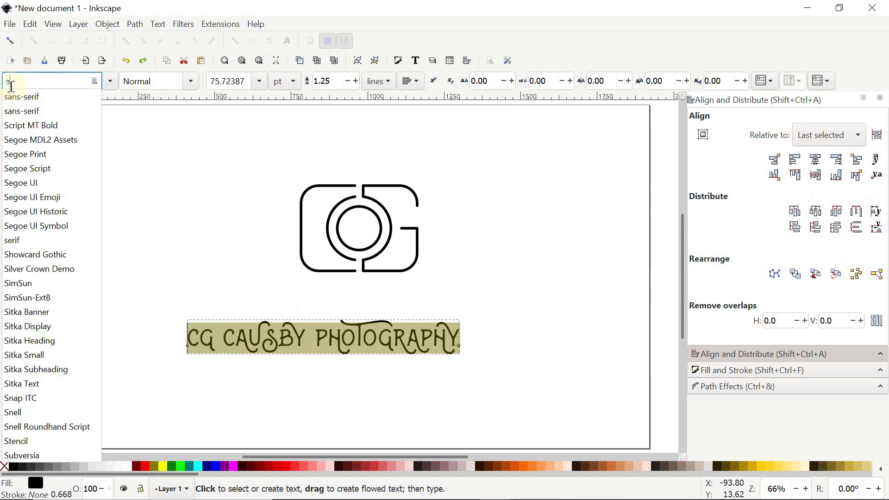
{"action": "type", "text": "ll"}
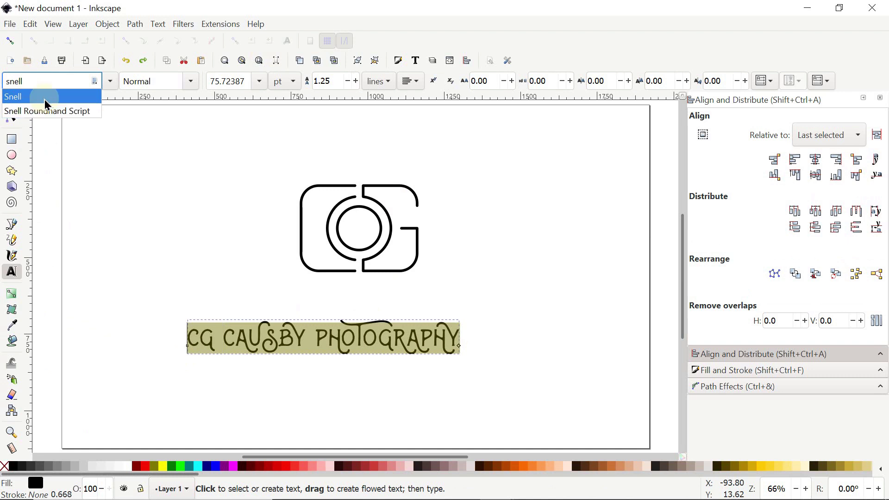
{"action": "left_click", "coordinate": [46, 100]}
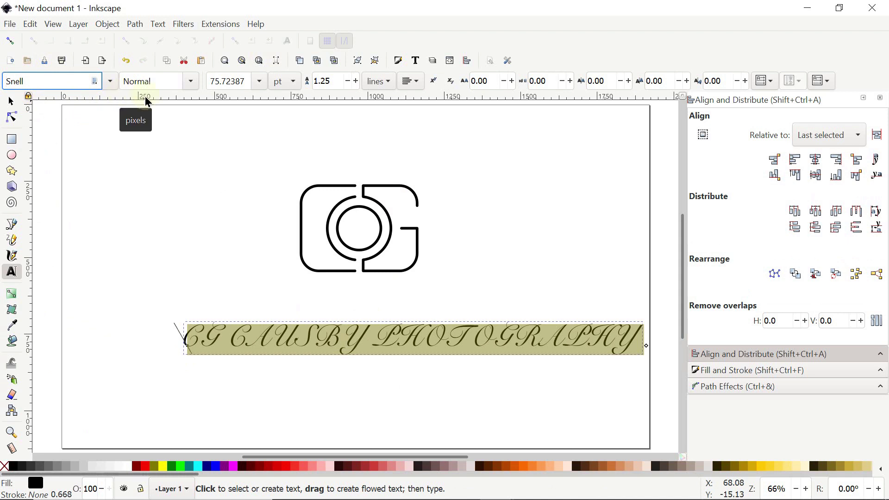
{"action": "left_click", "coordinate": [188, 82]}
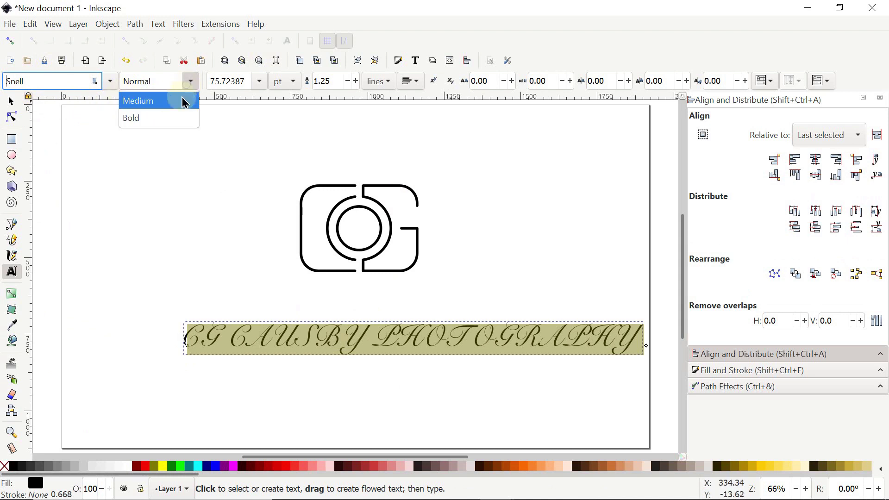
{"action": "left_click", "coordinate": [178, 121]}
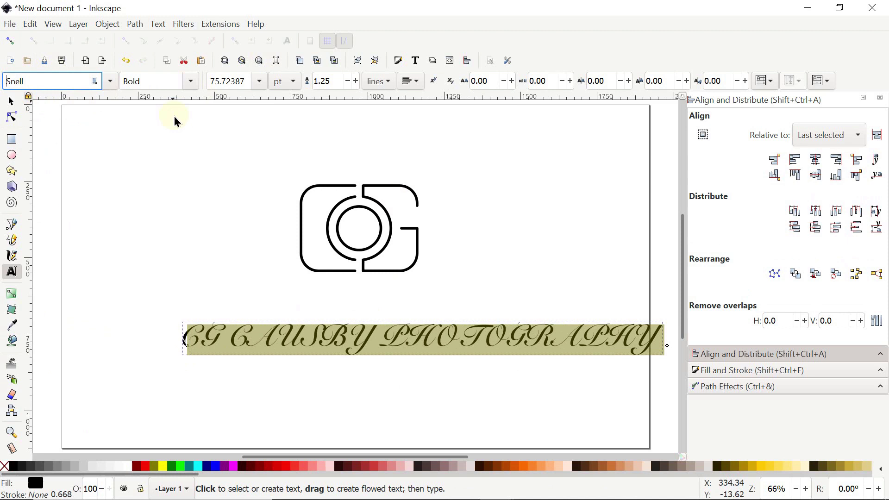
Set the title's letter spacing to 10 px
{"action": "left_click", "coordinate": [469, 82]}
{"action": "type", "text": "10"}
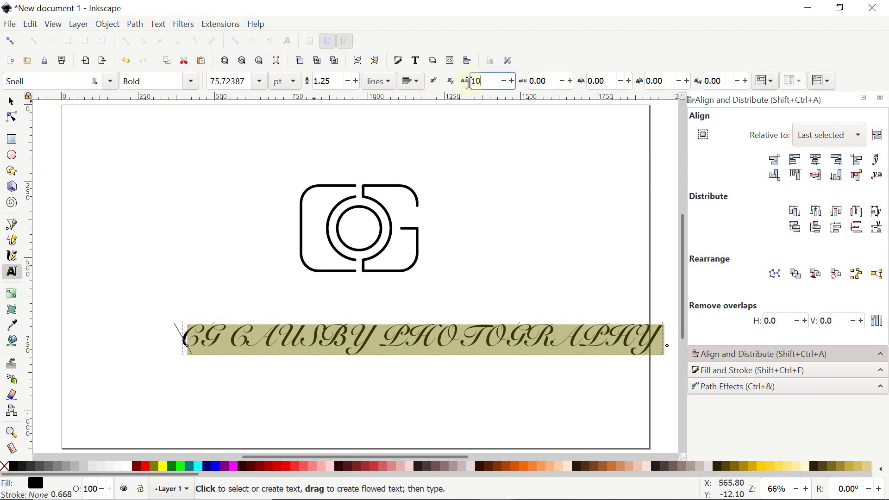
{"action": "key", "text": "Return"}
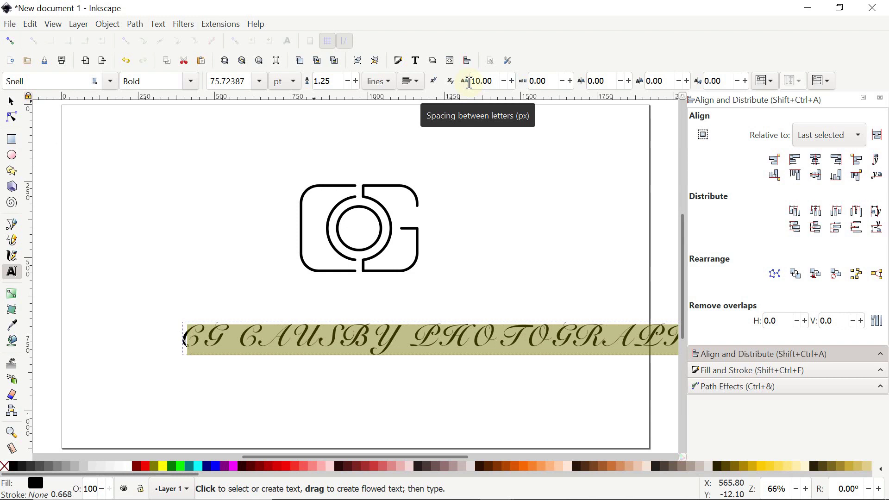
Scale the script title uniformly to about 1126 × 68 px and centre it below the camera icon
{"action": "left_click", "coordinate": [11, 102]}
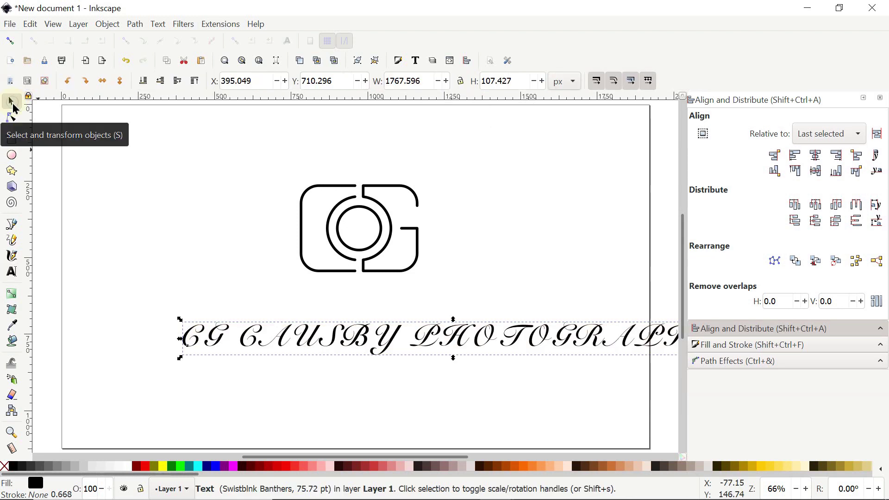
{"action": "left_click", "coordinate": [13, 106], "text": "ctrl"}
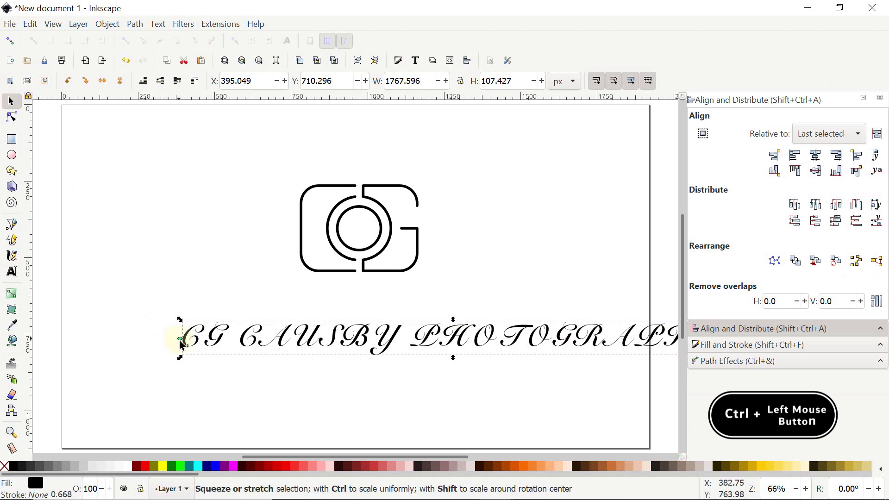
{"action": "left_click_drag", "start_coordinate": [180, 341], "coordinate": [377, 343]}
{"action": "left_click_drag", "start_coordinate": [512, 342], "coordinate": [357, 342]}
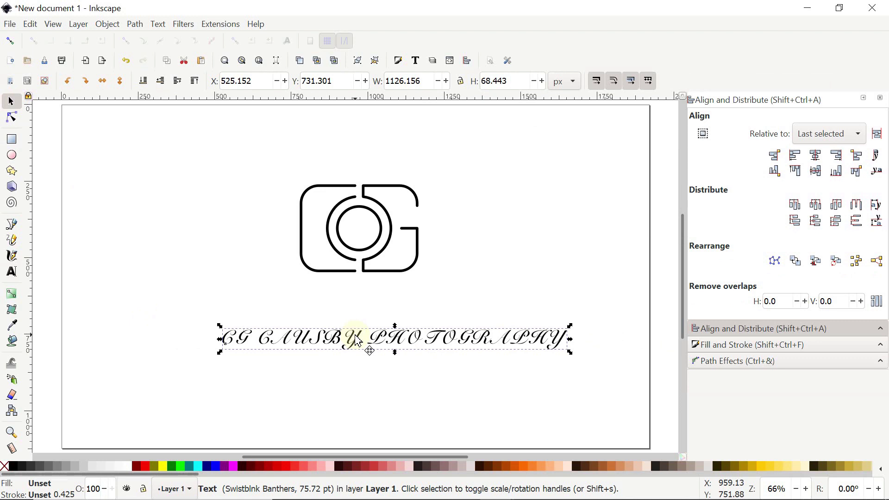
{"action": "left_click_drag", "start_coordinate": [357, 342], "coordinate": [322, 357]}
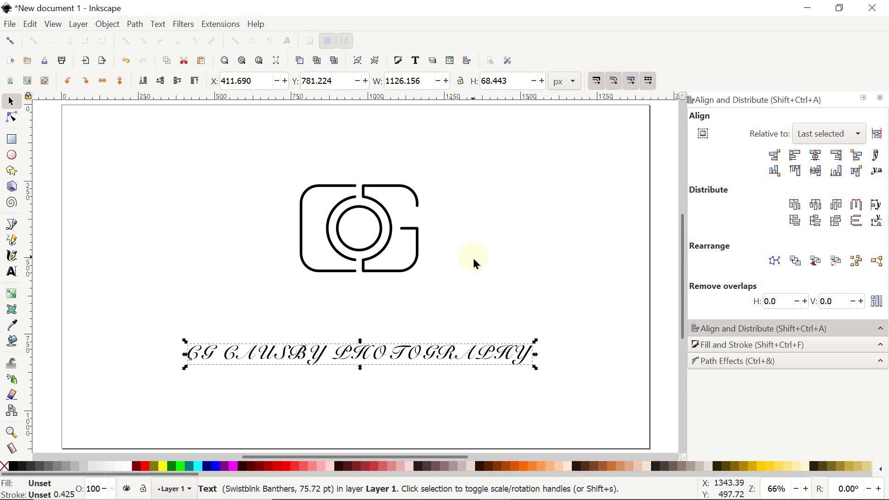
Paste the long photography tagline onto the page as text
{"action": "left_click", "coordinate": [12, 271]}
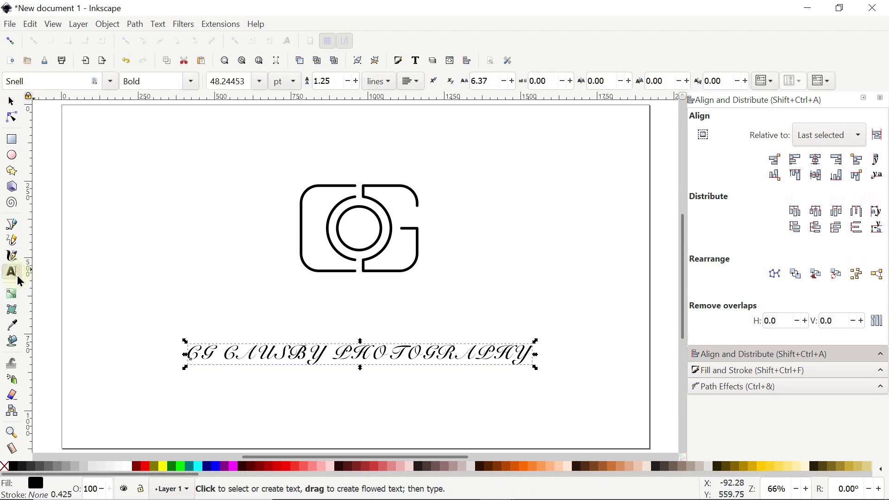
{"action": "right_click", "coordinate": [194, 310]}
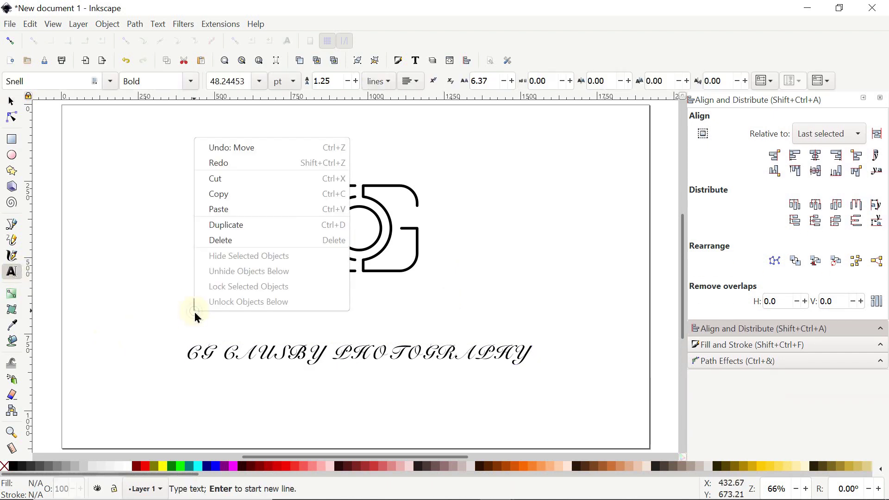
{"action": "left_click", "coordinate": [226, 211]}
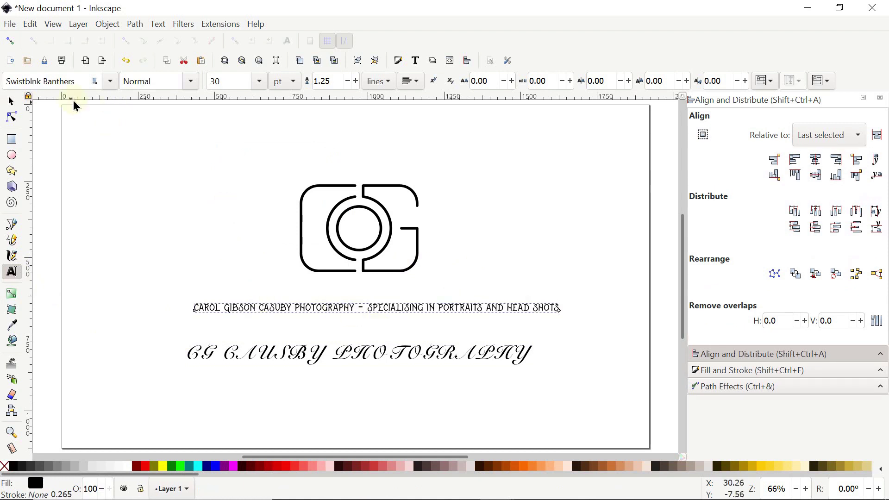
Set the tagline's font to Dubai in the Light style, then deselect
{"action": "left_click_drag", "start_coordinate": [77, 82], "coordinate": [3, 74]}
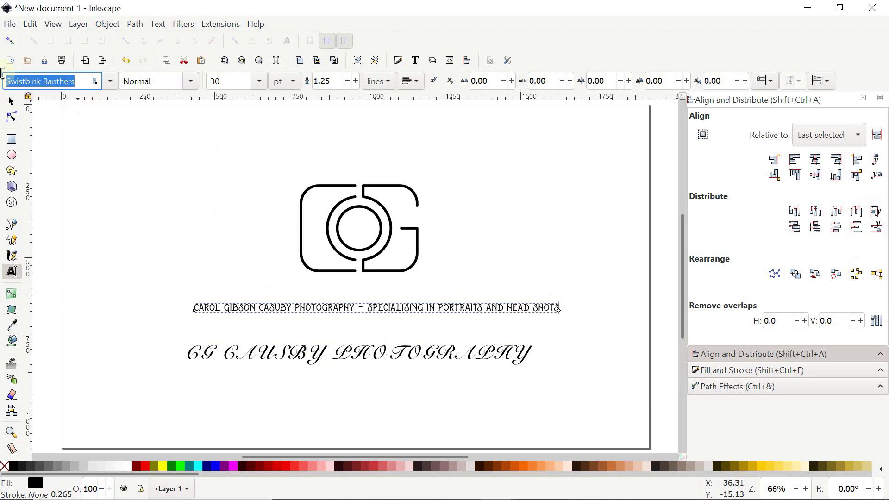
{"action": "type", "text": "du"}
{"action": "left_click", "coordinate": [14, 96]}
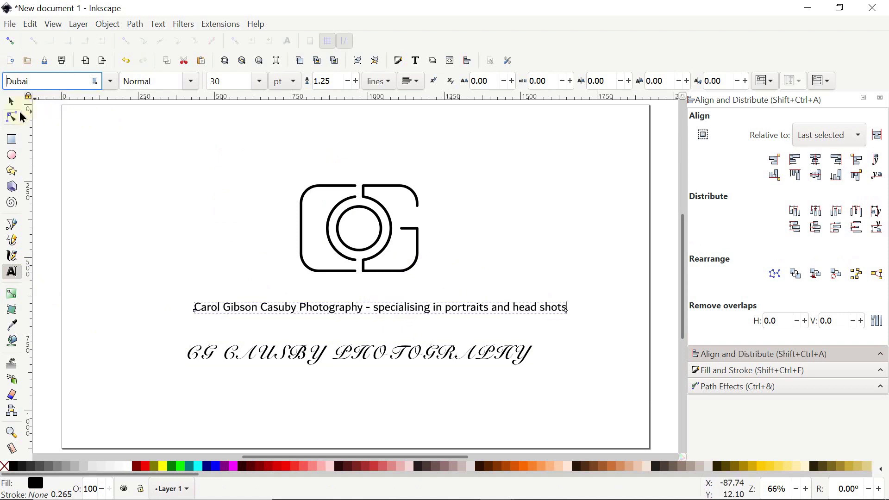
{"action": "left_click", "coordinate": [190, 82]}
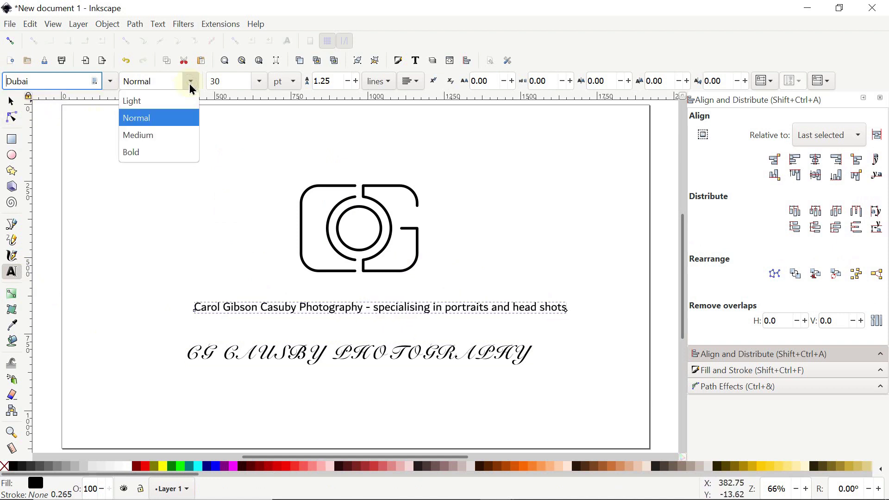
{"action": "left_click", "coordinate": [170, 101]}
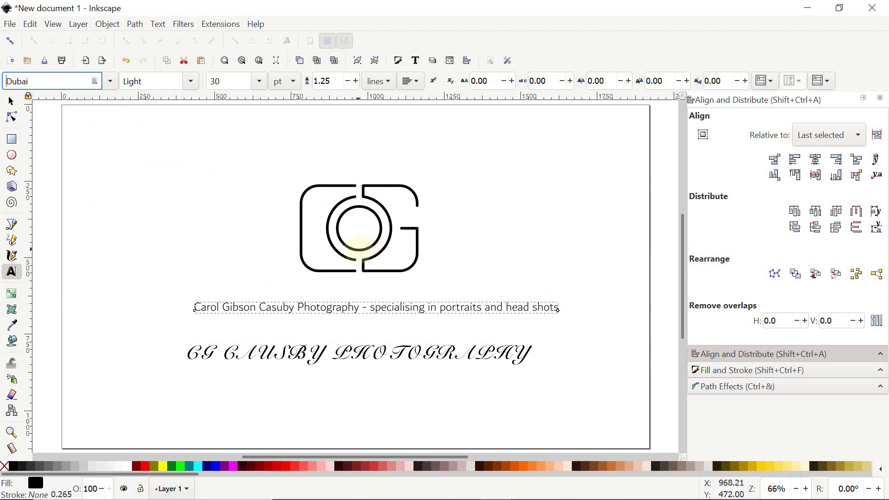
{"action": "left_click", "coordinate": [11, 101]}
{"action": "key", "text": "Escape"}
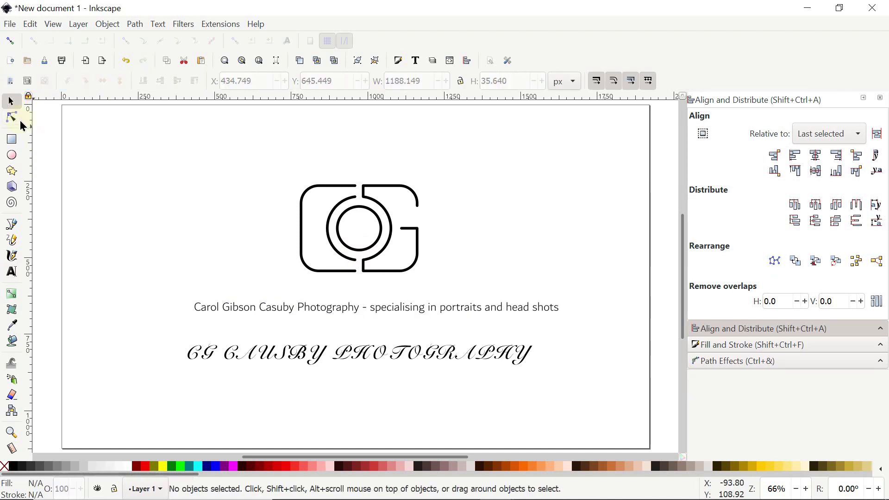
Scale the camera logo down proportionally
{"action": "left_click", "coordinate": [337, 191], "text": "ctrl"}
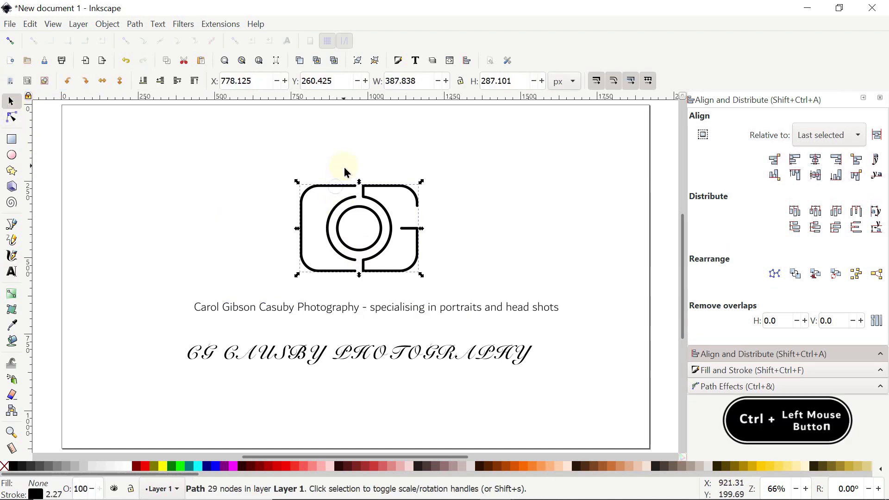
{"action": "key", "text": "ctrl"}
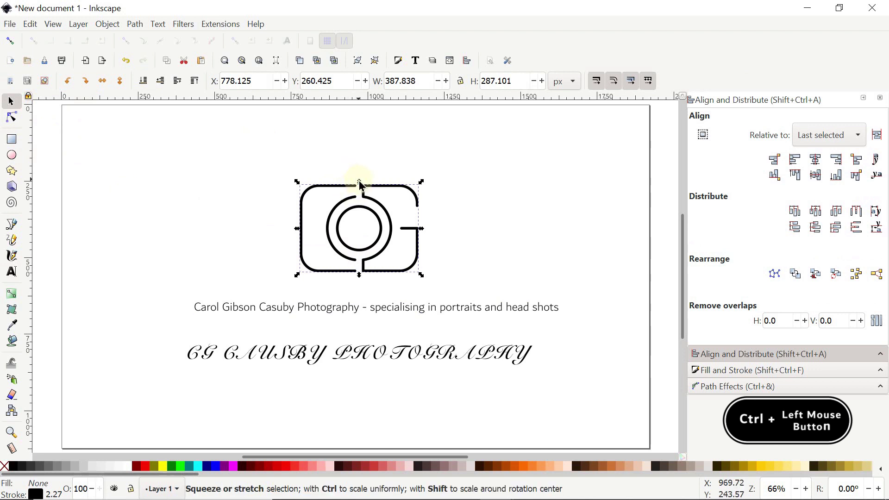
{"action": "left_click_drag", "start_coordinate": [360, 184], "coordinate": [362, 219]}
Draw a circle around the logo and give it a 1 px stroke width
{"action": "left_click", "coordinate": [21, 158]}
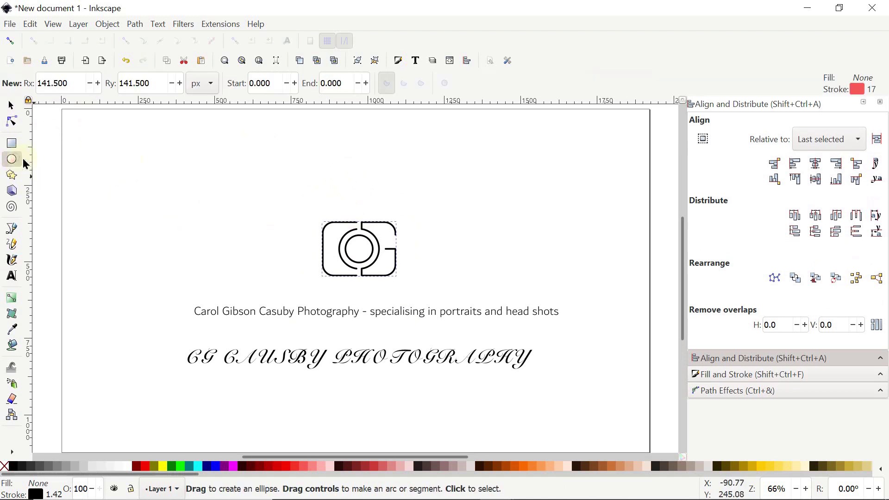
{"action": "left_click", "coordinate": [148, 171], "text": "ctrl"}
{"action": "left_click_drag", "start_coordinate": [290, 173], "coordinate": [427, 324]}
{"action": "left_click_drag", "start_coordinate": [436, 333], "coordinate": [436, 333]}
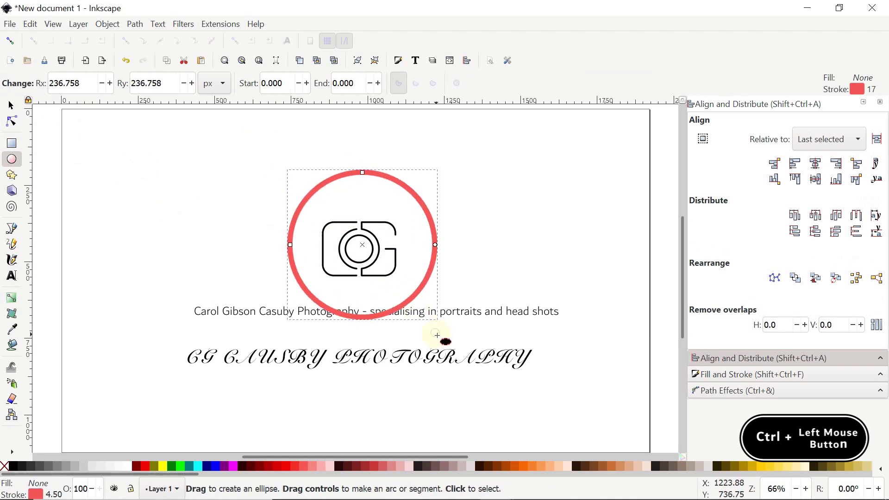
{"action": "left_click", "coordinate": [723, 376]}
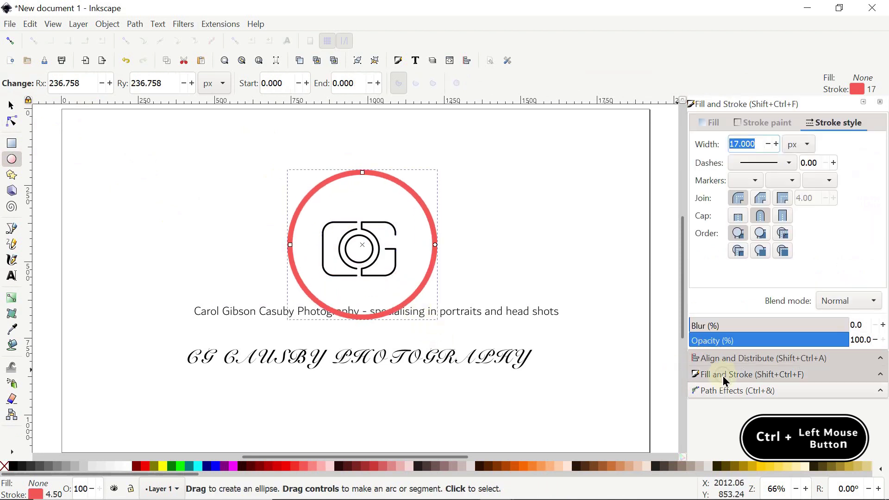
{"action": "left_click_drag", "start_coordinate": [769, 144], "coordinate": [715, 144]}
{"action": "type", "text": "1"}
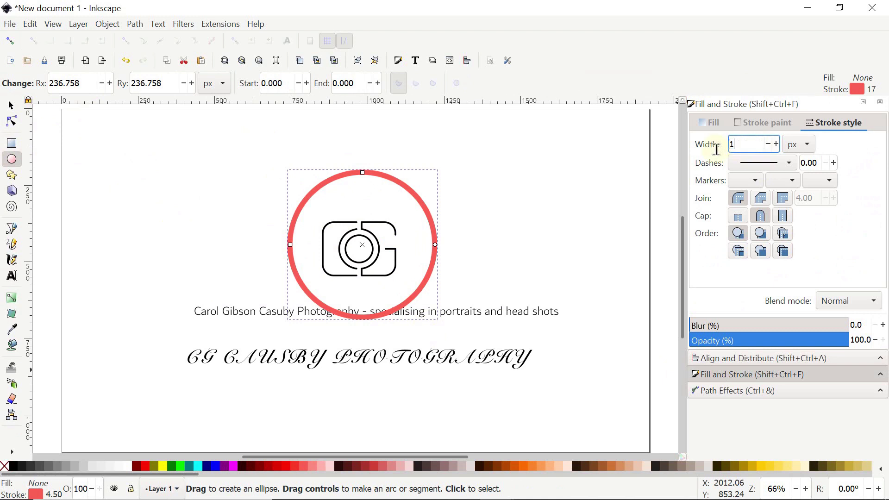
{"action": "key", "text": "Return"}
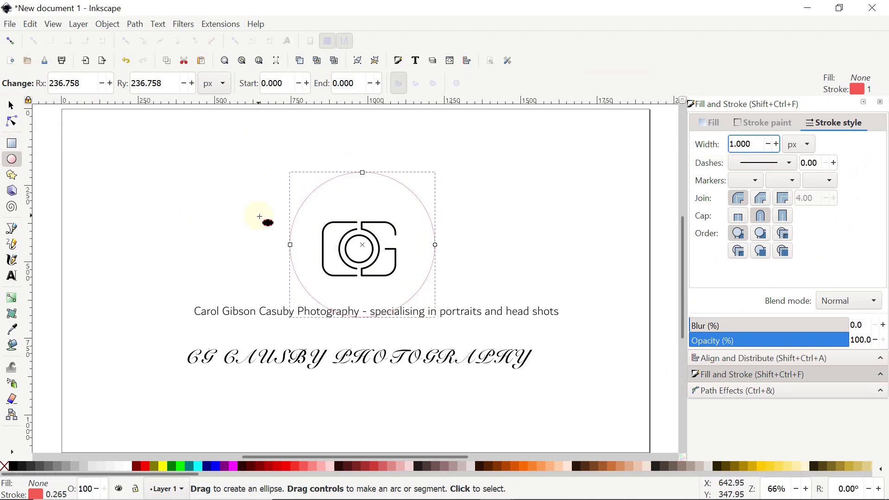
Centre the circle on the camera logo horizontally and vertically
{"action": "left_click", "coordinate": [11, 106]}
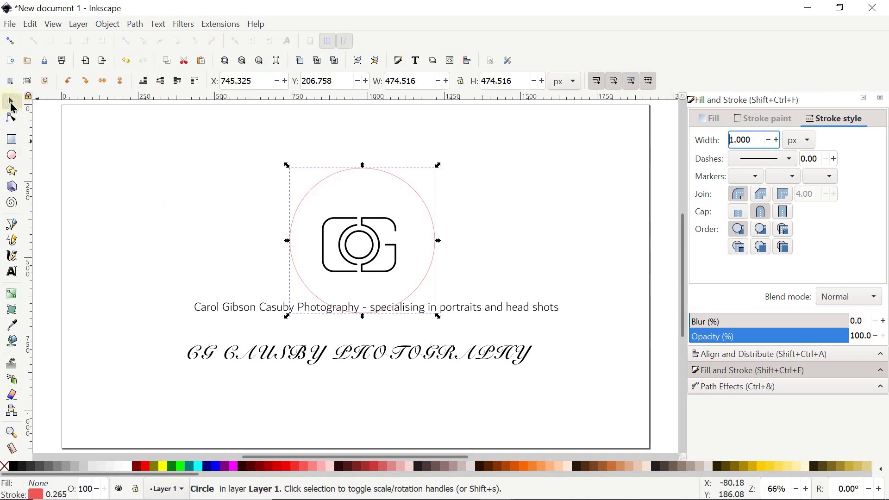
{"action": "left_click", "coordinate": [392, 225], "text": "shift"}
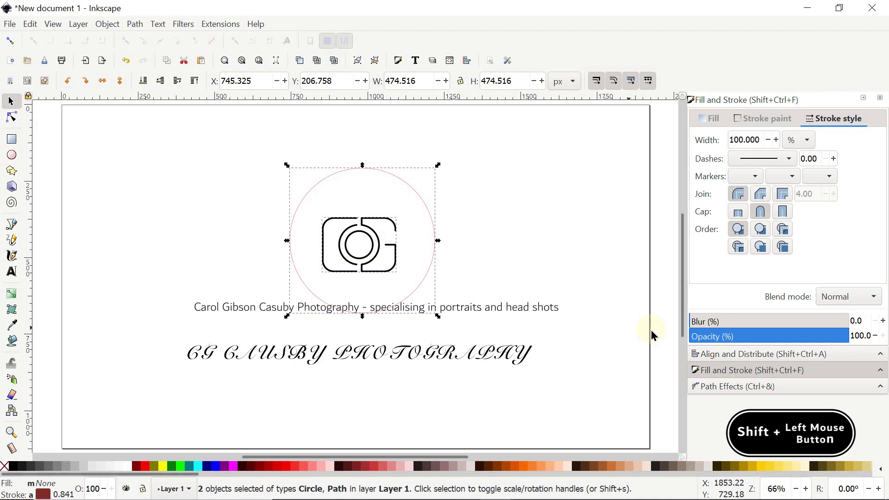
{"action": "left_click", "coordinate": [744, 356]}
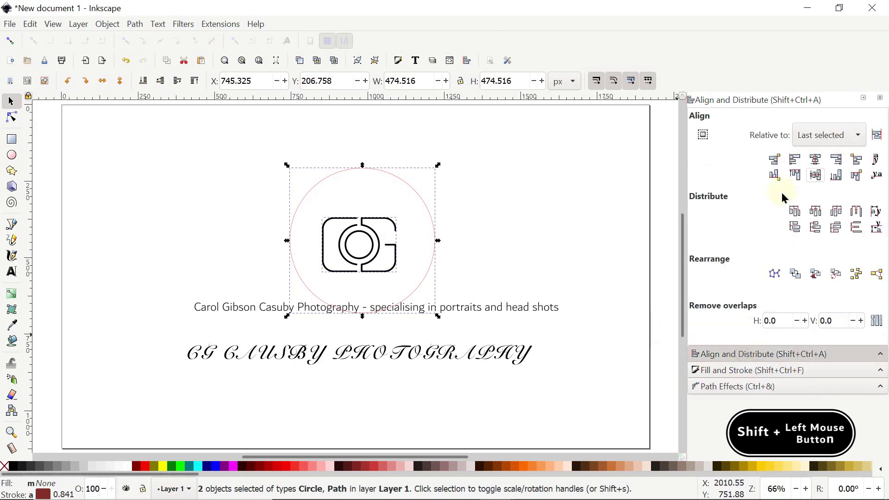
{"action": "left_click", "coordinate": [816, 160]}
{"action": "left_click", "coordinate": [817, 178]}
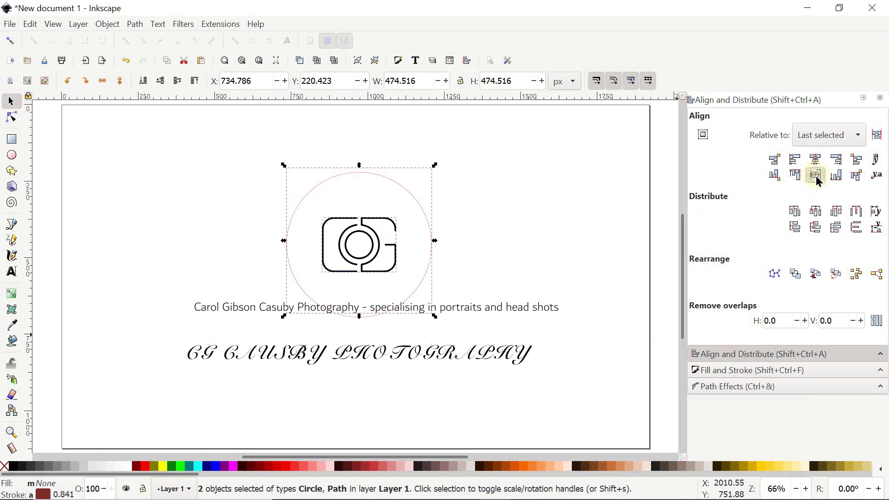
Scale the tagline down to about 949 × 28 px and select it with the circle
{"action": "left_click", "coordinate": [469, 329]}
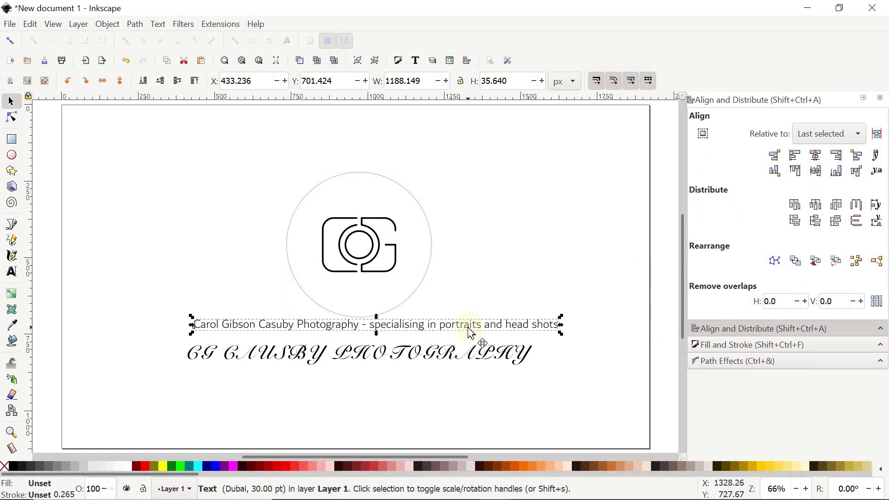
{"action": "left_click", "coordinate": [471, 332], "text": "ctrl"}
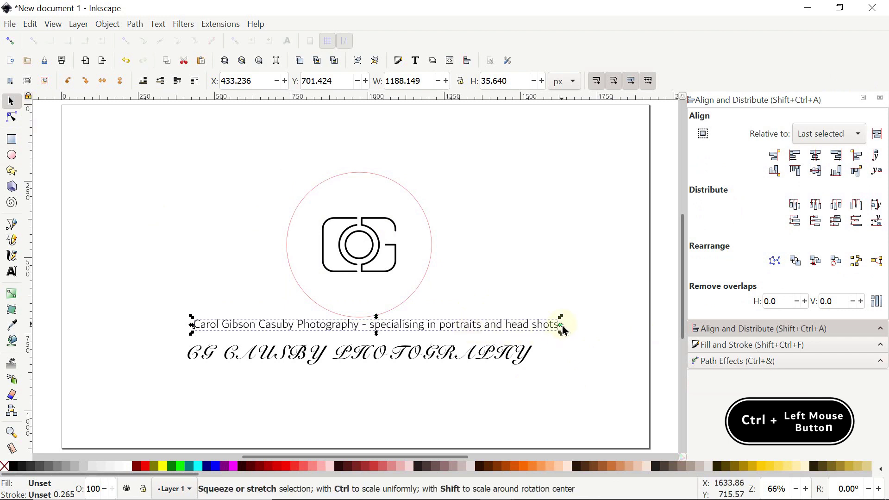
{"action": "left_click_drag", "start_coordinate": [563, 328], "coordinate": [491, 339]}
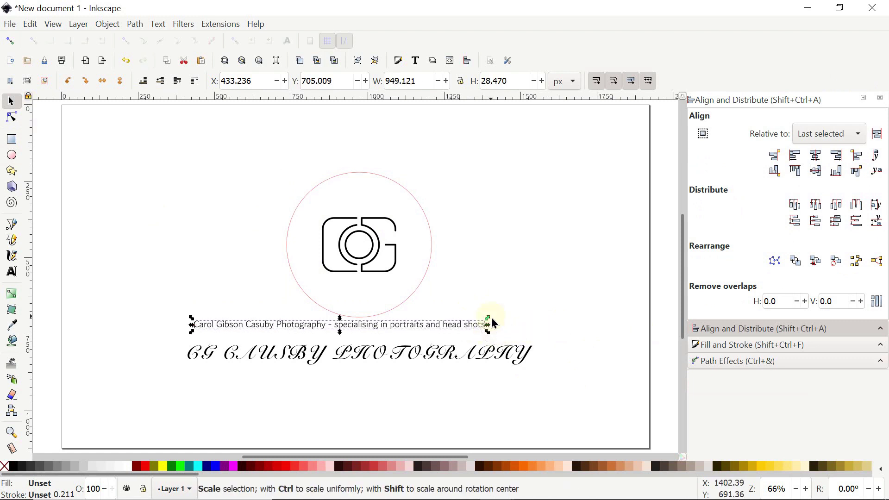
{"action": "left_click", "coordinate": [492, 319], "text": "shift"}
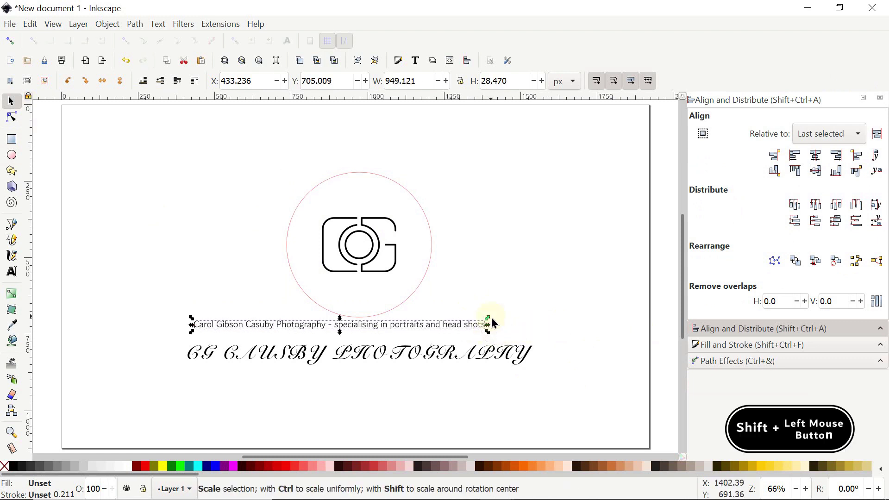
{"action": "left_click", "coordinate": [427, 275], "text": "shift"}
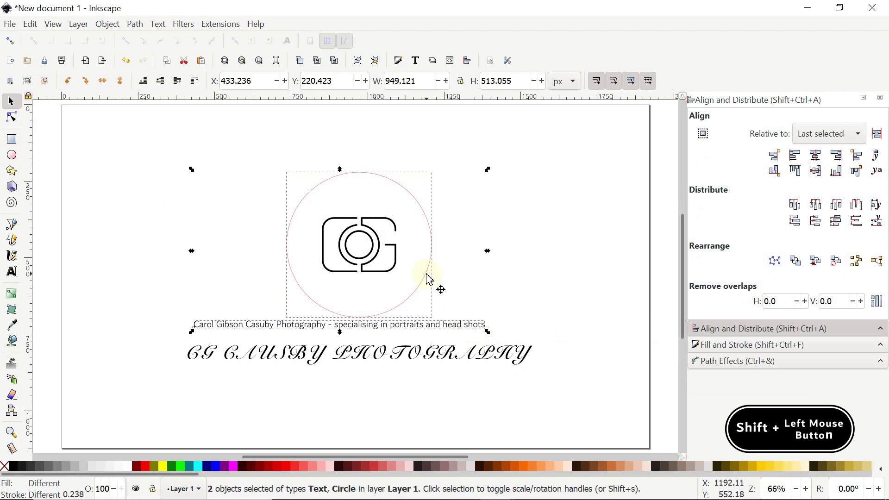
{"action": "left_click", "coordinate": [157, 25]}
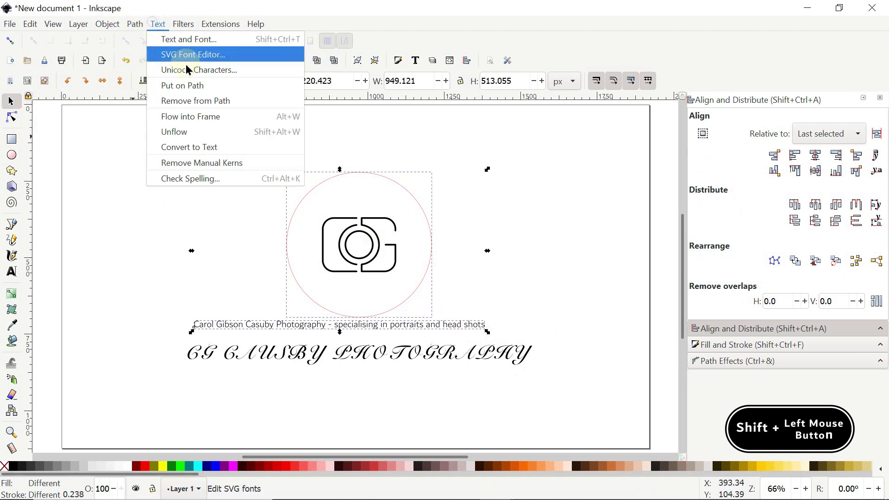
Put the tagline on the circle path and enable snapping to nodes, cusps and other points
{"action": "left_click", "coordinate": [198, 92]}
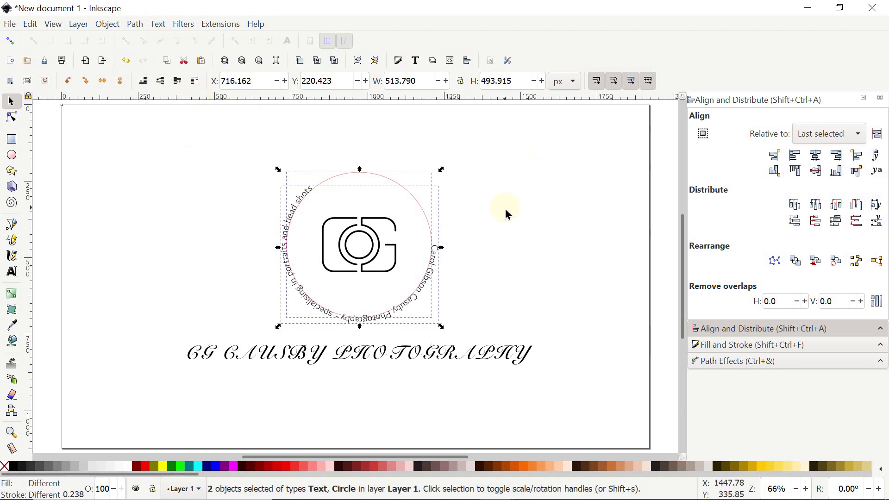
{"action": "key", "text": "ctrl+z"}
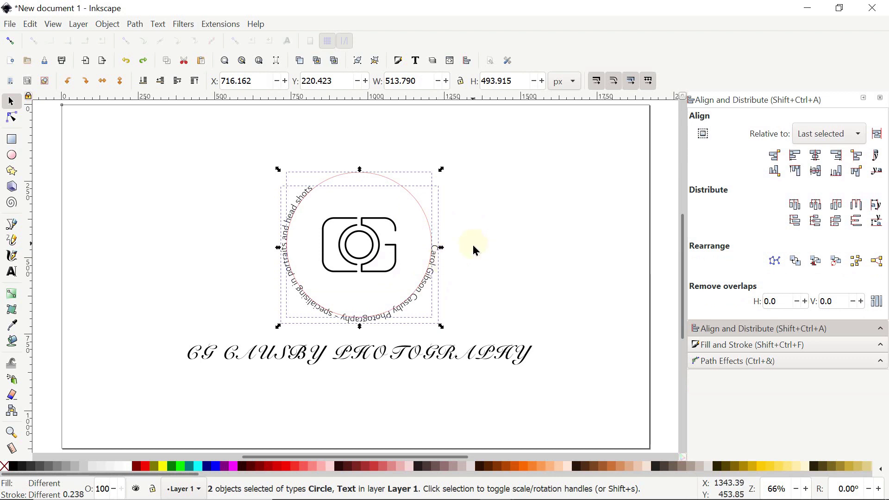
{"action": "left_click", "coordinate": [13, 47]}
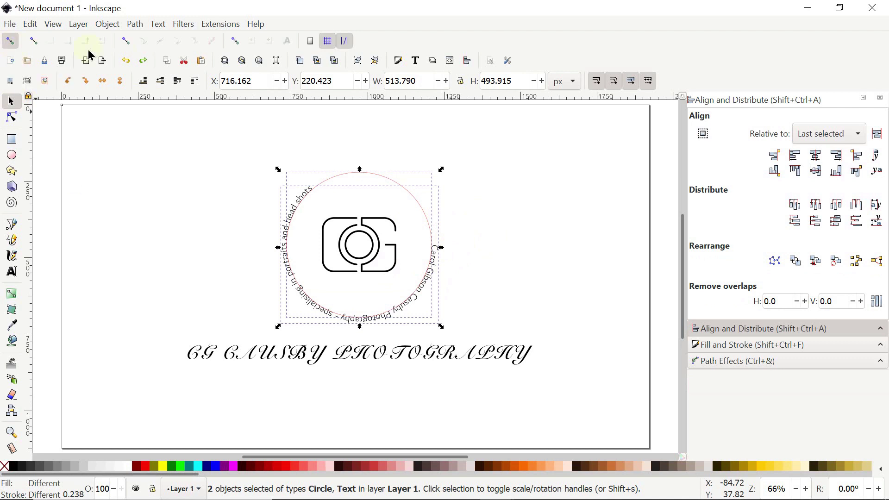
{"action": "left_click", "coordinate": [128, 45]}
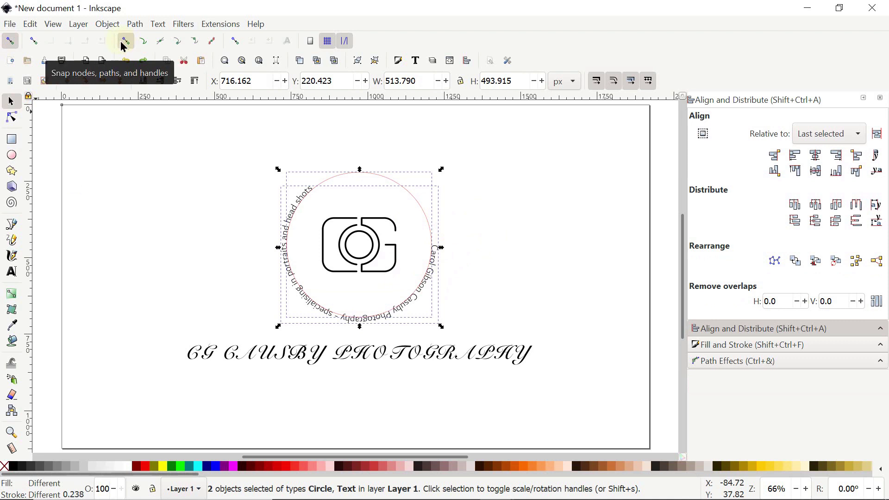
{"action": "left_click", "coordinate": [177, 42]}
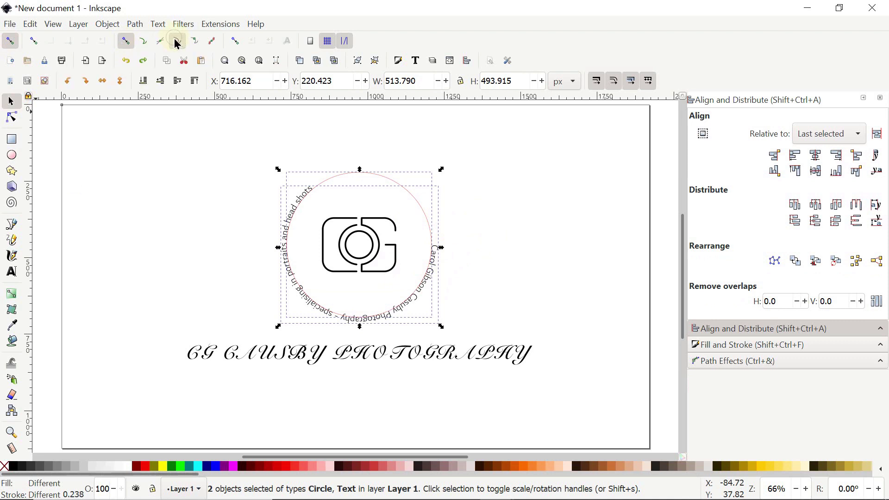
{"action": "left_click", "coordinate": [235, 41]}
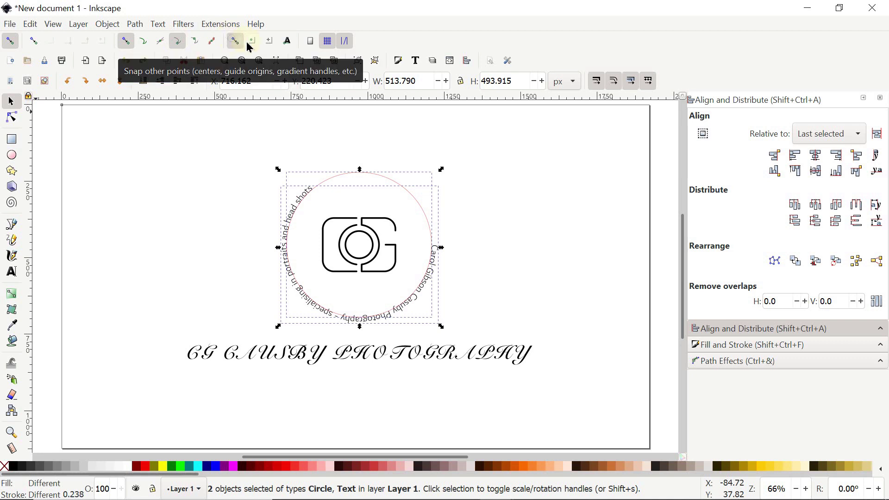
{"action": "left_click", "coordinate": [268, 44]}
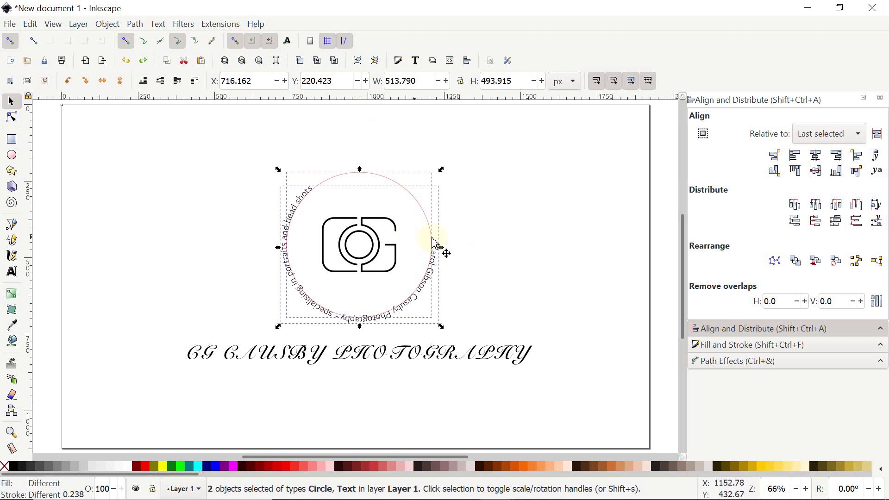
{"action": "left_click", "coordinate": [503, 236]}
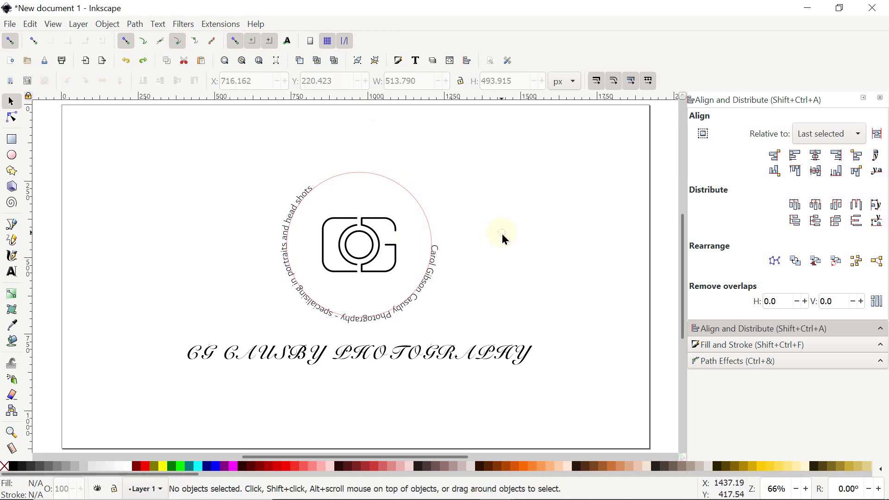
Rotate the circular tagline about 70° around its centre
{"action": "left_click", "coordinate": [435, 274]}
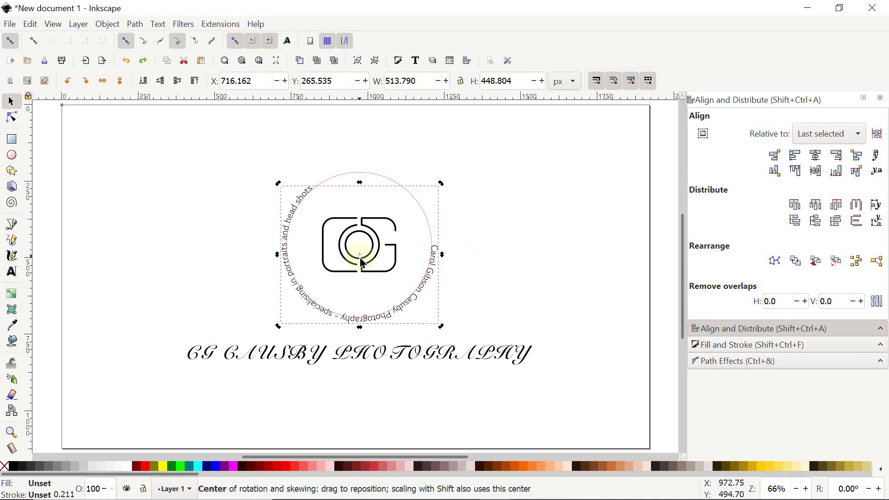
{"action": "left_click_drag", "start_coordinate": [363, 263], "coordinate": [362, 255]}
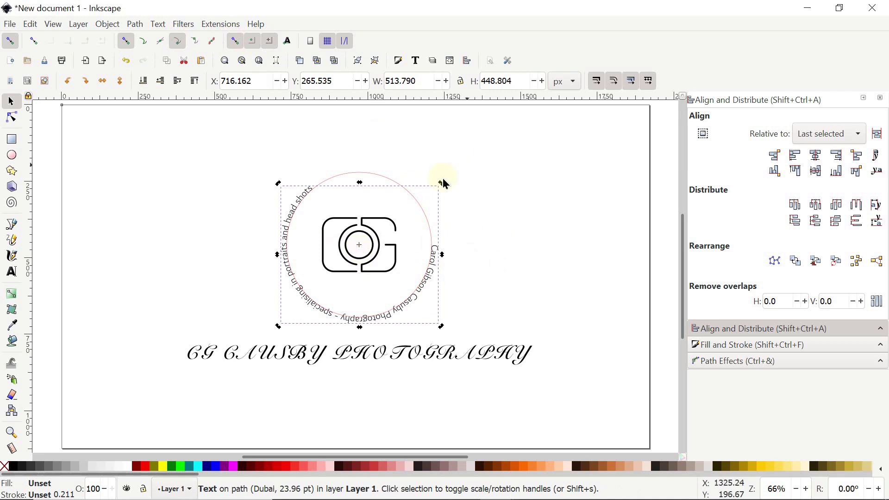
{"action": "left_click_drag", "start_coordinate": [442, 185], "coordinate": [334, 301]}
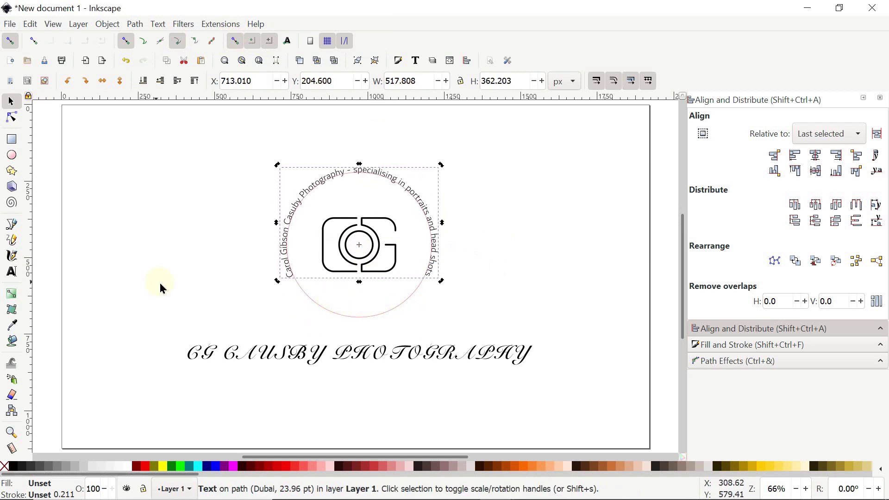
Change the curved tagline to Dubai Normal weight at 30 pt
{"action": "left_click", "coordinate": [11, 271]}
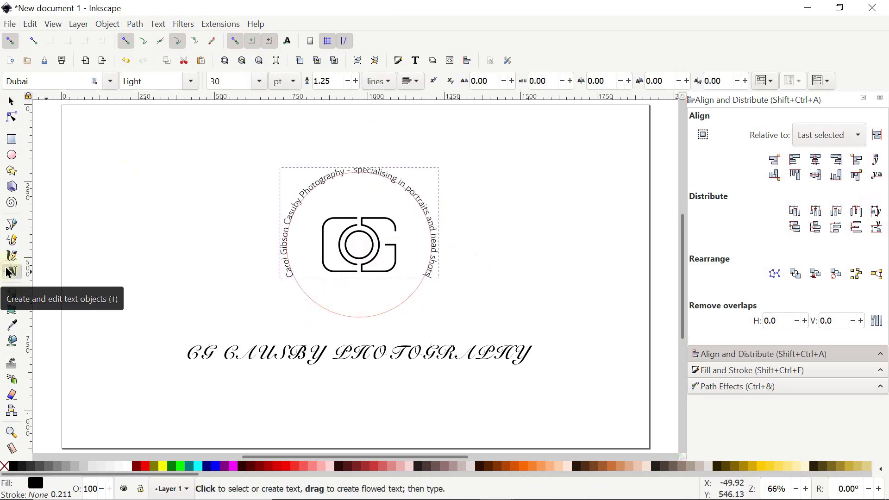
{"action": "left_click", "coordinate": [191, 82]}
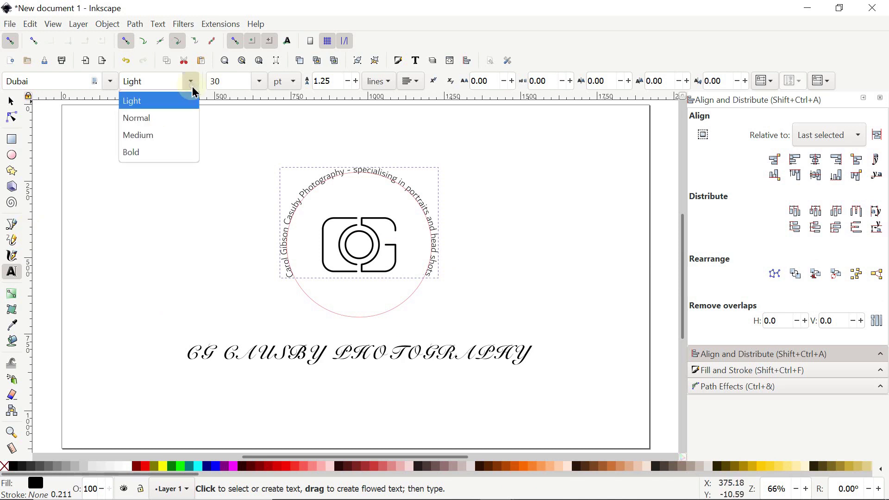
{"action": "left_click", "coordinate": [180, 121]}
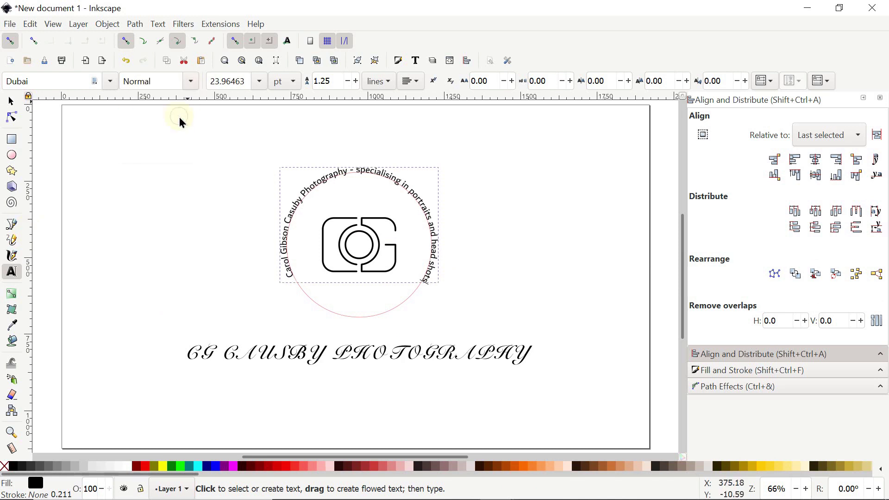
{"action": "double_click", "coordinate": [243, 82]}
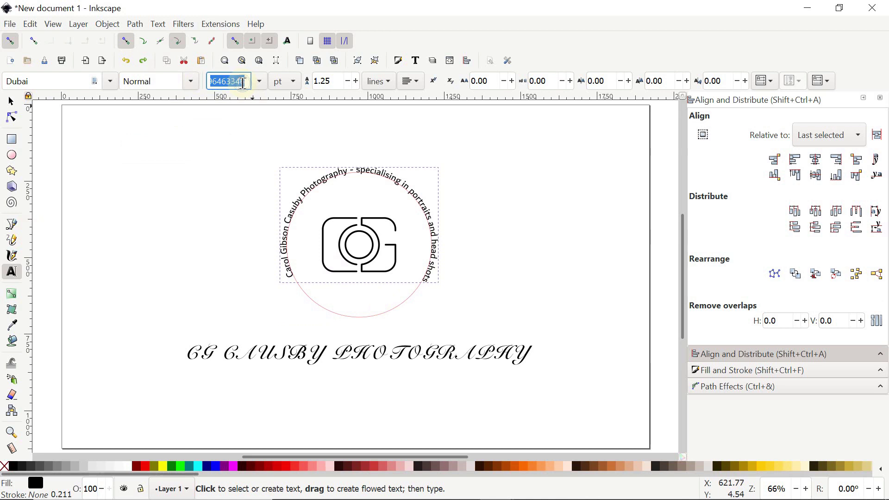
{"action": "type", "text": "30"}
{"action": "key", "text": "Return"}
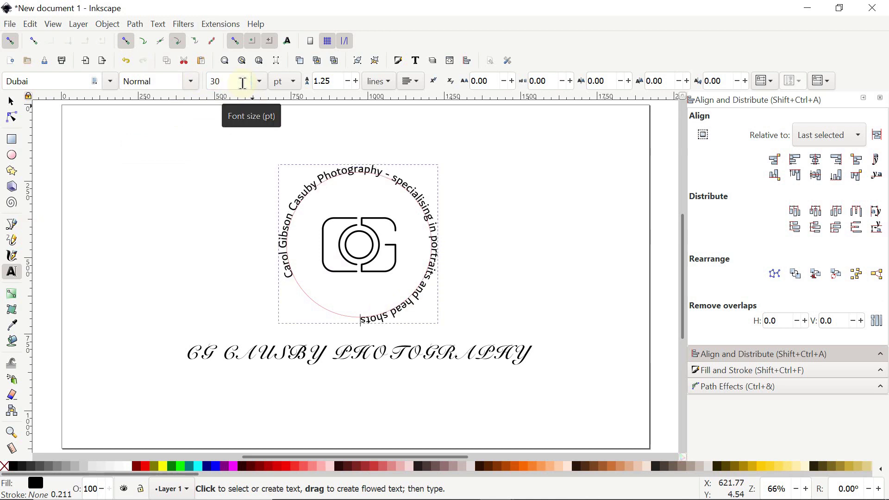
{"action": "left_click", "coordinate": [12, 103]}
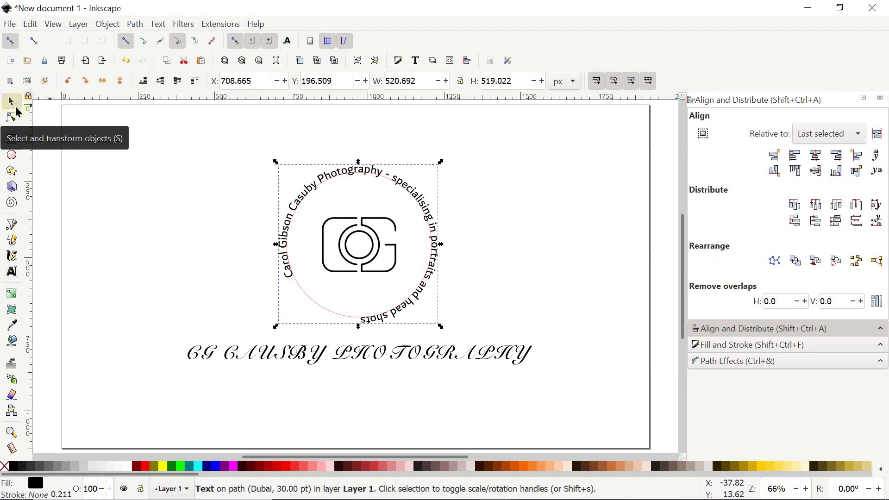
Rotate the curved tagline about -22° so its gap is centred below the camera
{"action": "left_click", "coordinate": [435, 275], "text": "alt"}
{"action": "left_click", "coordinate": [433, 296], "text": "alt"}
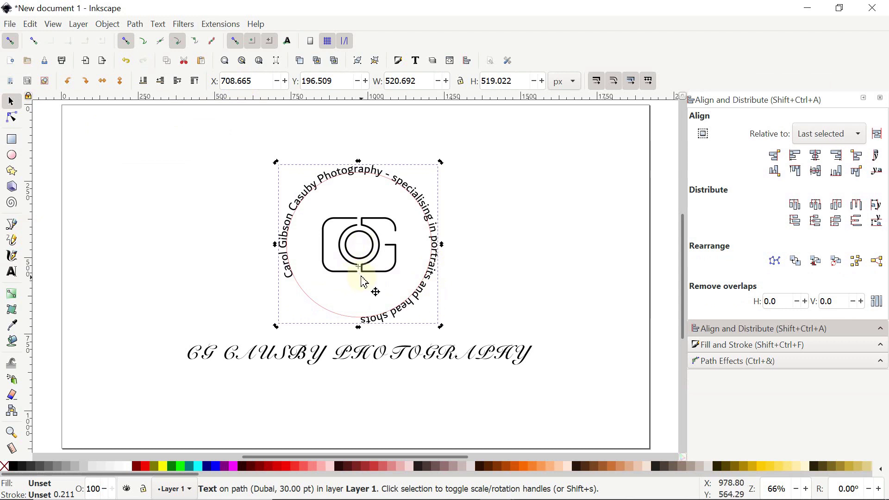
{"action": "left_click_drag", "start_coordinate": [360, 274], "coordinate": [359, 245]}
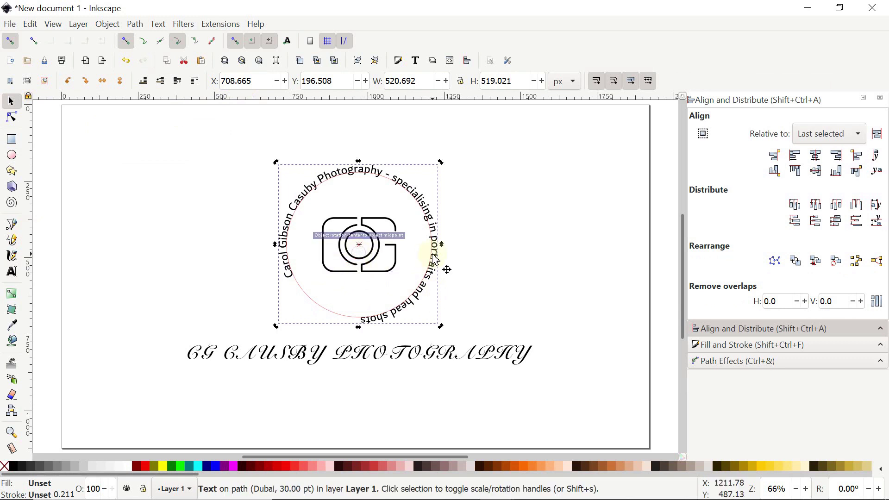
{"action": "left_click_drag", "start_coordinate": [441, 163], "coordinate": [395, 132]}
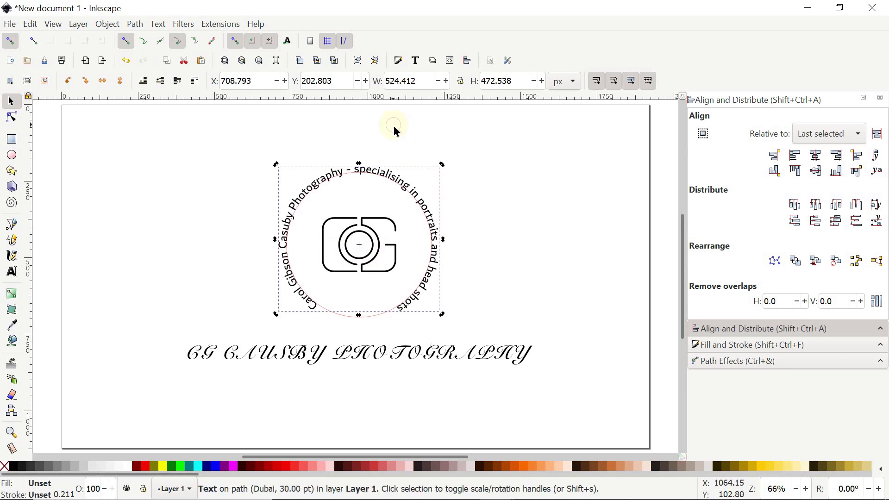
Convert the tagline text to outlines with Object to Path
{"action": "left_click", "coordinate": [136, 24]}
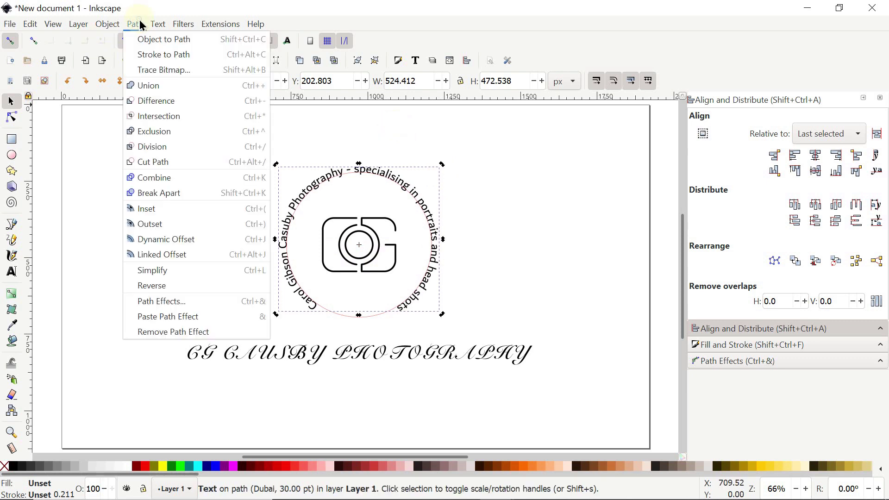
{"action": "left_click", "coordinate": [146, 41]}
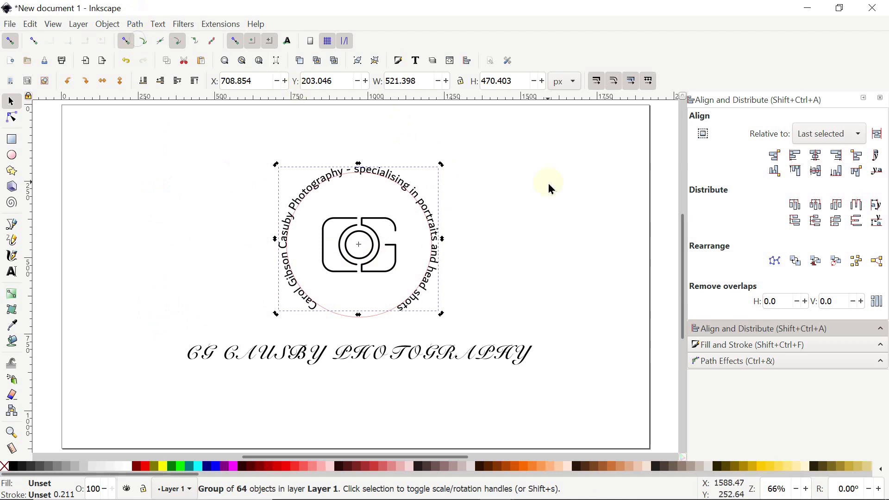
{"action": "left_click", "coordinate": [374, 325]}
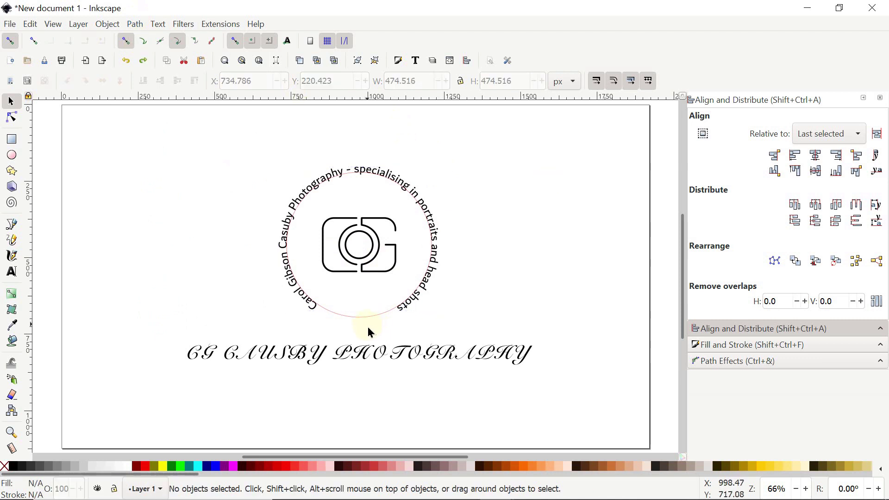
{"action": "key", "text": "Tab"}
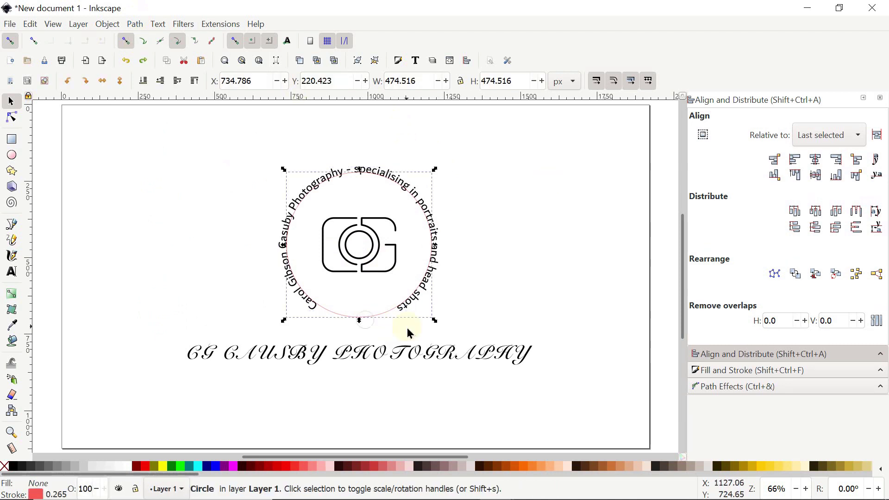
Enlarge the circle and tagline slightly, keeping proportions
{"action": "left_click", "coordinate": [408, 333], "text": "ctrl+shift"}
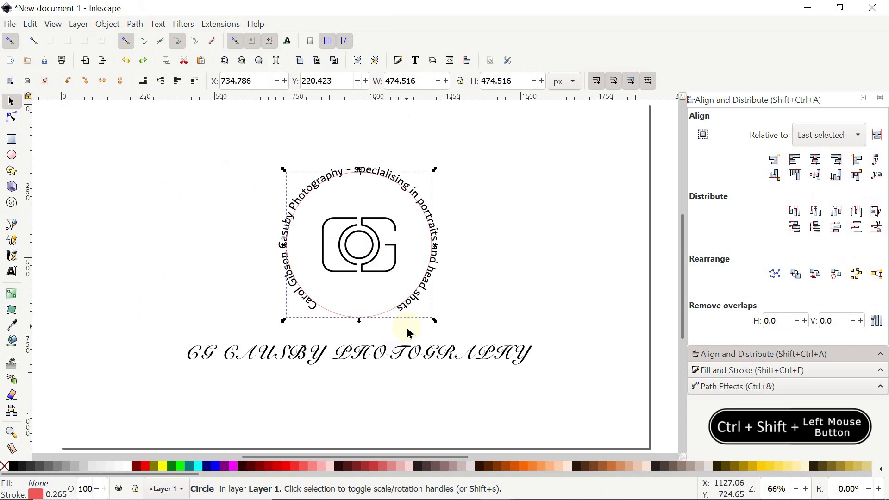
{"action": "key", "text": "ctrl"}
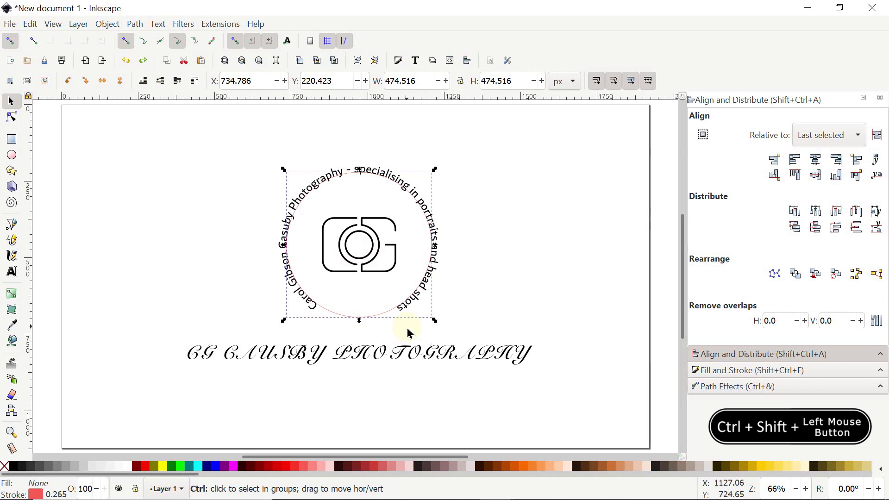
{"action": "key", "text": "shift"}
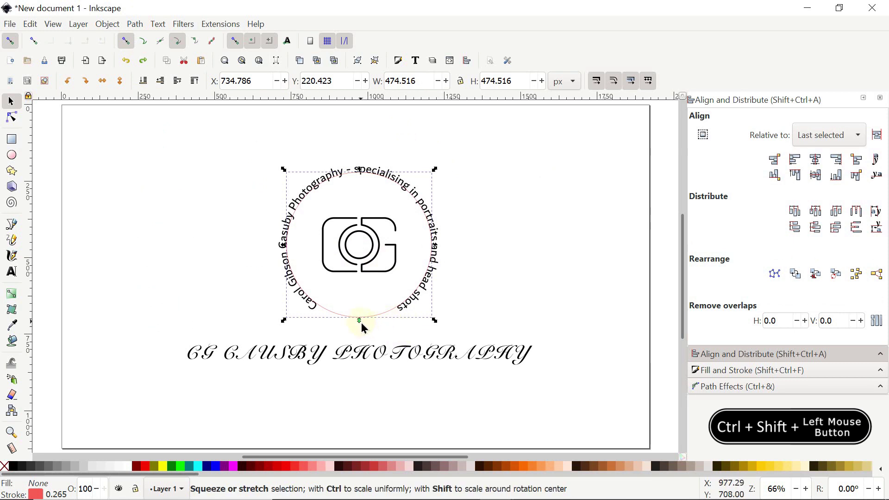
{"action": "left_click_drag", "start_coordinate": [362, 323], "coordinate": [361, 331]}
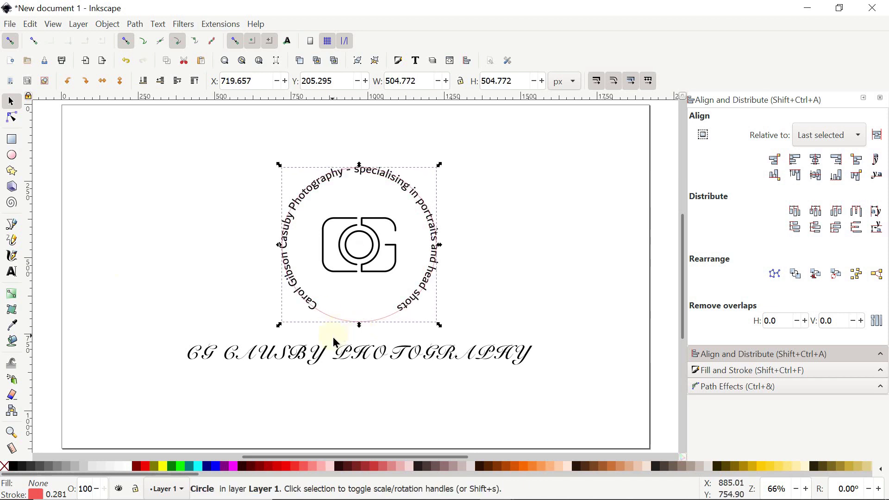
Trim the circle's ends into a short arc filling the tagline's bottom gap
{"action": "left_click", "coordinate": [12, 118]}
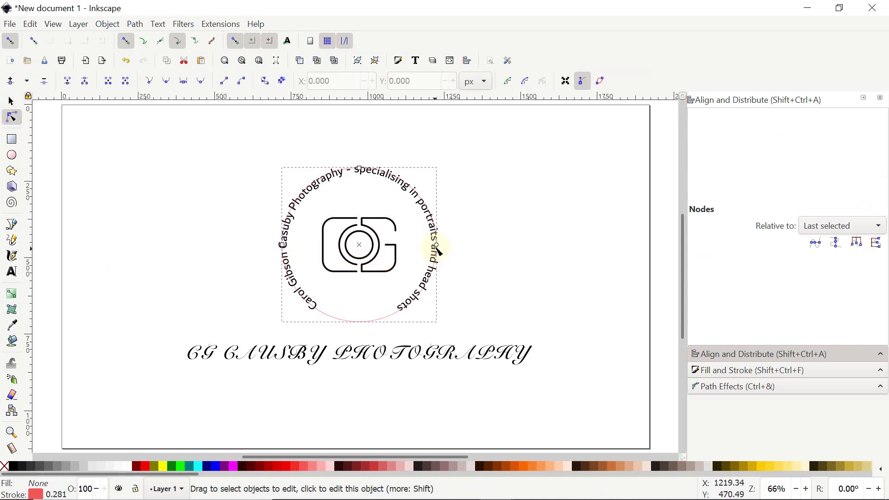
{"action": "left_click_drag", "start_coordinate": [437, 246], "coordinate": [325, 315]}
{"action": "left_click_drag", "start_coordinate": [437, 245], "coordinate": [395, 316]}
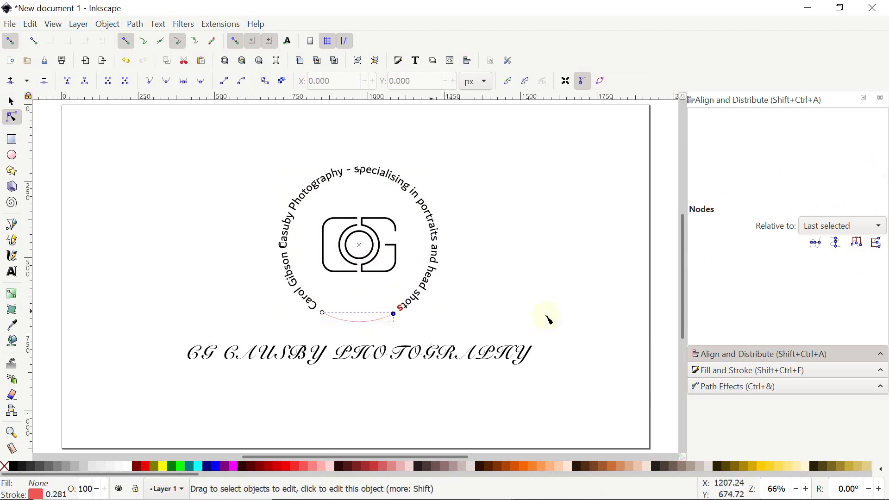
Give the arc a 6 px wide black stroke
{"action": "left_click", "coordinate": [732, 370]}
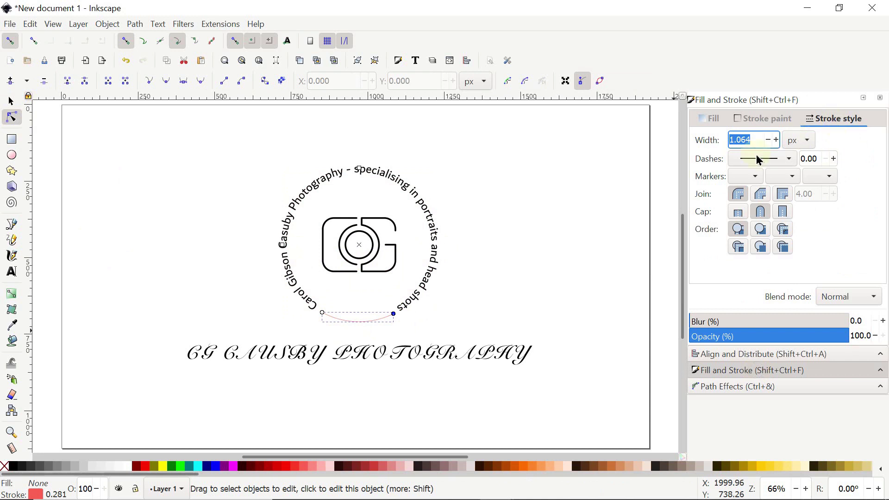
{"action": "type", "text": "6"}
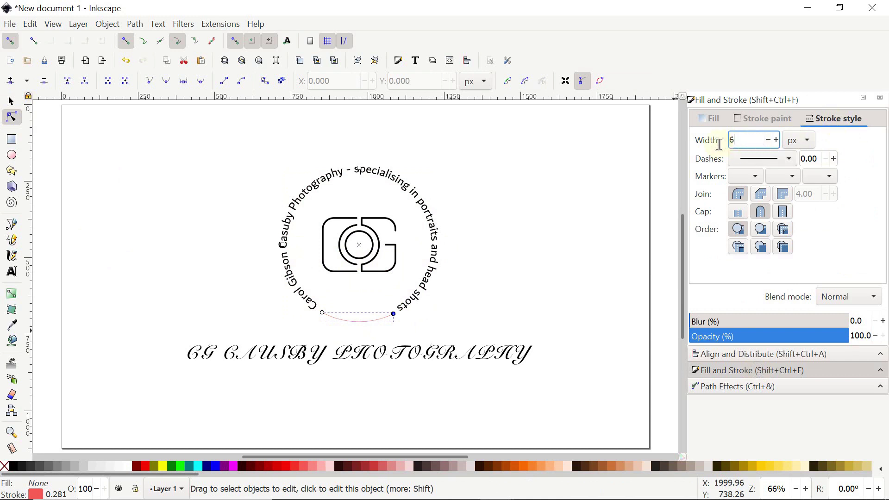
{"action": "key", "text": "Return"}
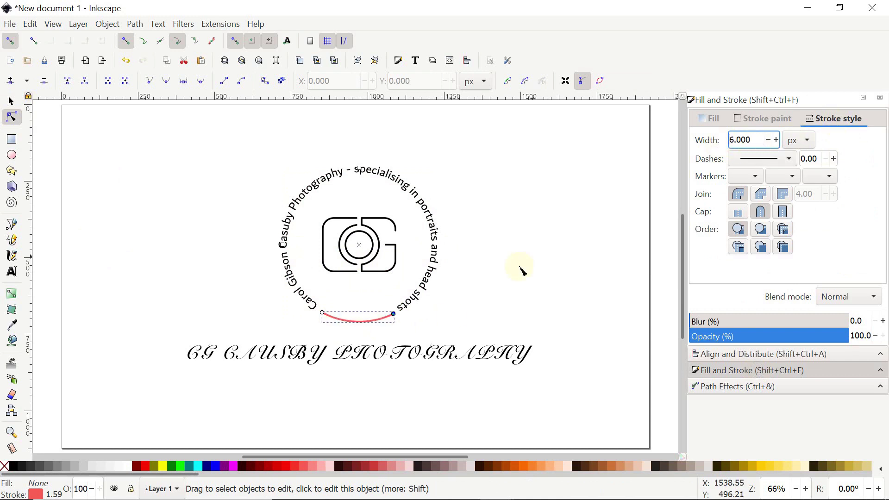
{"action": "left_click", "coordinate": [453, 321], "text": "shift"}
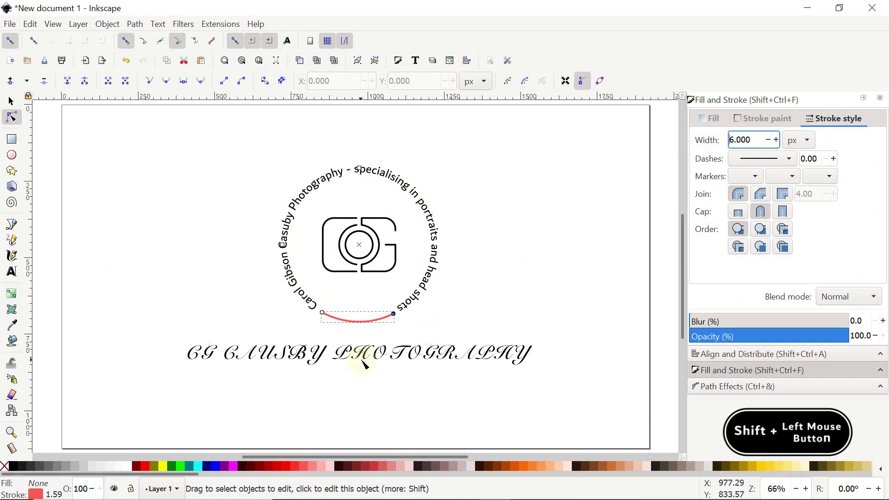
{"action": "left_click", "coordinate": [14, 470], "text": "shift"}
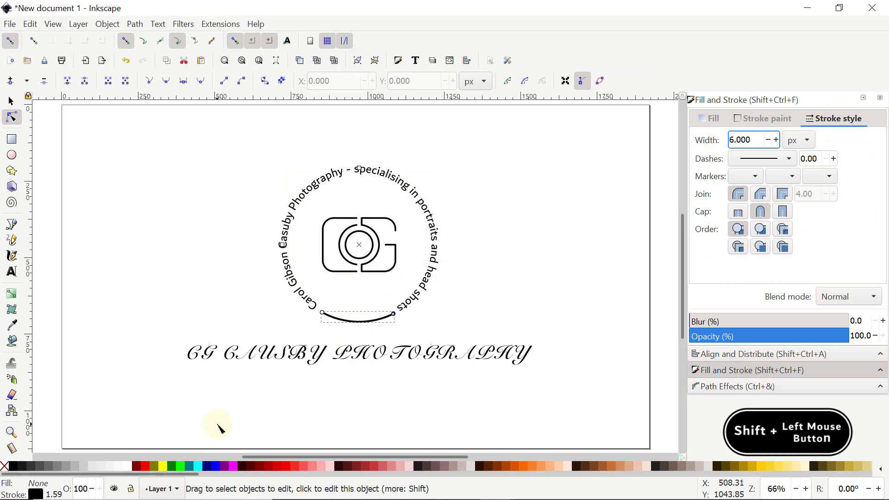